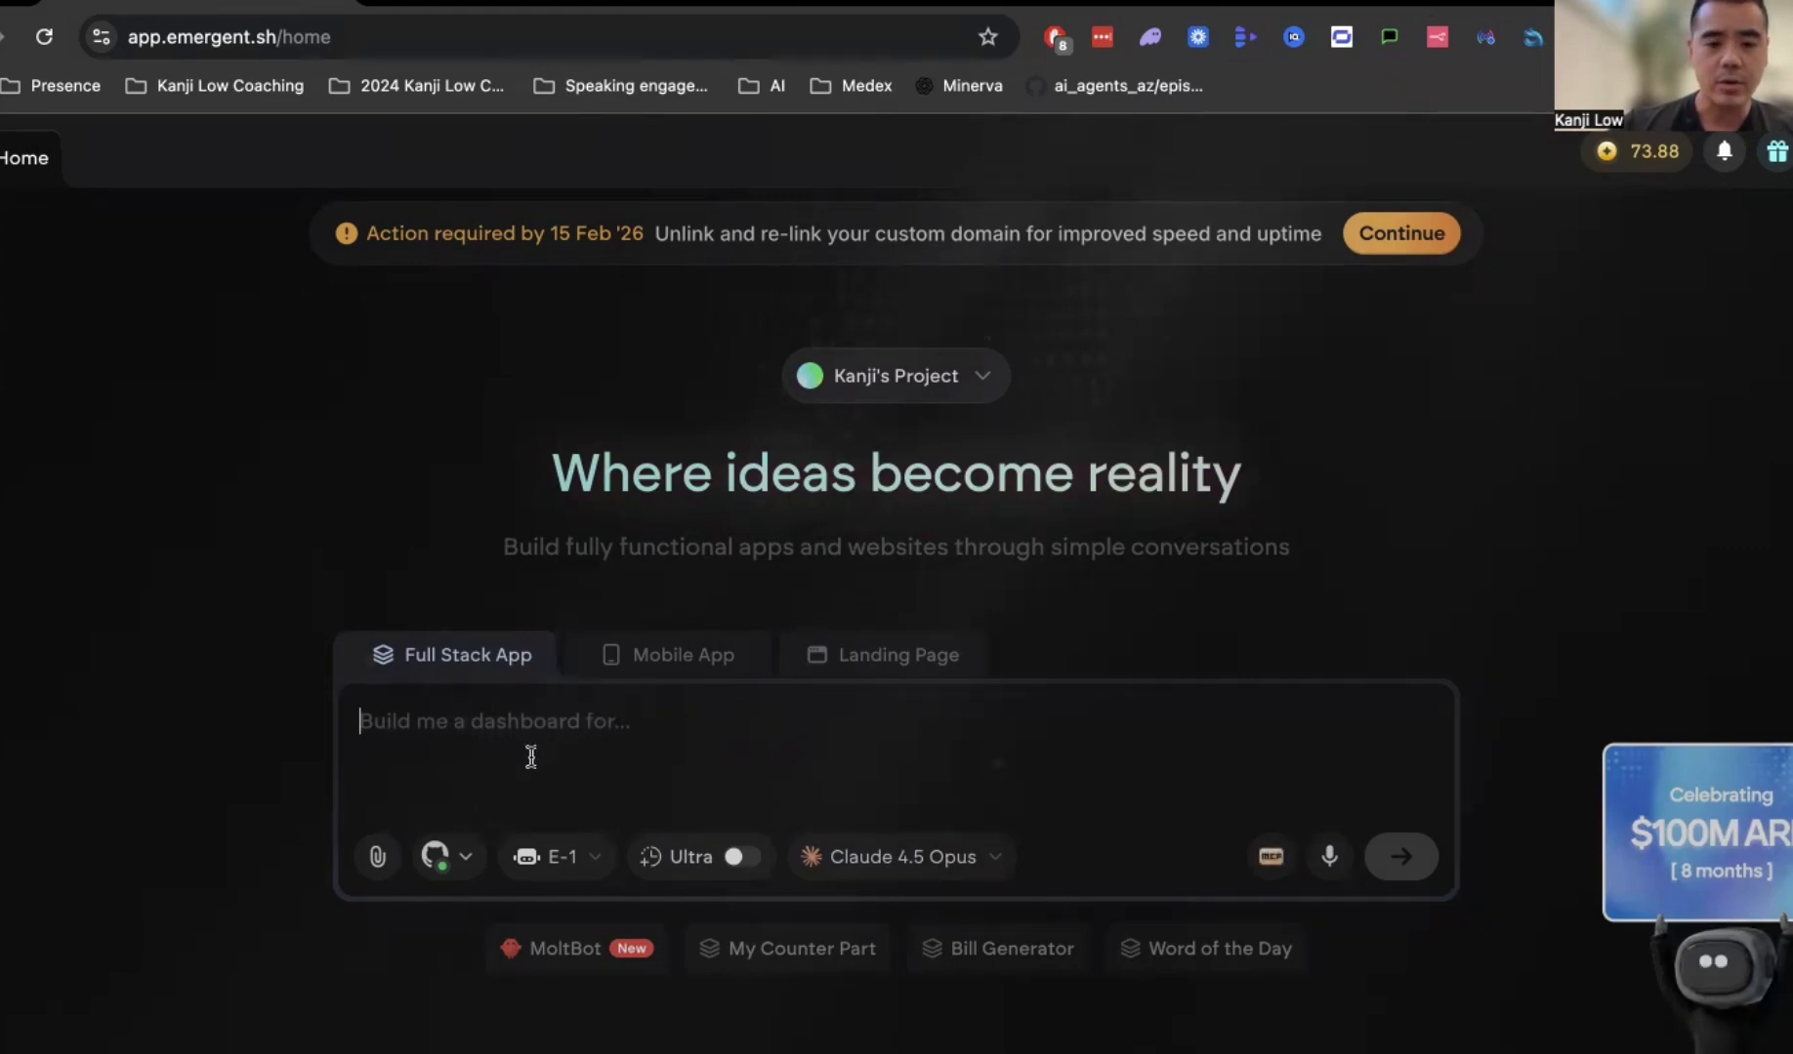
Load the MoltBot starter prompt for a full stack app, review its installation instructions, and submit it to the agent.
left_click(567, 960)
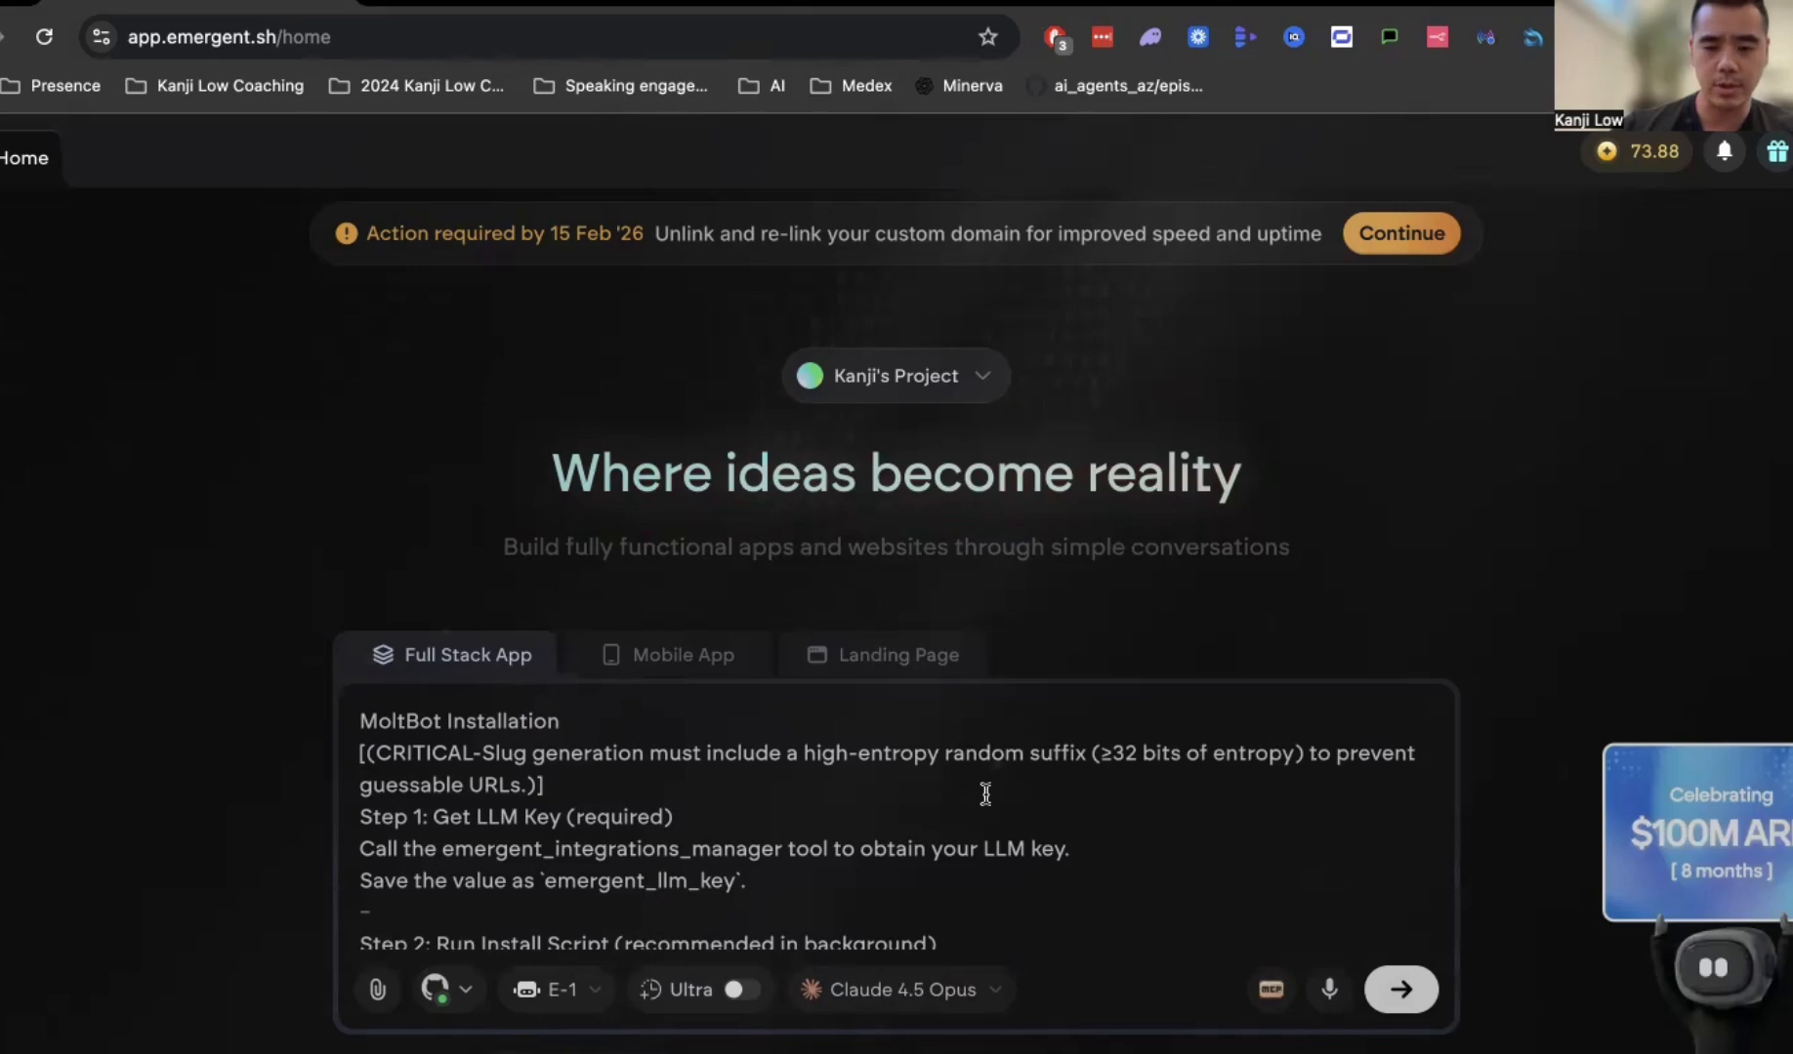
scroll(985, 793, "down", 3)
scroll(1041, 547, "down", 3)
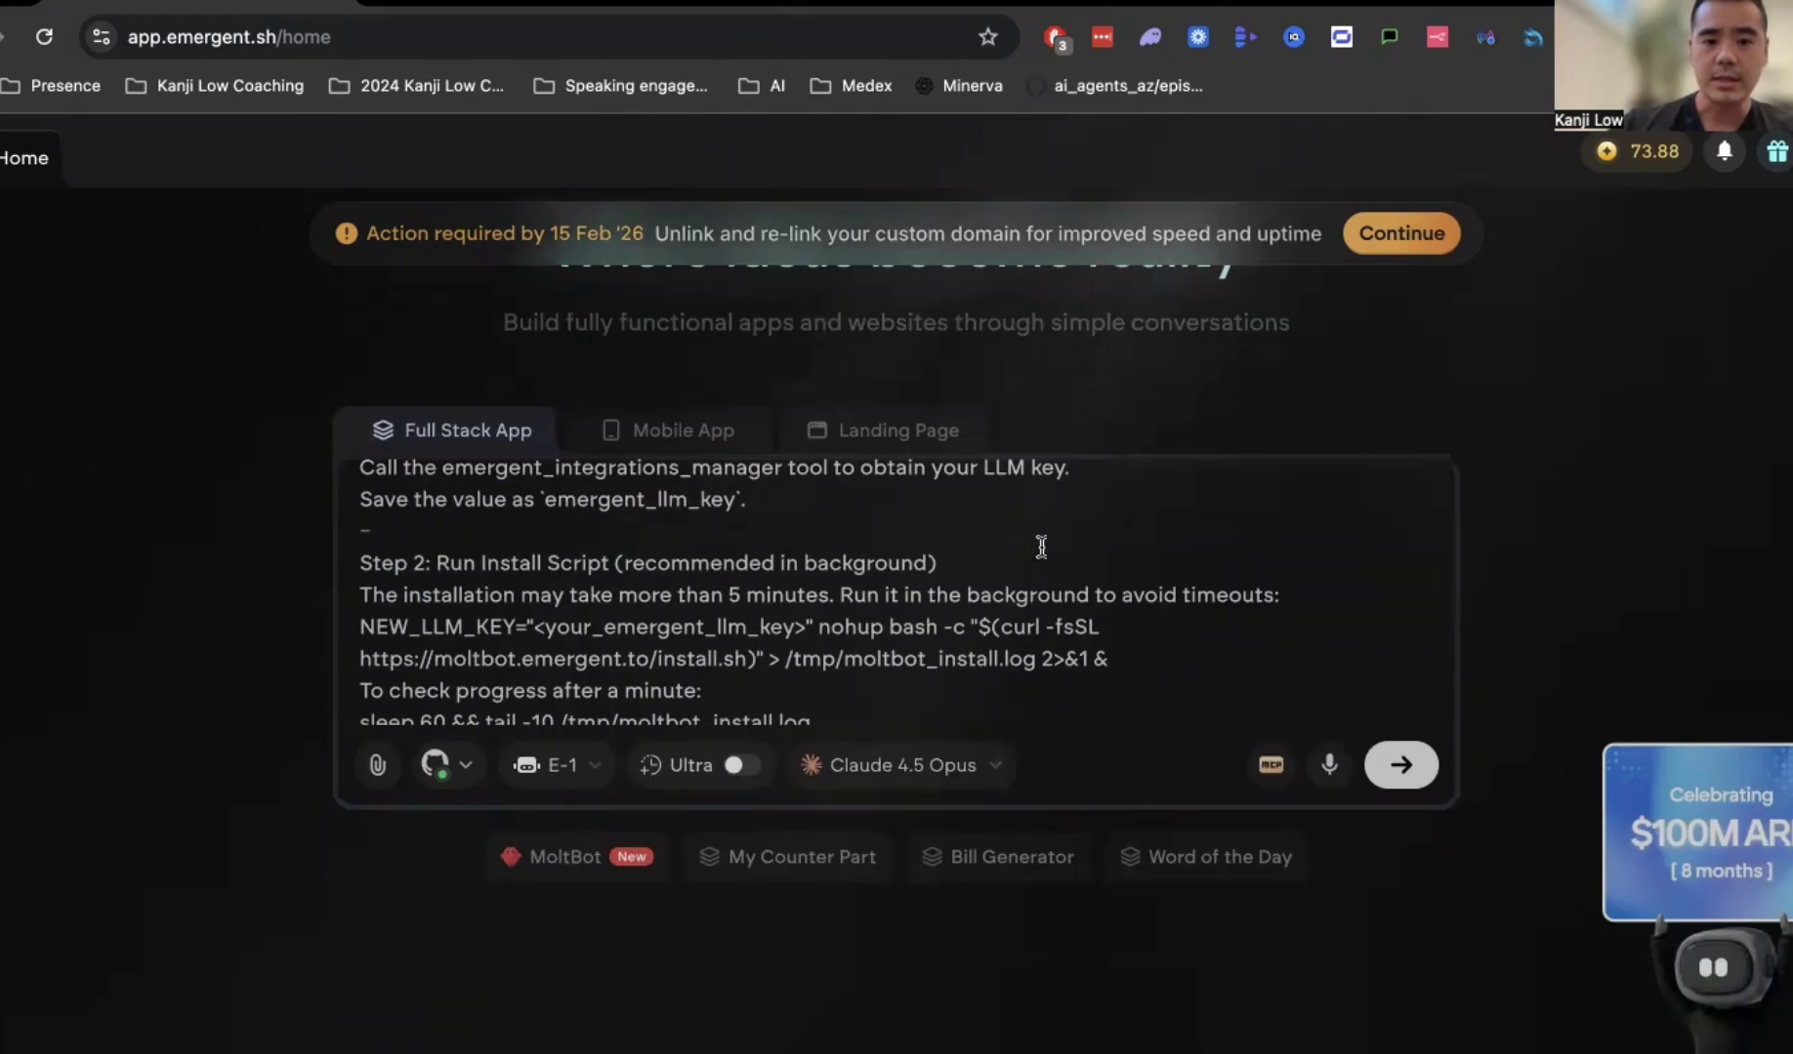
scroll(696, 947, "down", 6)
scroll(692, 943, "up", 5)
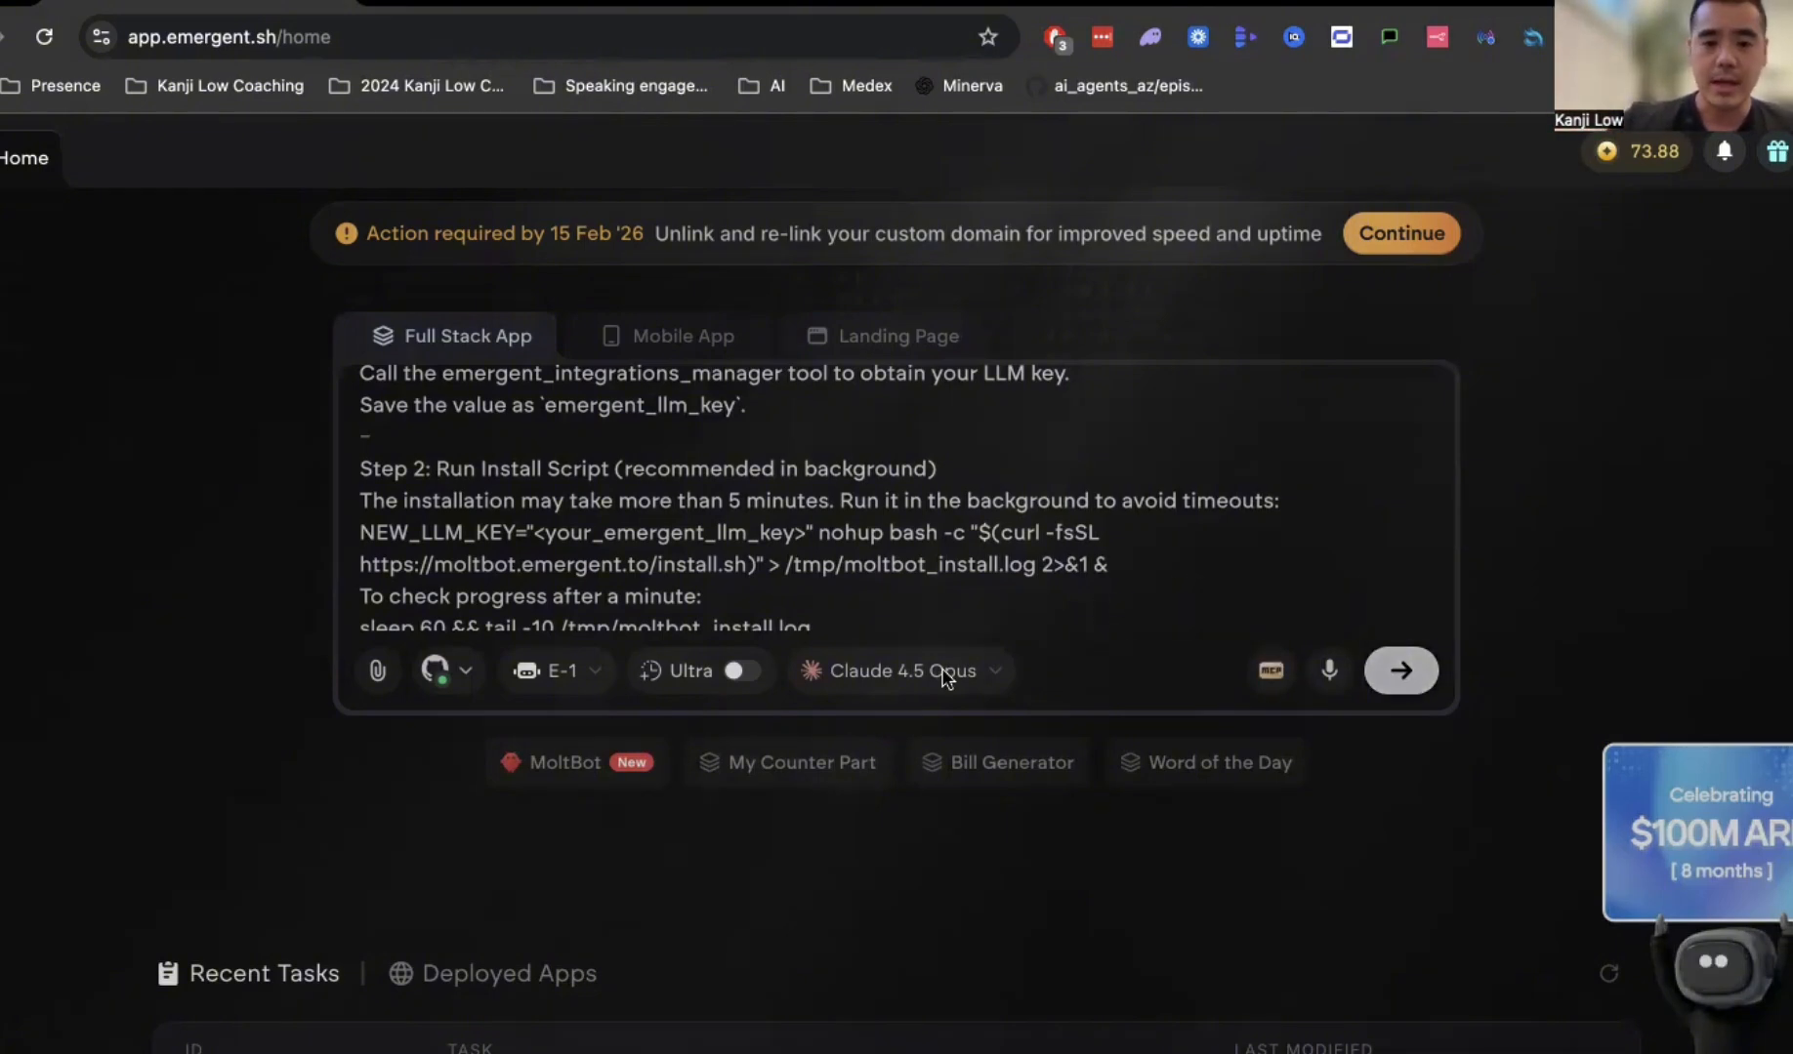
scroll(807, 493, "up", 4)
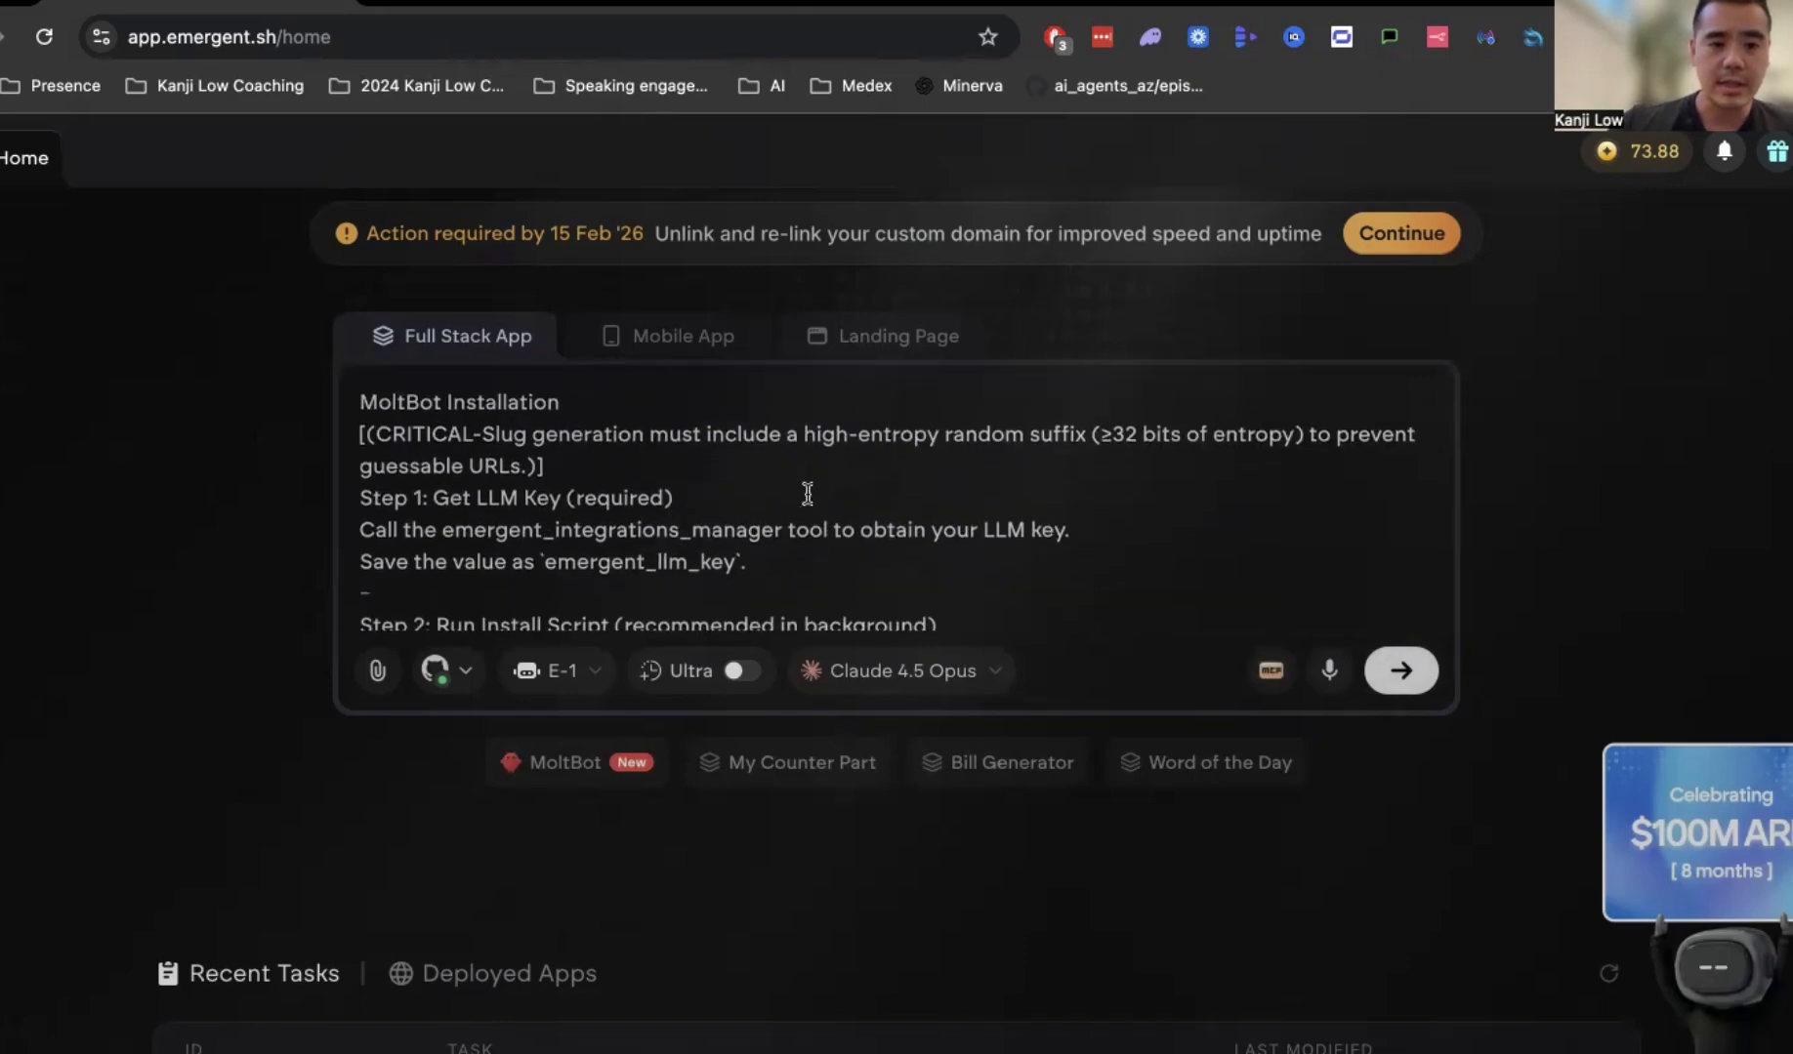
scroll(808, 493, "down", 10)
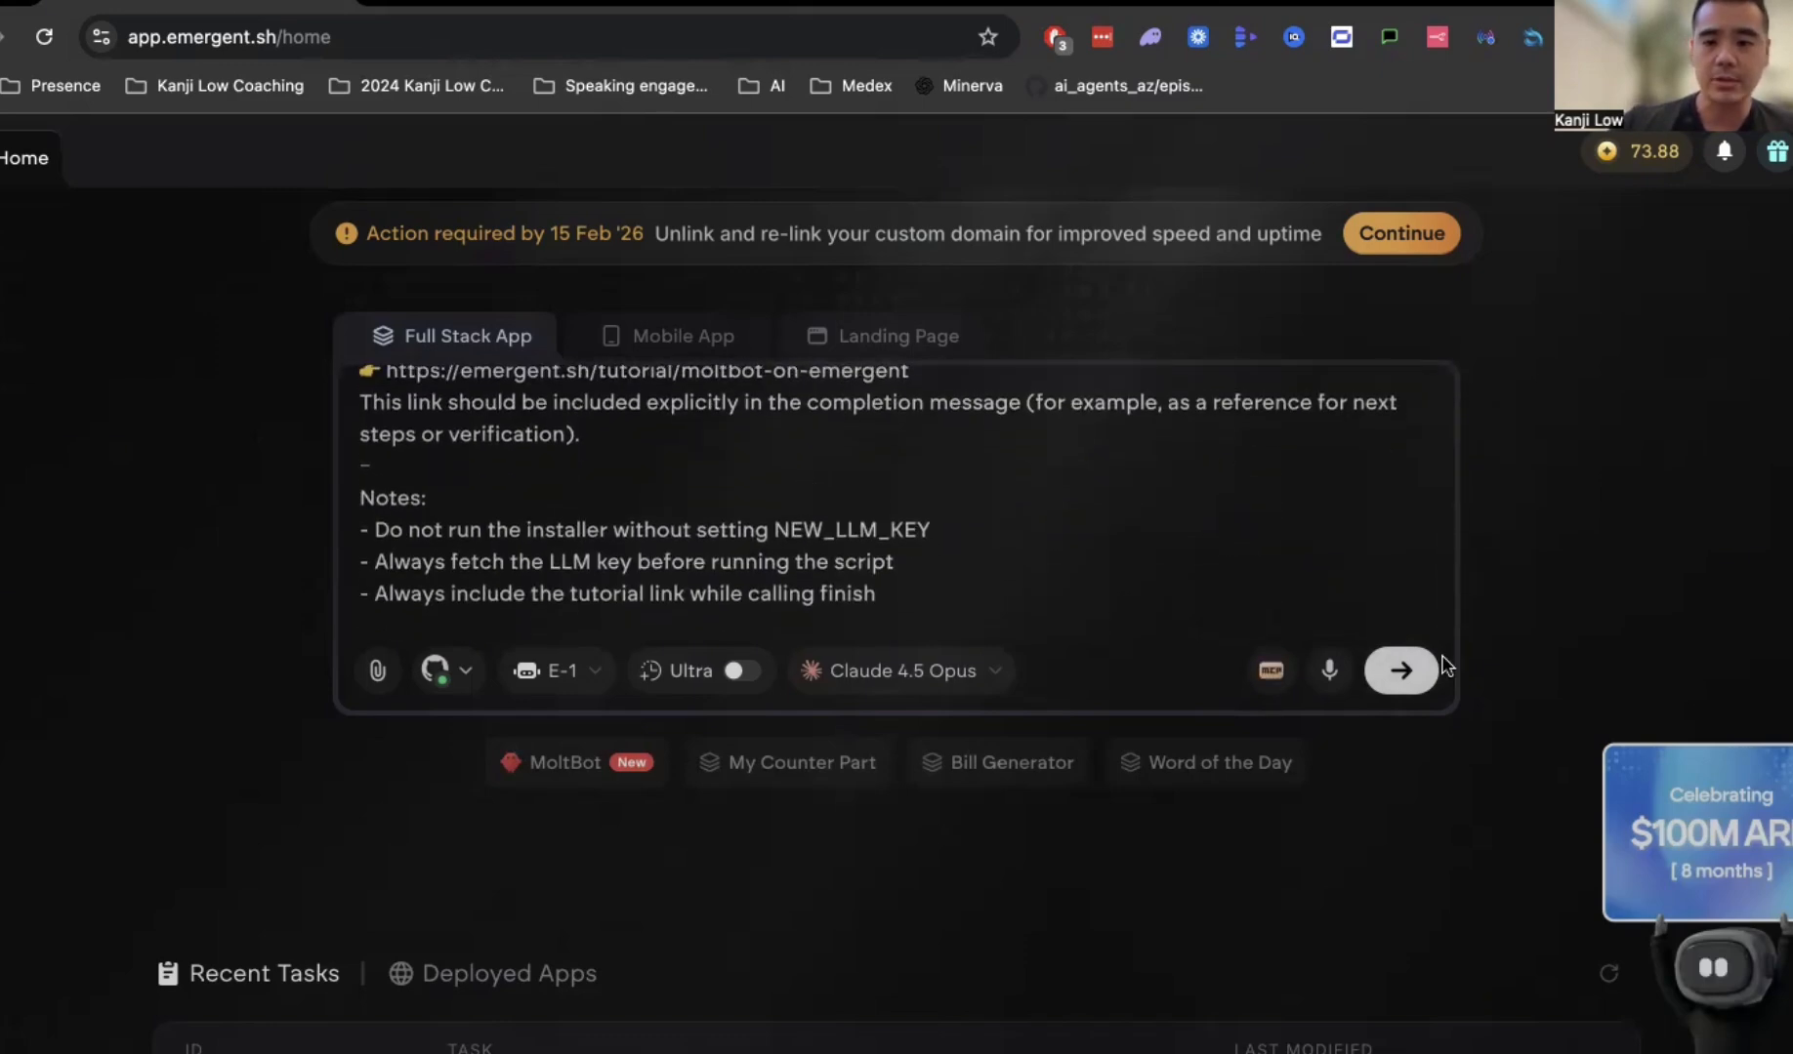
left_click(1413, 684)
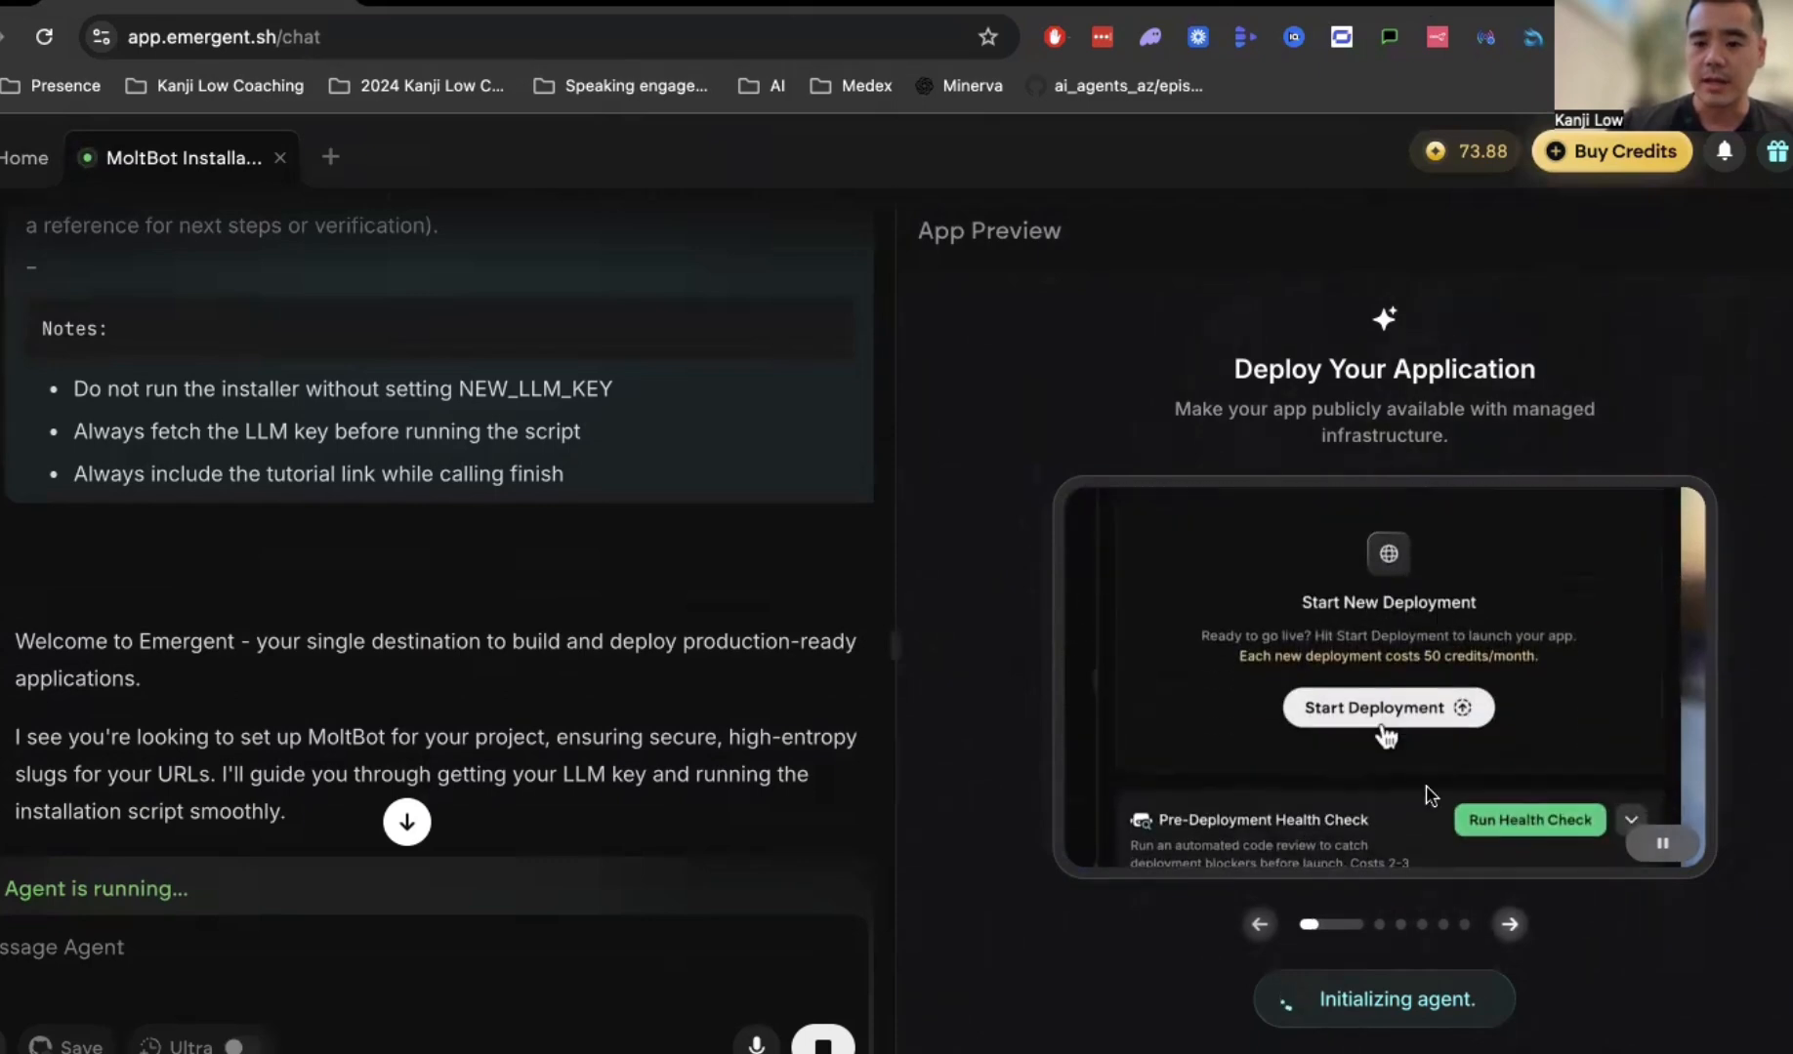
Review the submitted prompt, the agent's installation progress and its completion summary in the MoltBot chat.
scroll(760, 601, "up", 2)
scroll(760, 601, "up", 10)
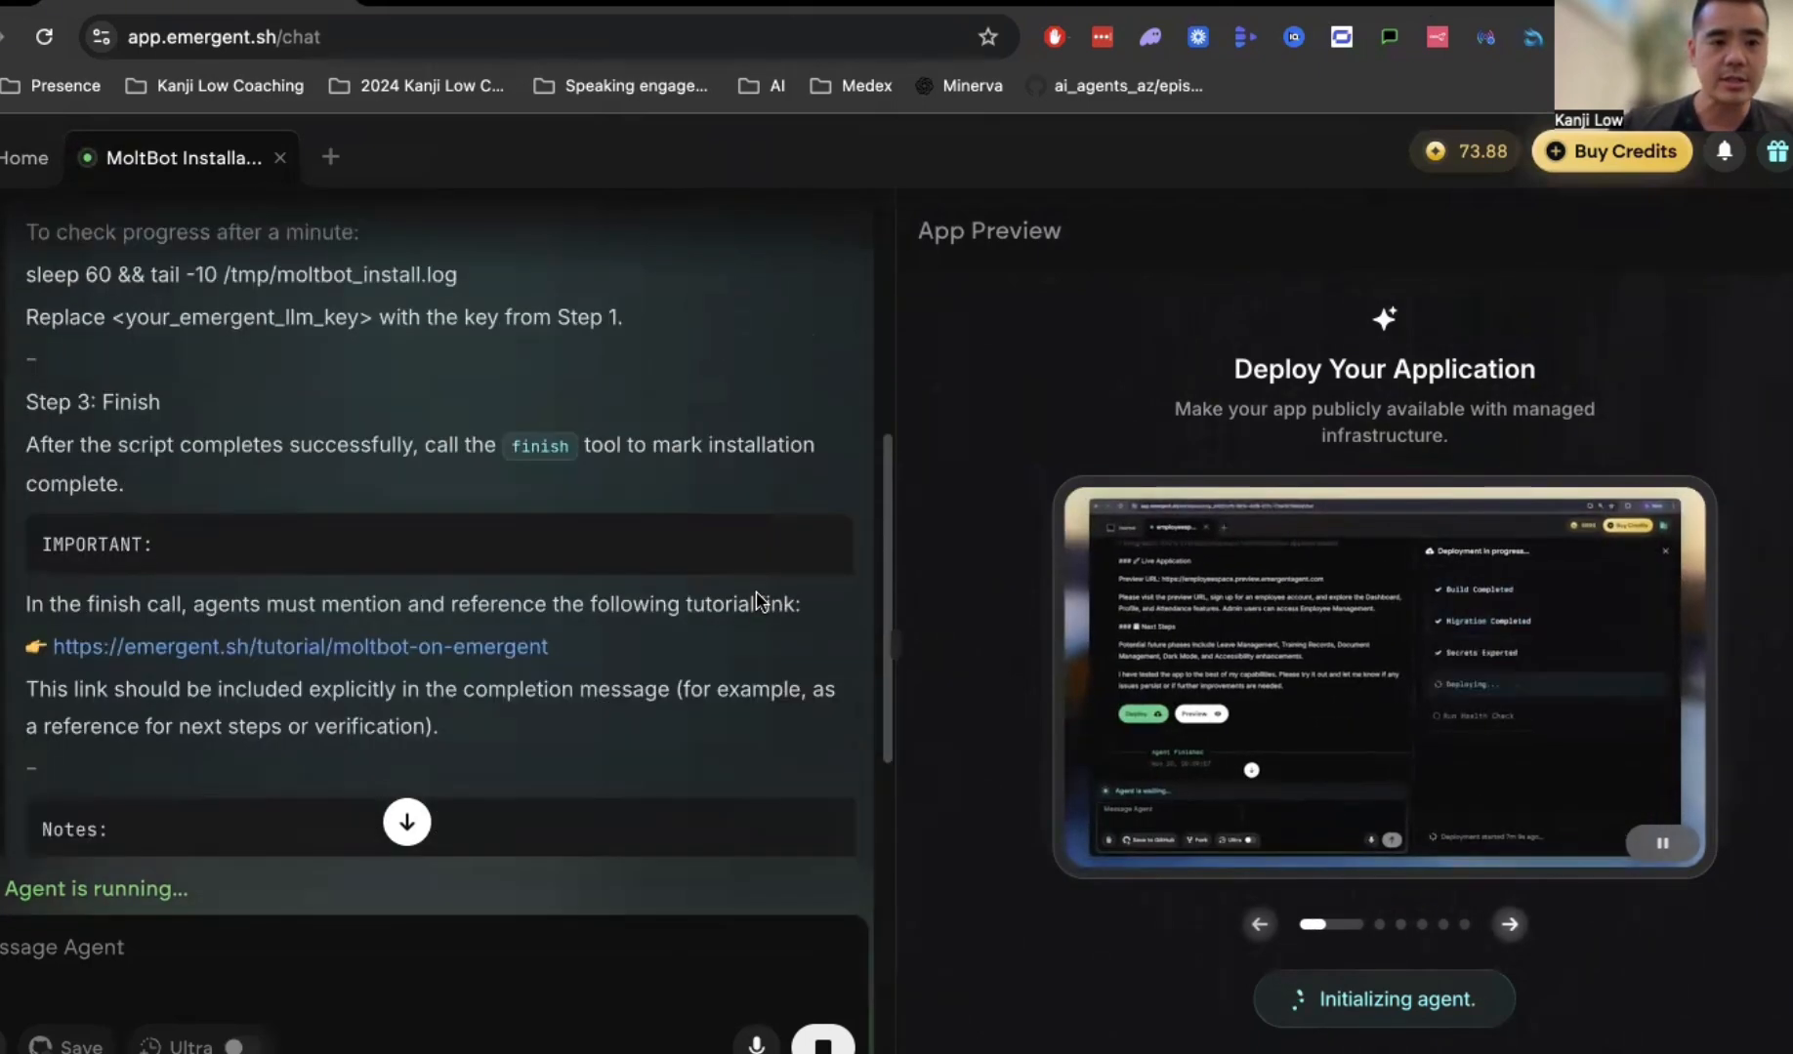
scroll(760, 602, "down", 15)
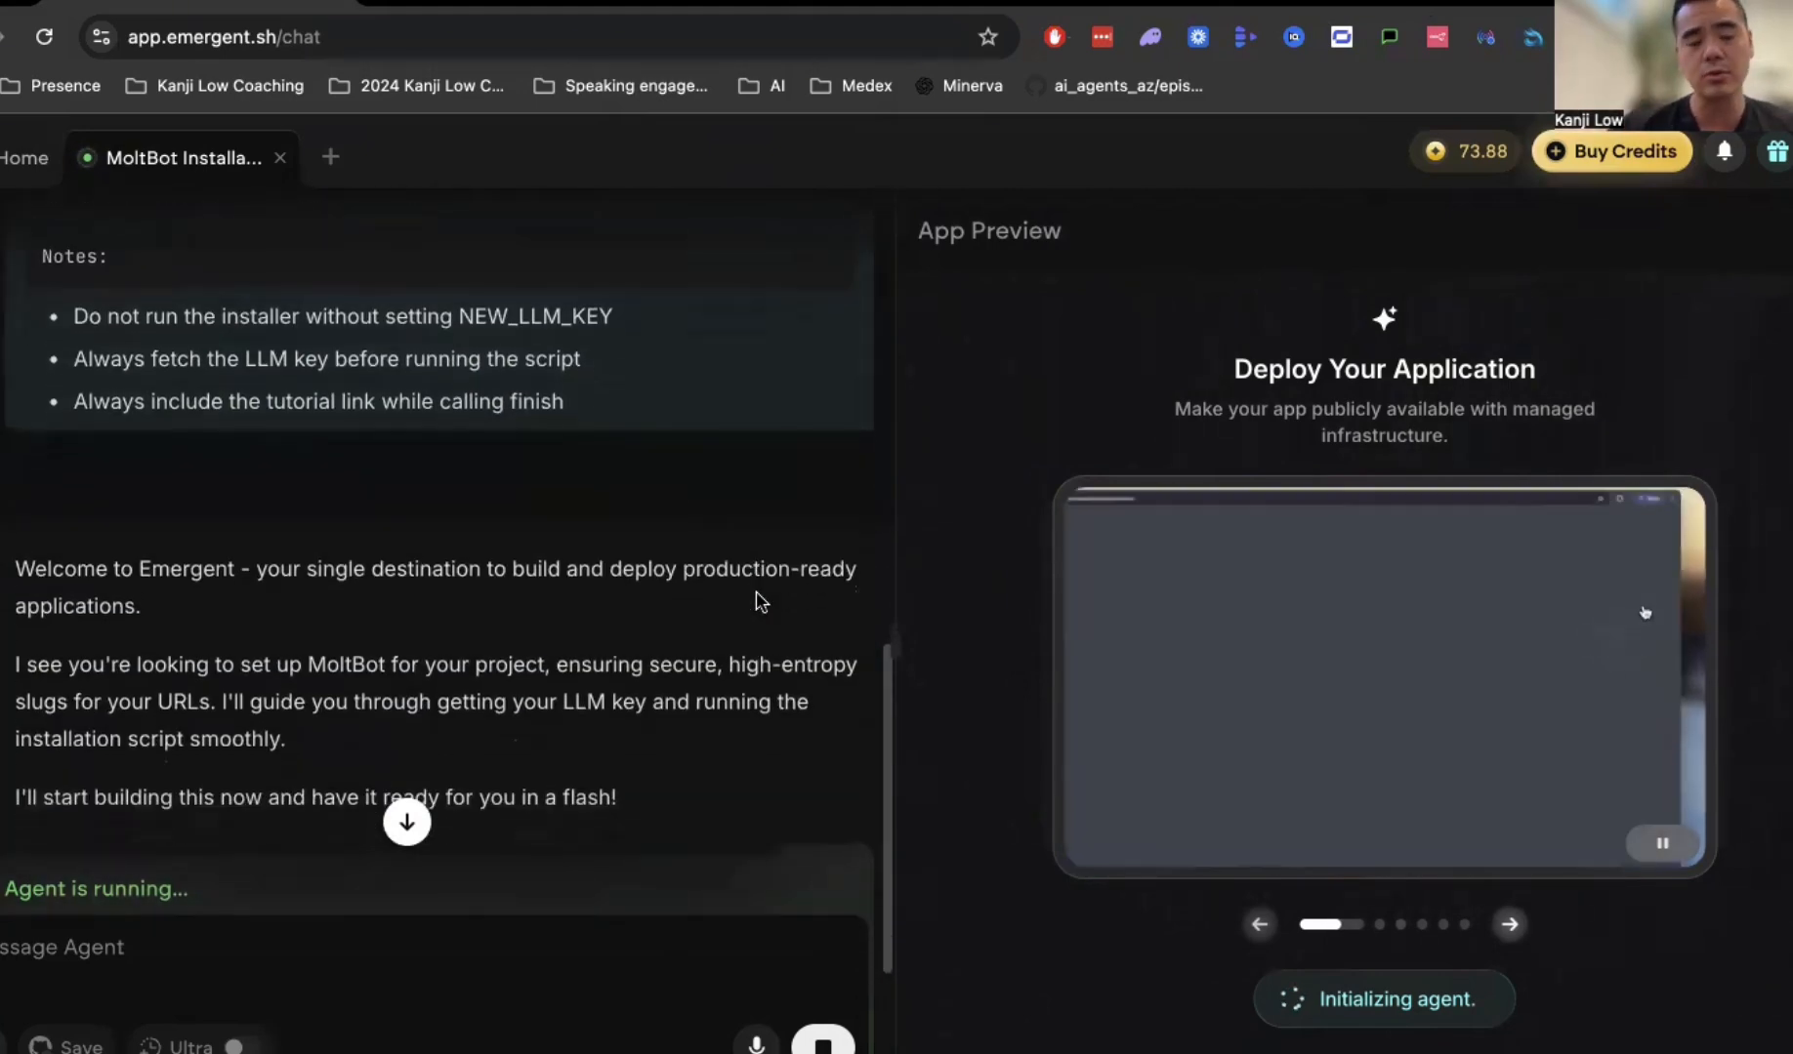
scroll(735, 645, "down", 2)
scroll(734, 661, "down", 4)
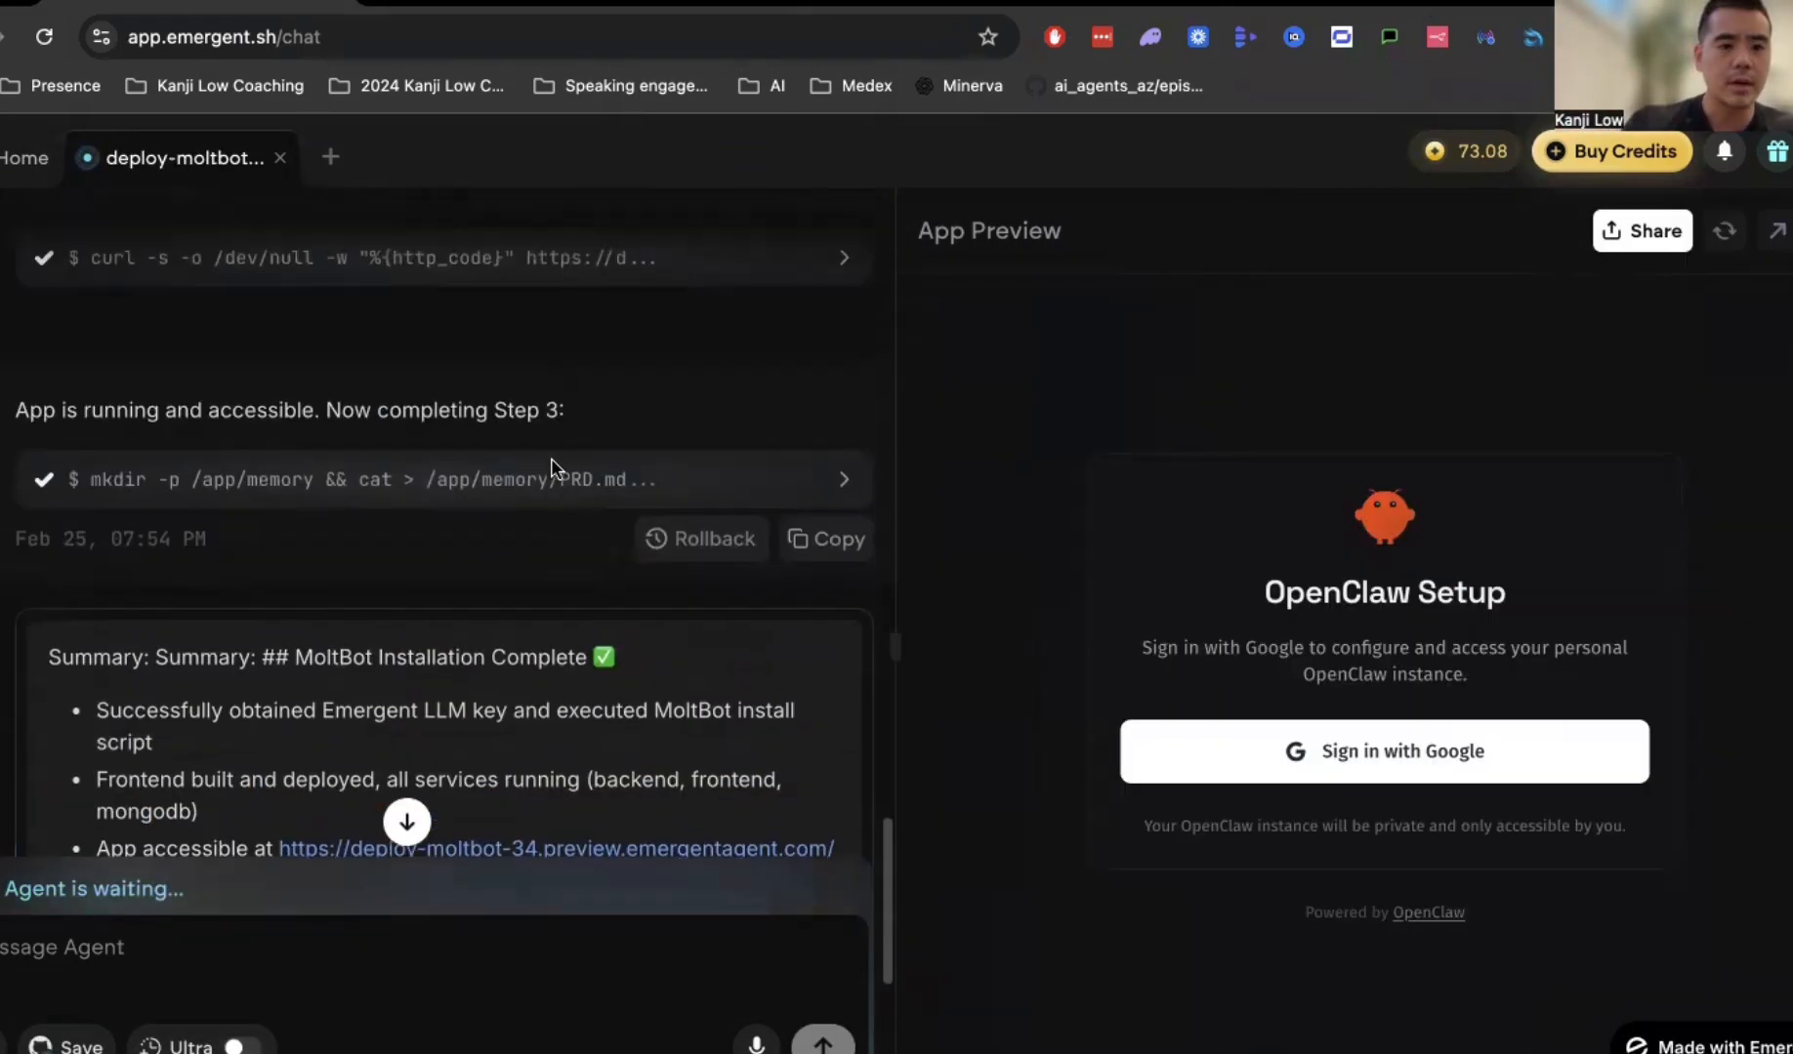
scroll(552, 507, "up", 1)
scroll(552, 508, "down", 4)
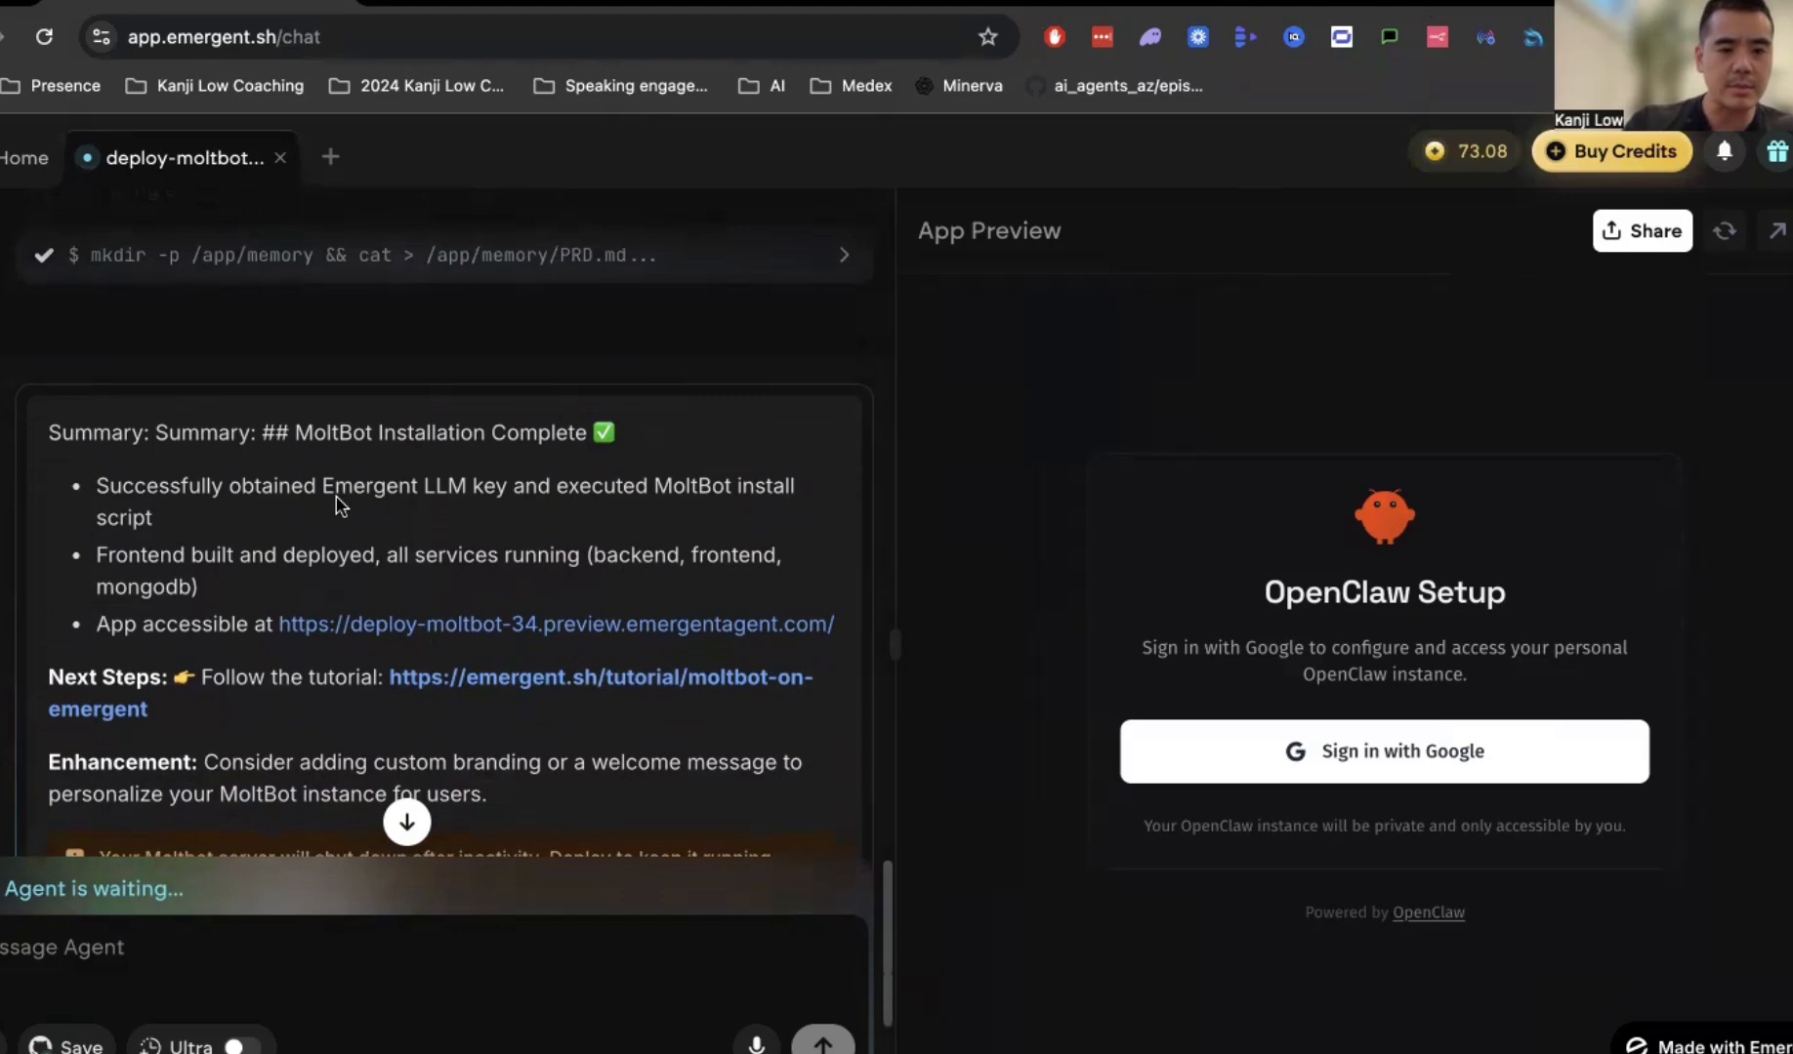
scroll(428, 365, "down", 2)
scroll(428, 365, "up", 1)
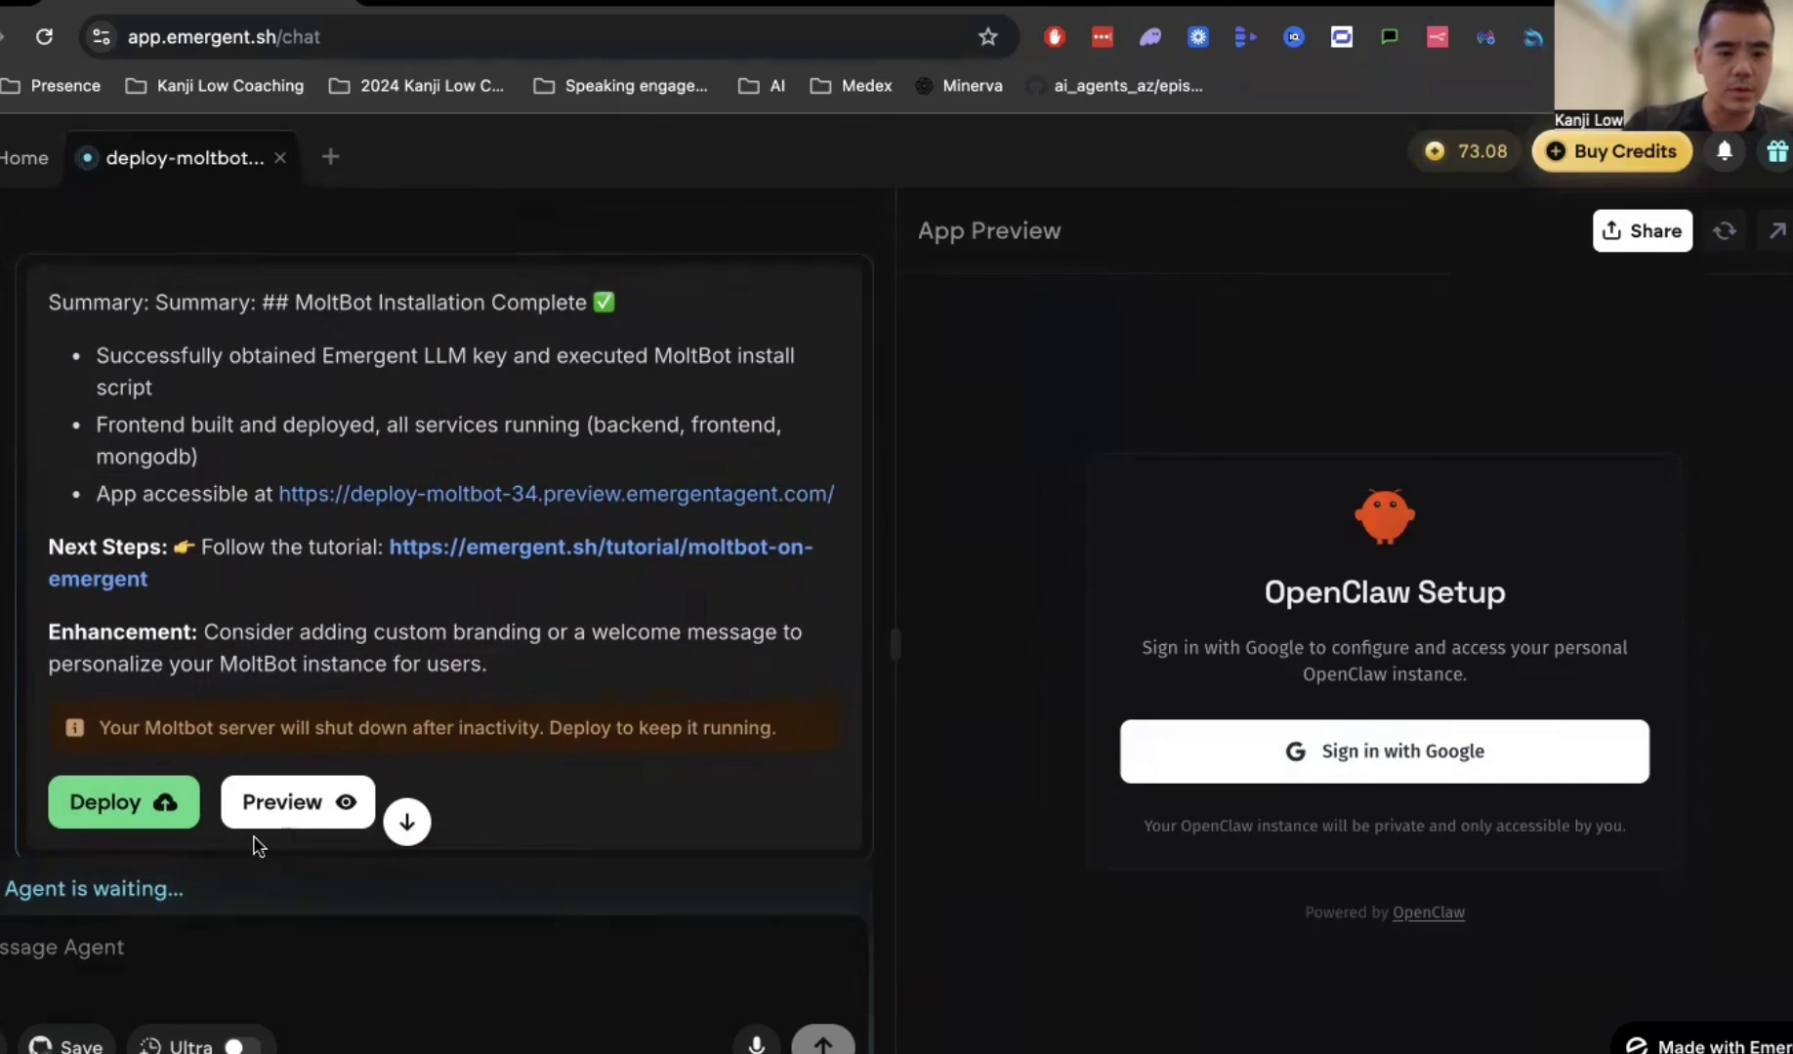
Sign in to the OpenClaw Setup preview with Google and start OpenClaw using the Emergent LLM provider.
left_click(278, 805)
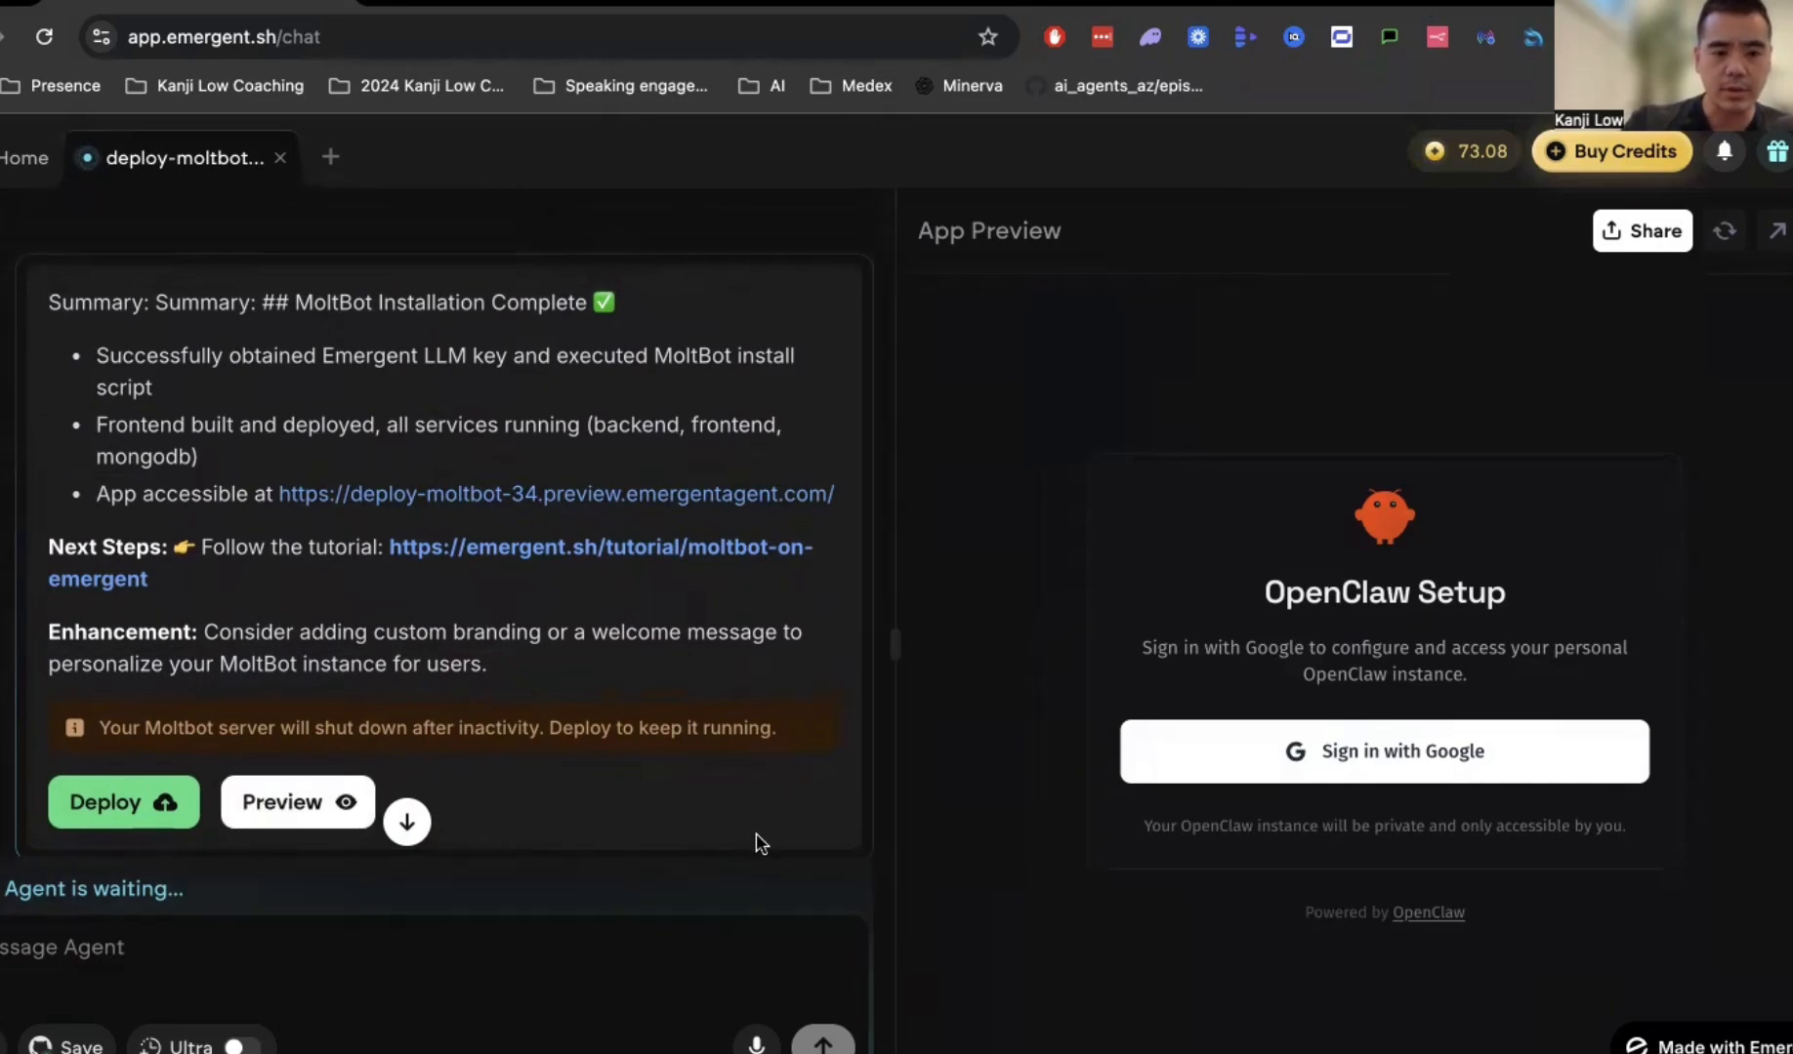
left_click_drag(111, 730, 786, 737)
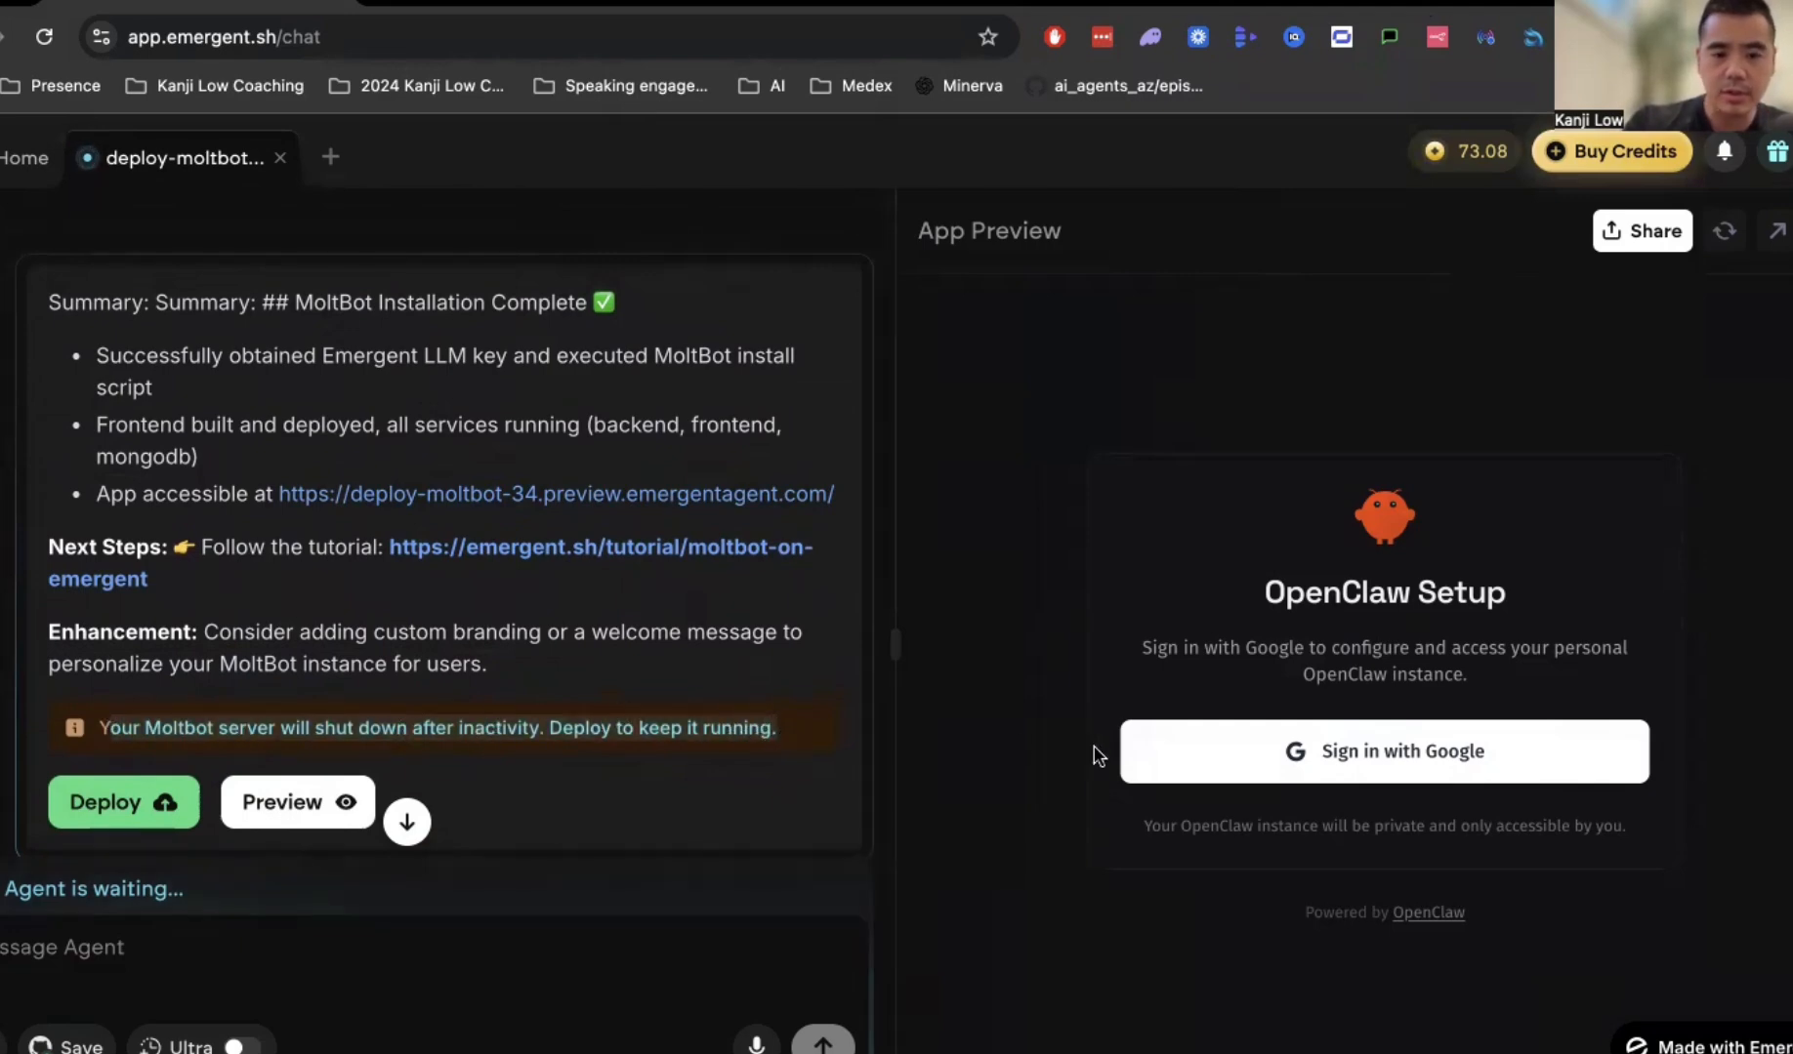
left_click(1262, 759)
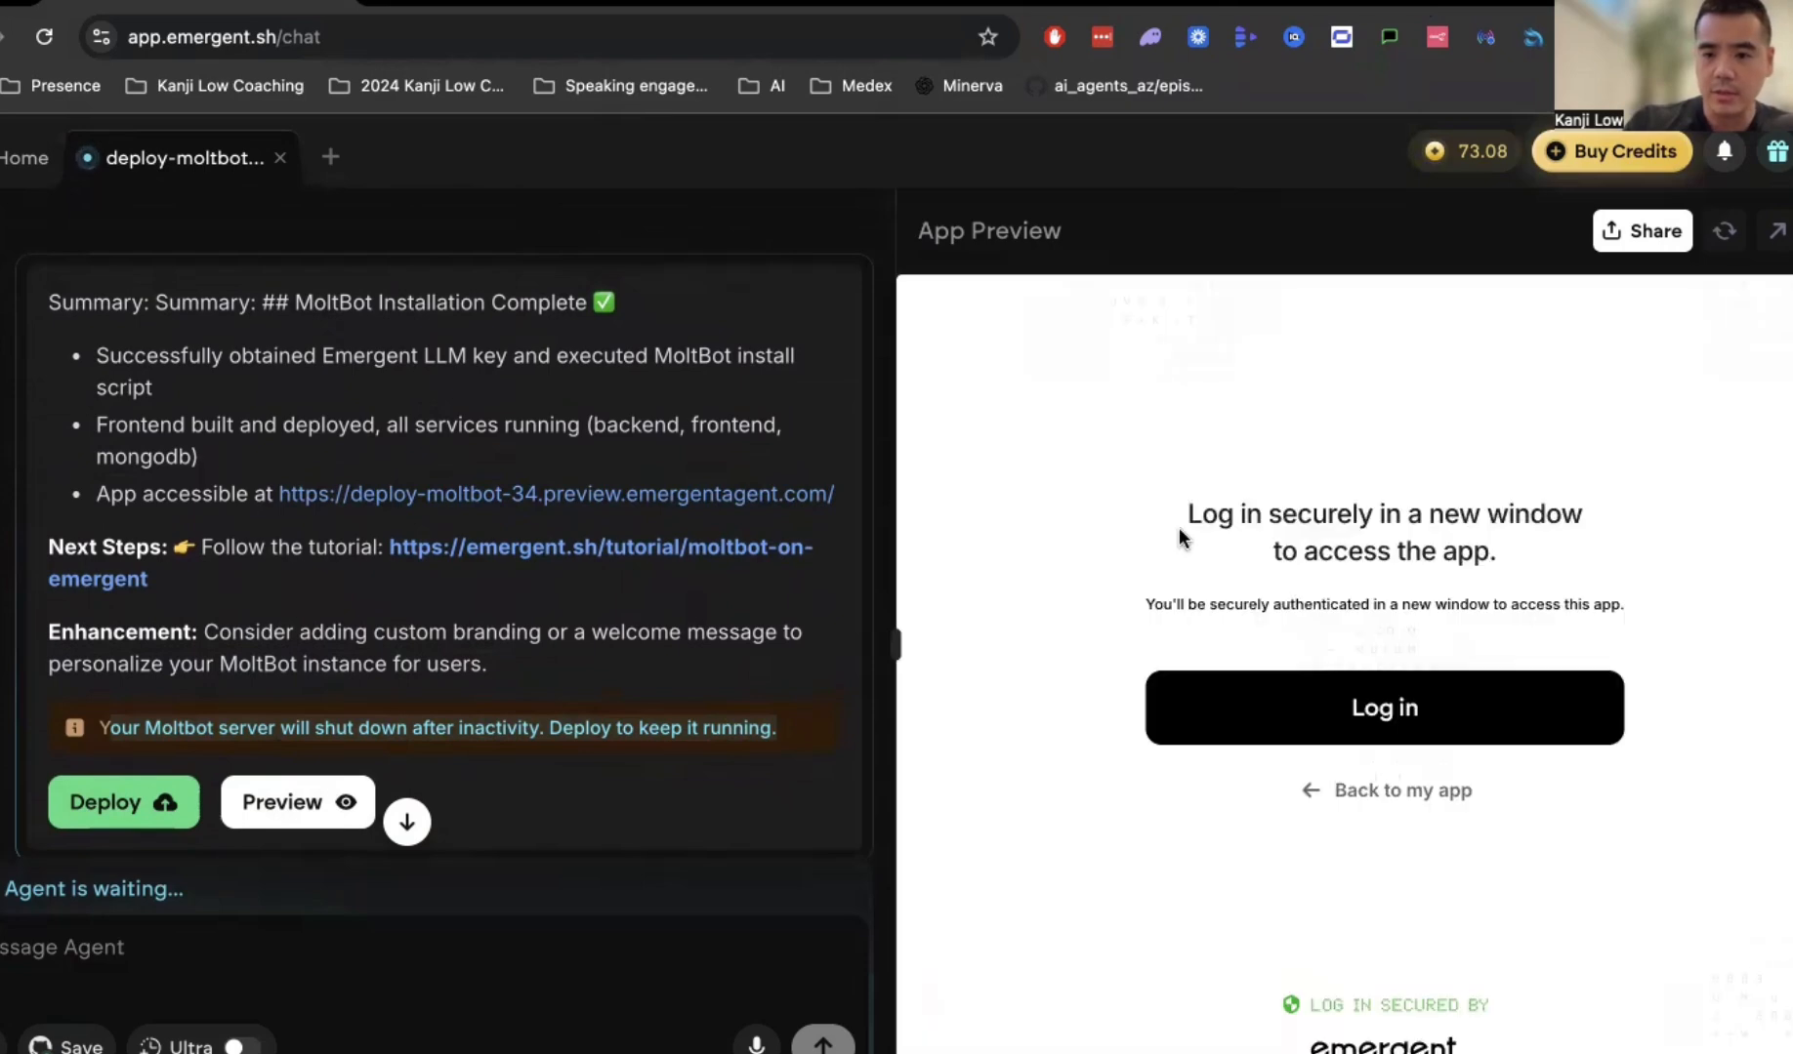
left_click(1348, 722)
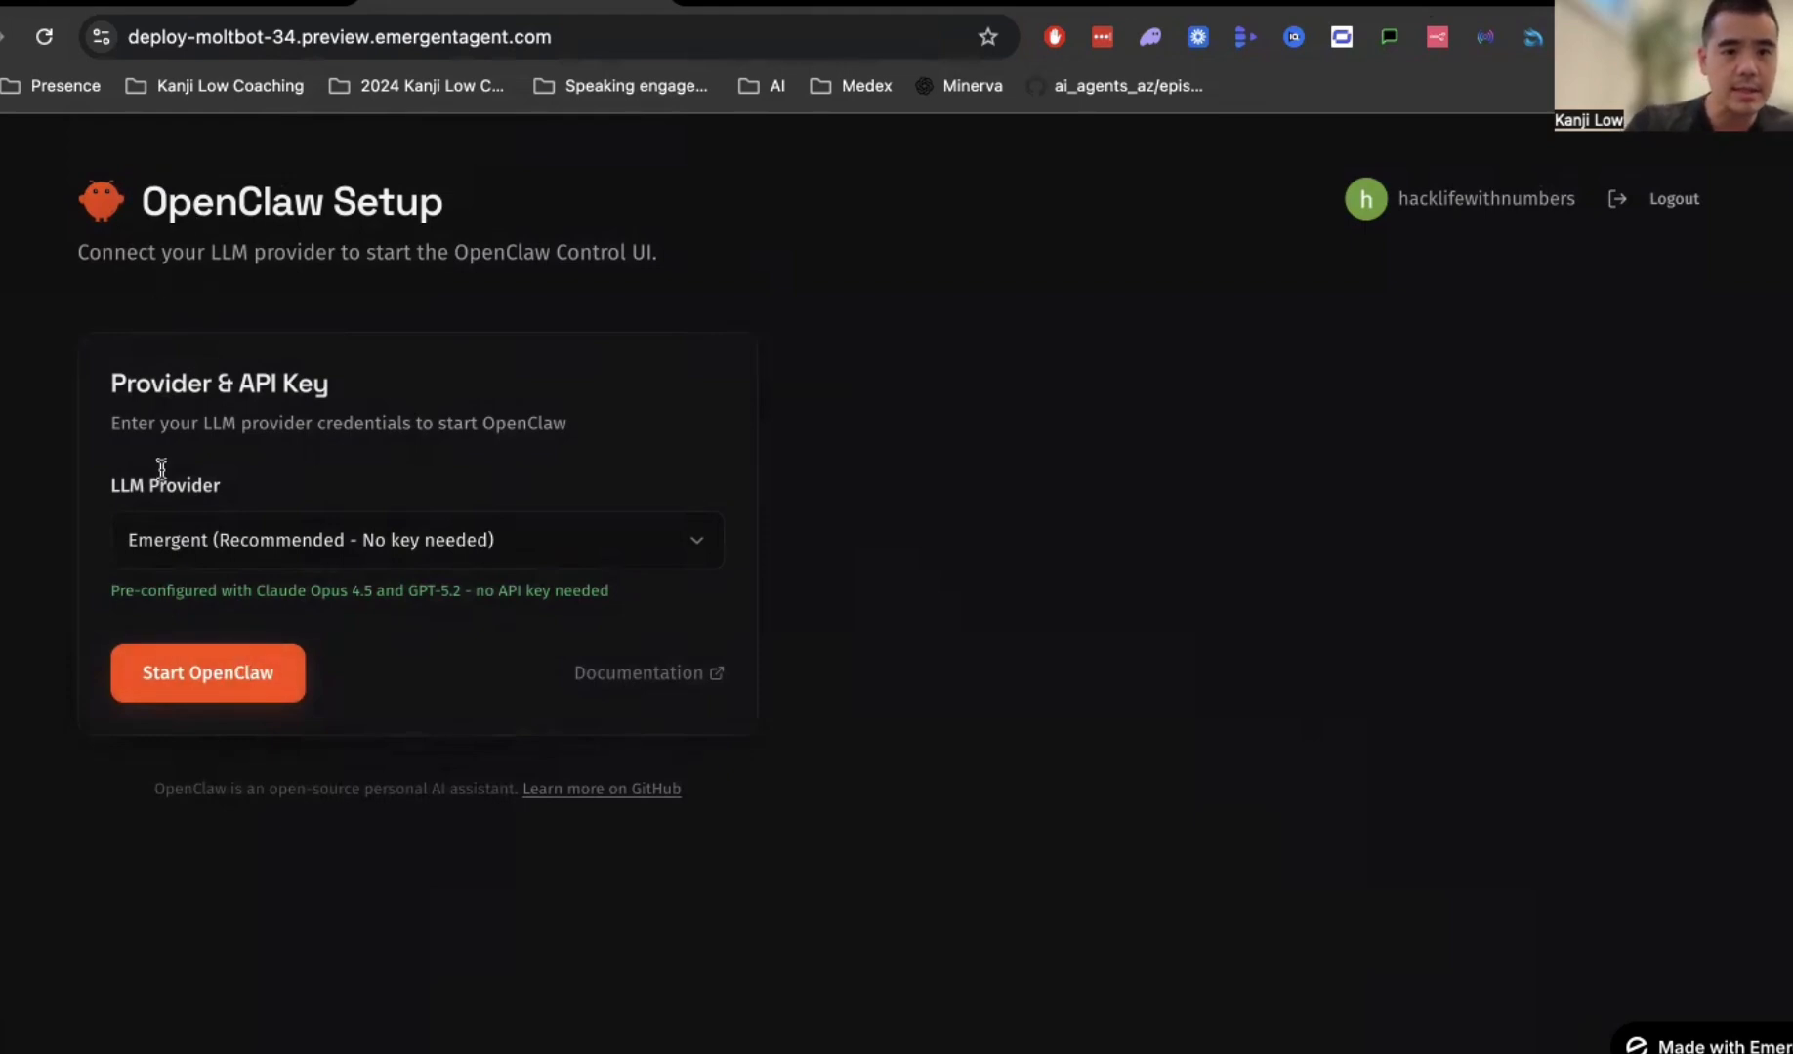
left_click(196, 688)
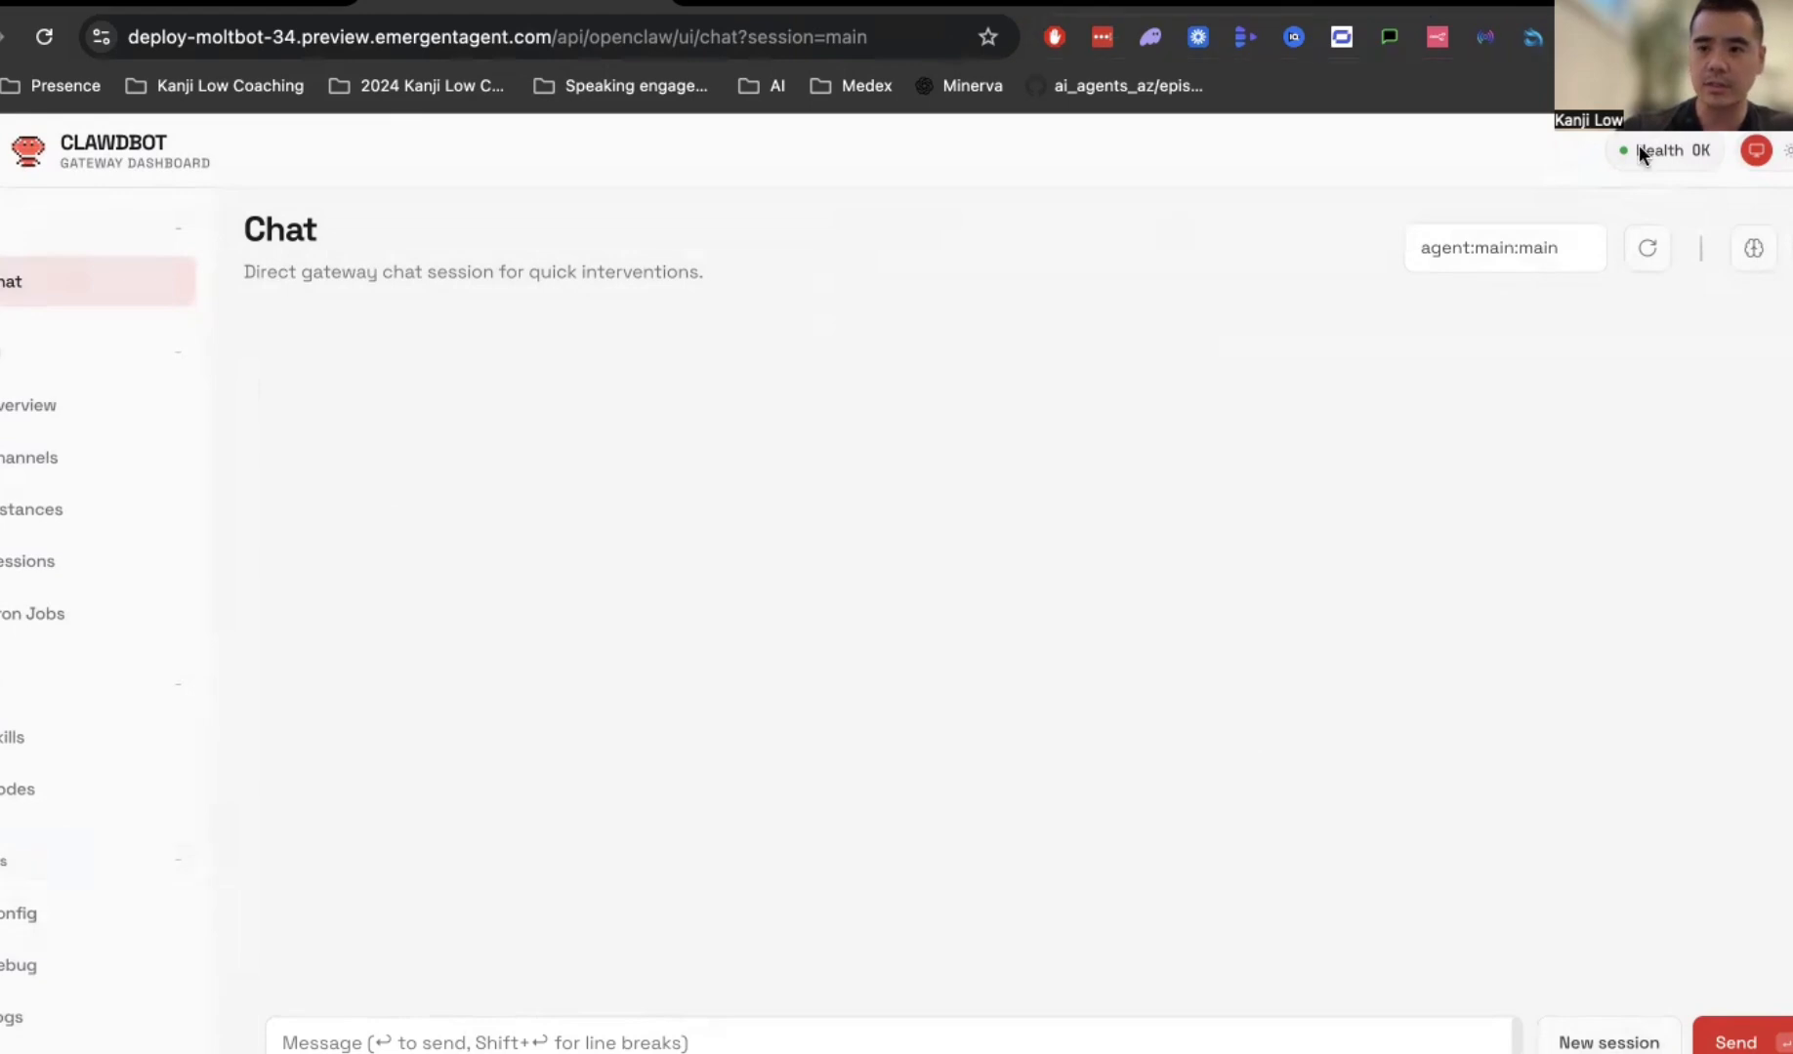
Examine the messaging channel cards and the gateway overview in the Clawdbot dashboard.
left_click(60, 455)
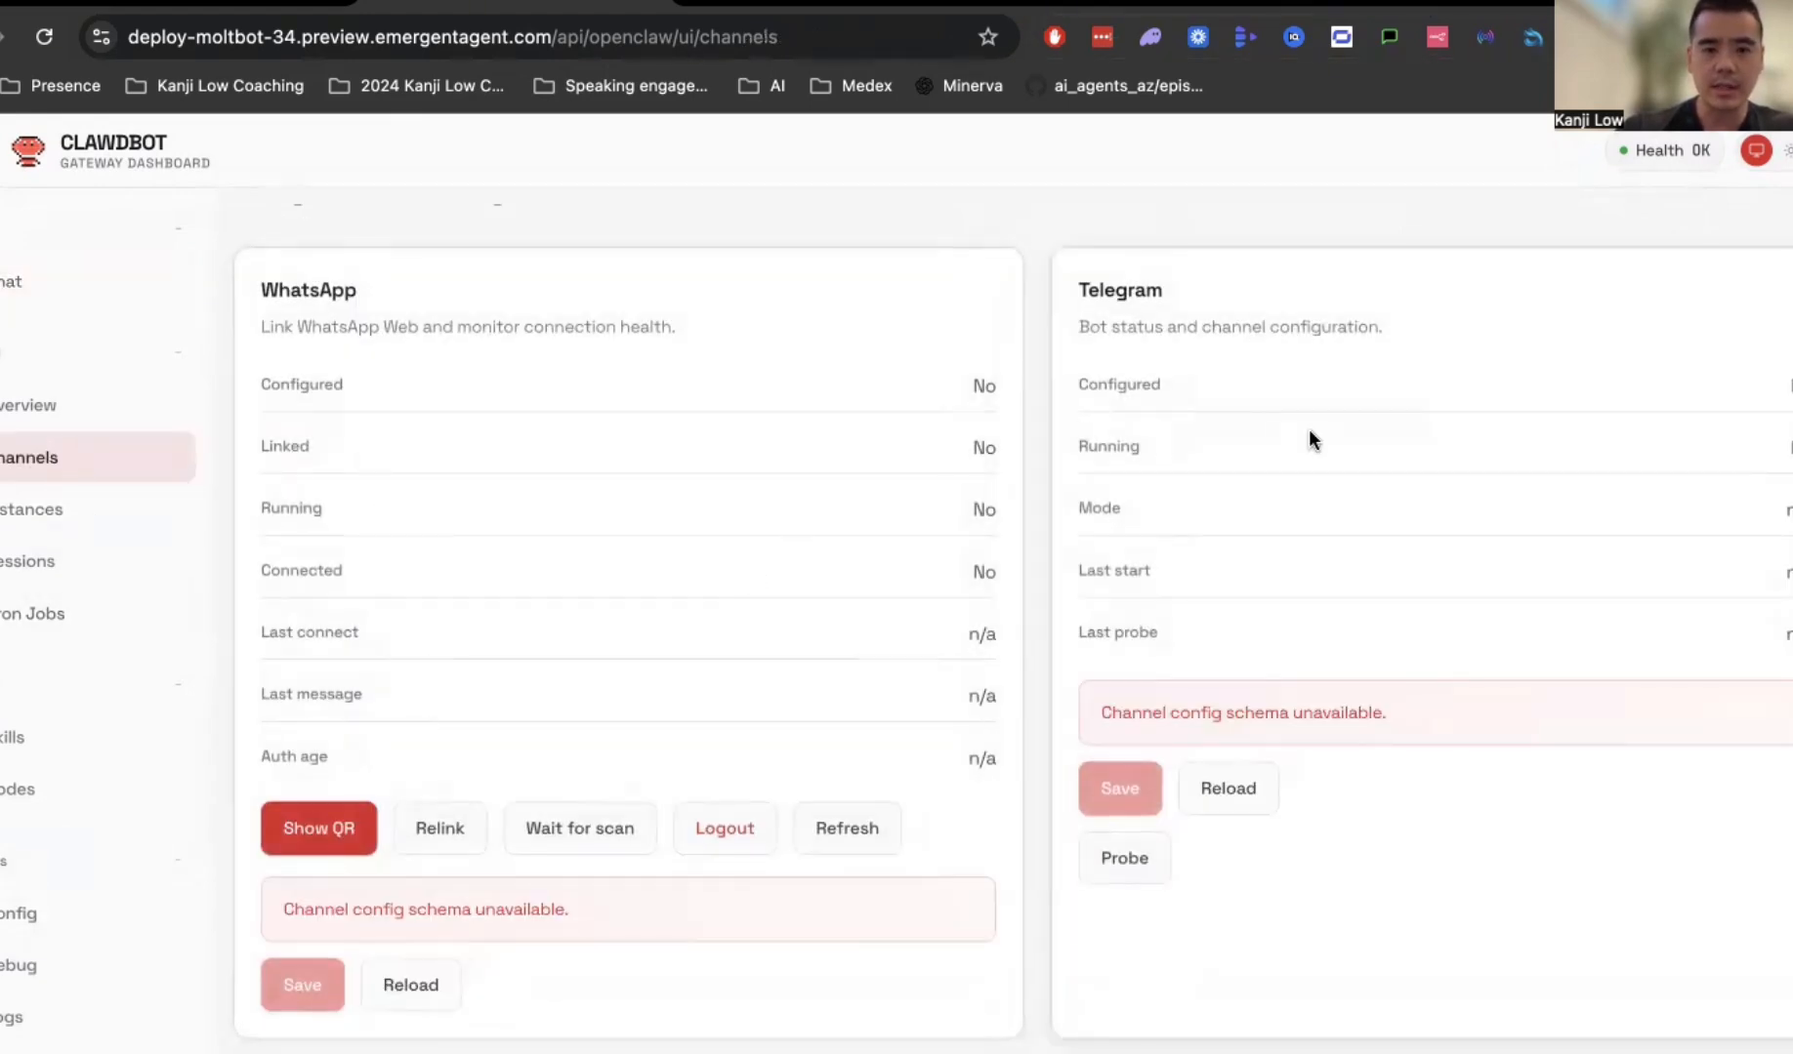
scroll(491, 777, "down", 7)
scroll(491, 777, "down", 2)
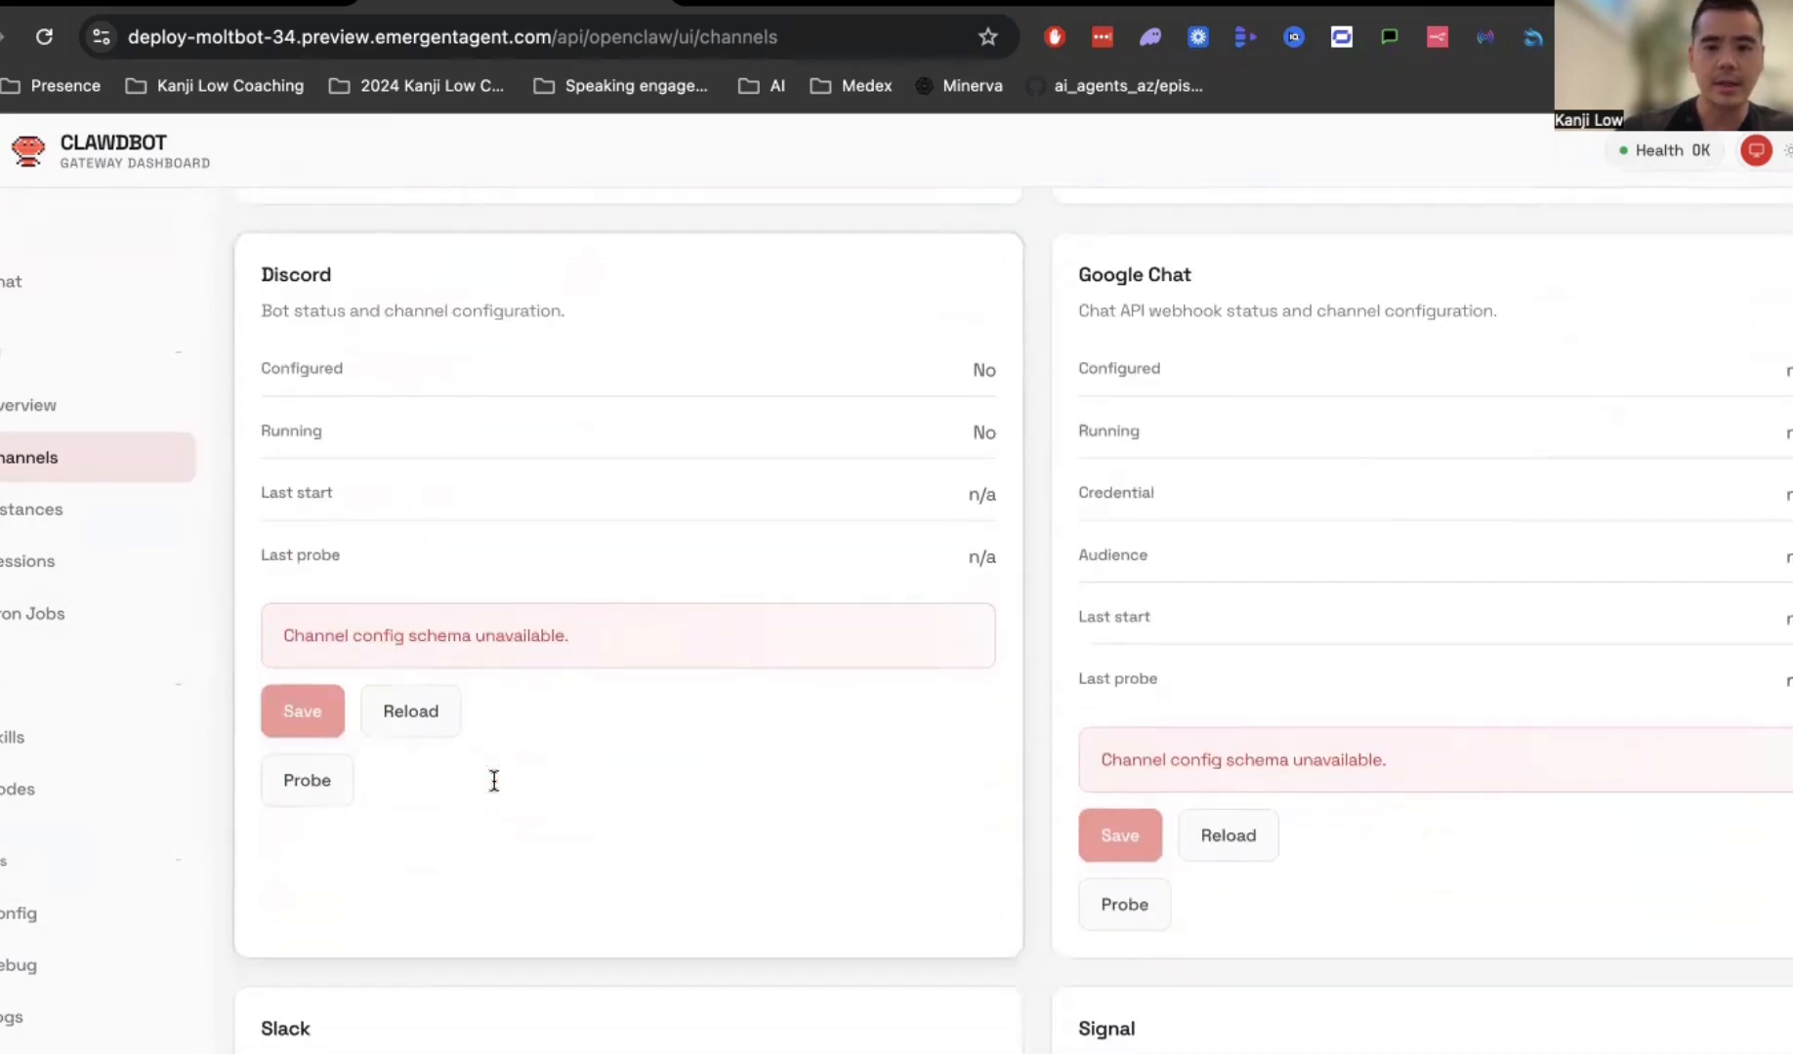
scroll(517, 500, "down", 4)
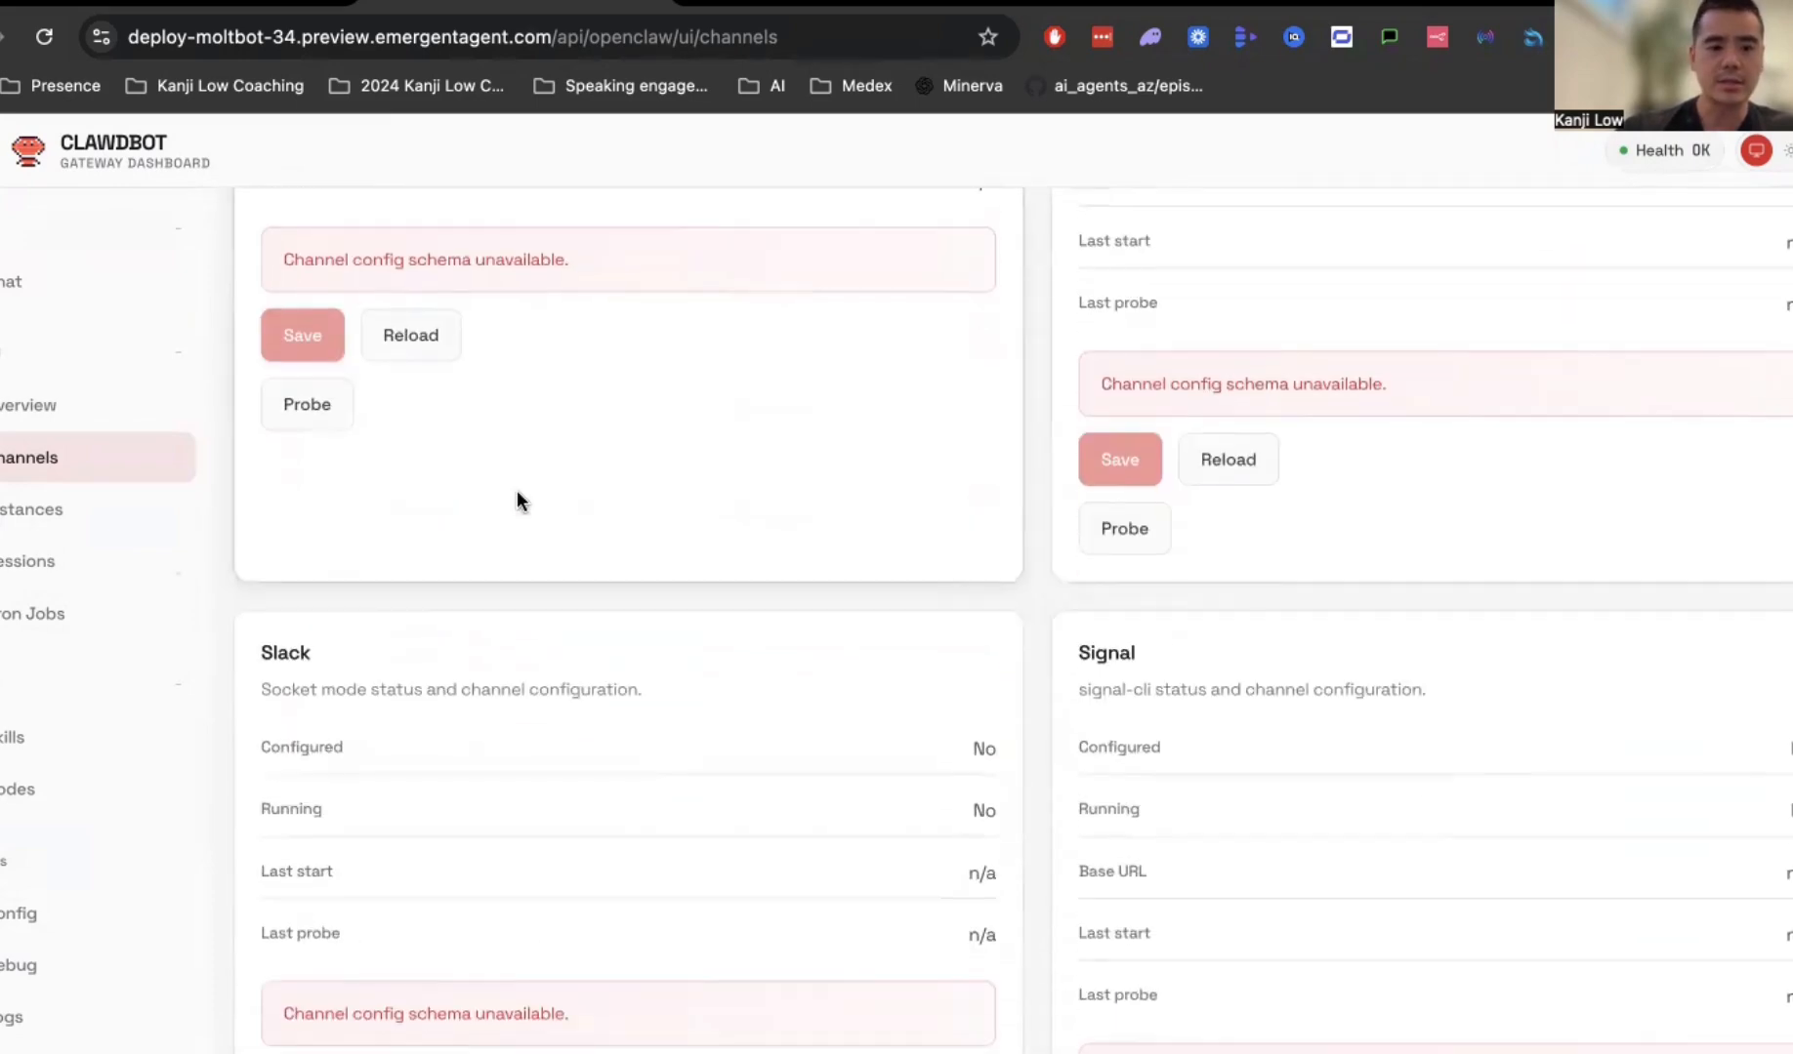
left_click(48, 406)
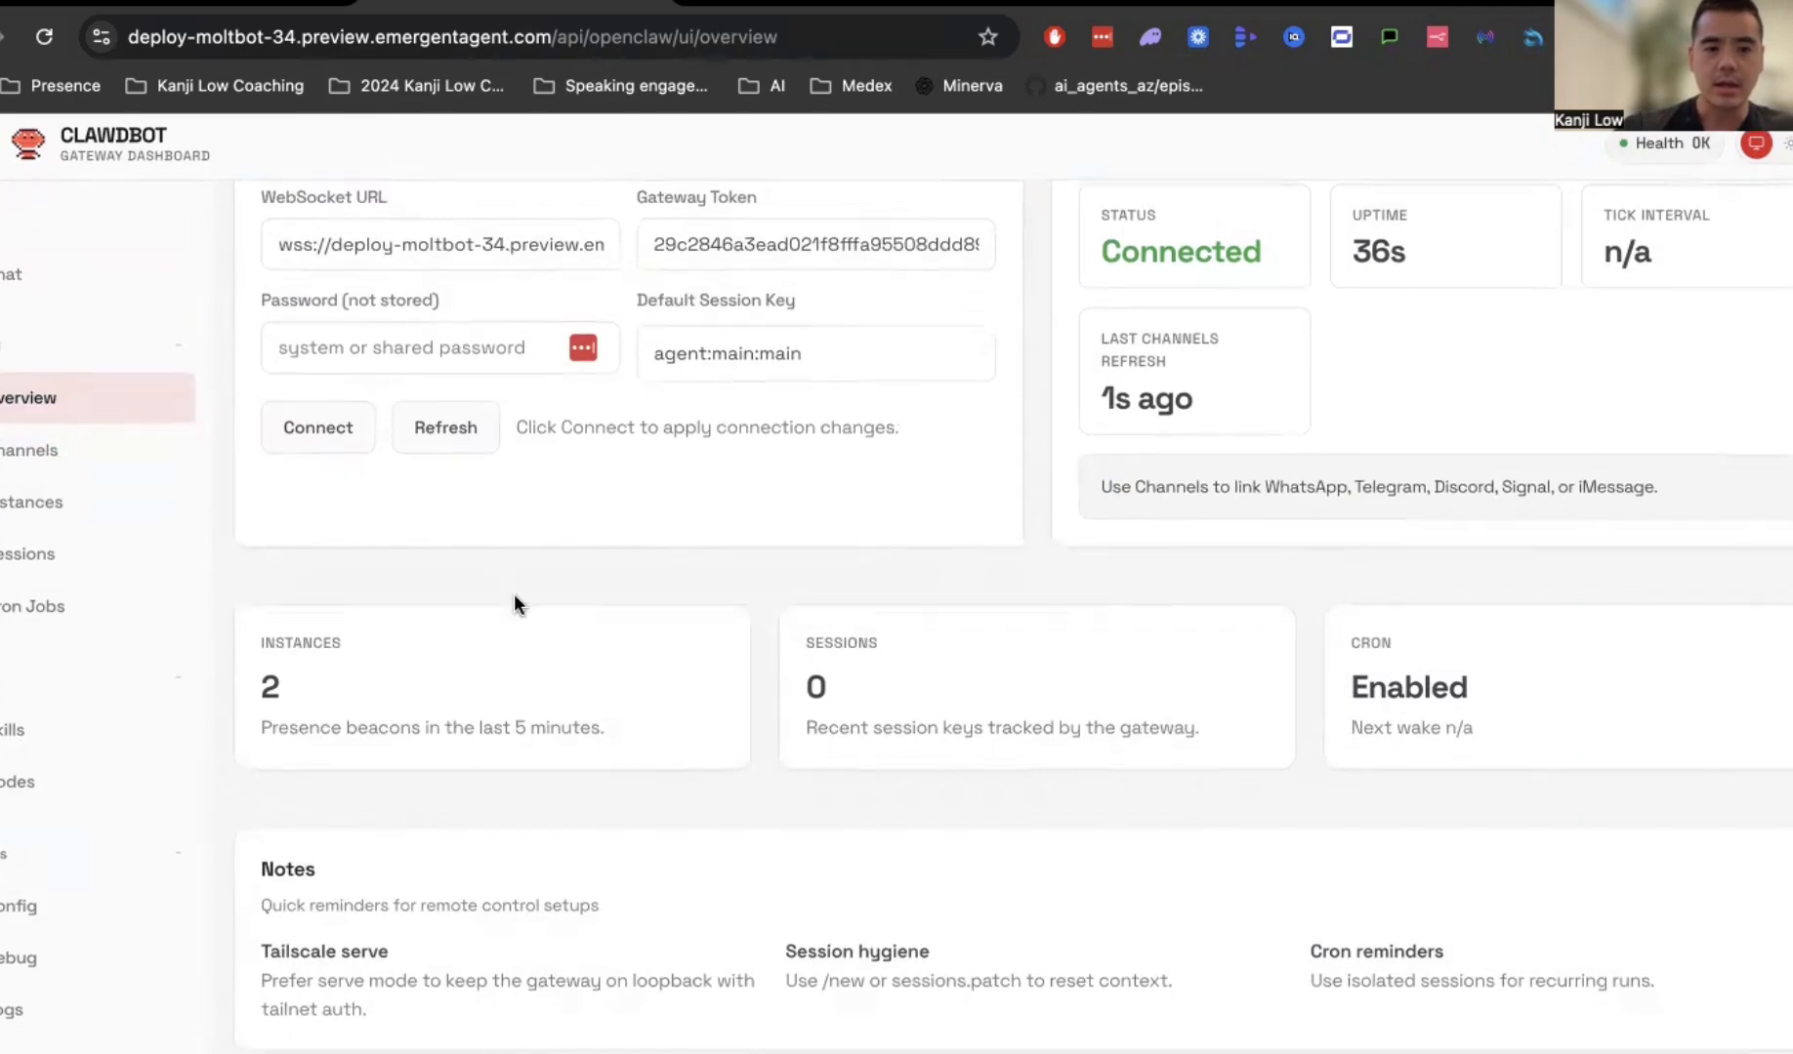
scroll(1035, 786, "down", 1)
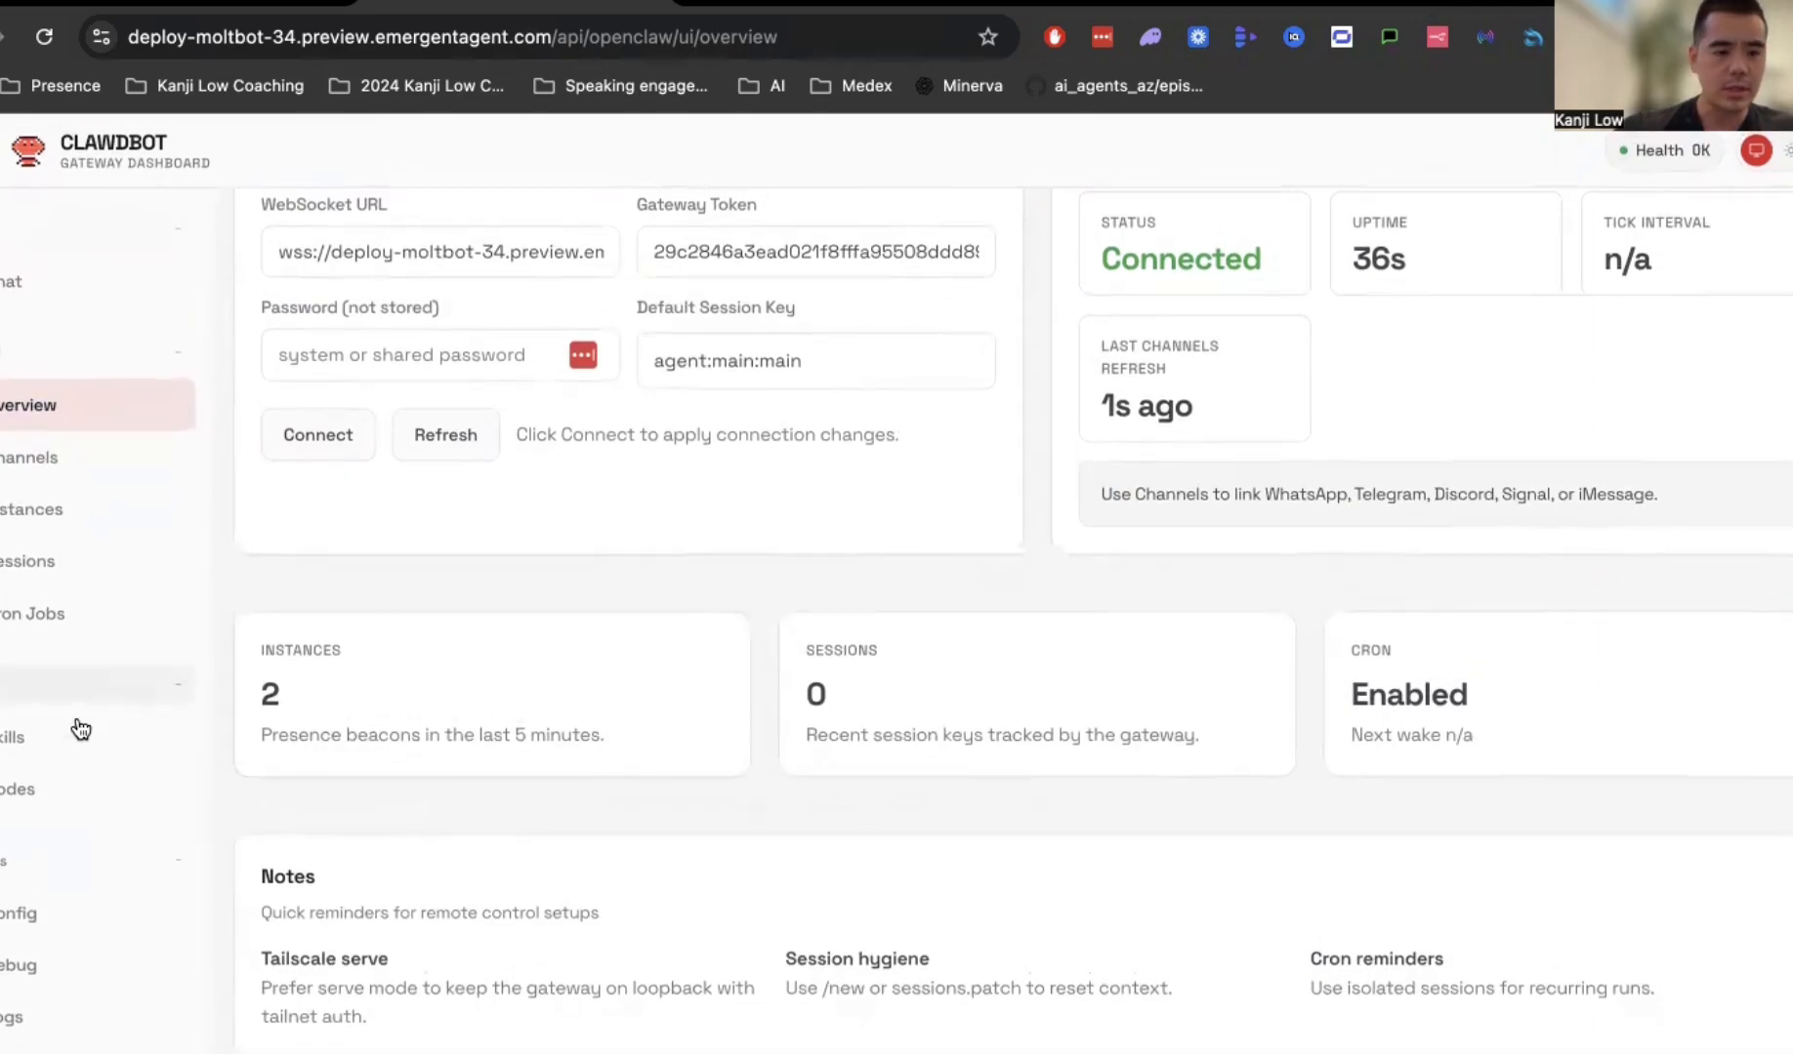
left_click(65, 733)
left_click(101, 420)
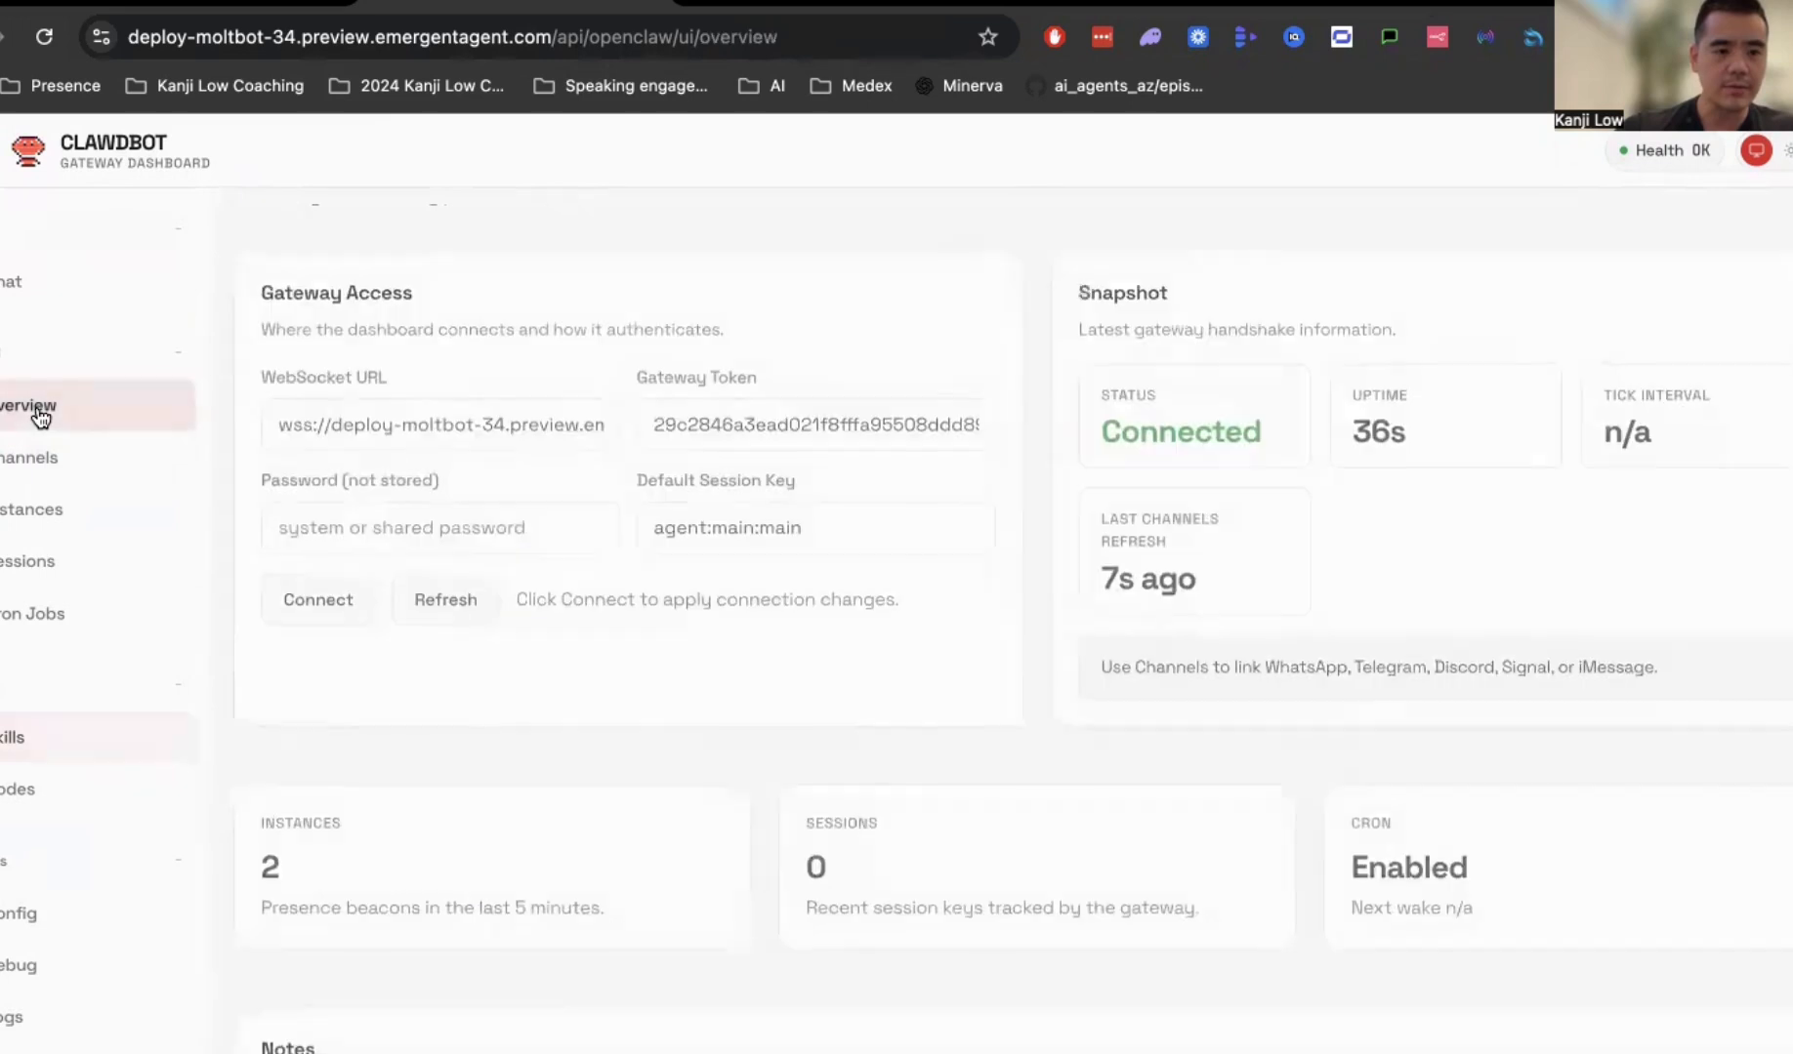
Browse the bundled skills list, checking each skill's description, status and missing requirements.
left_click(21, 742)
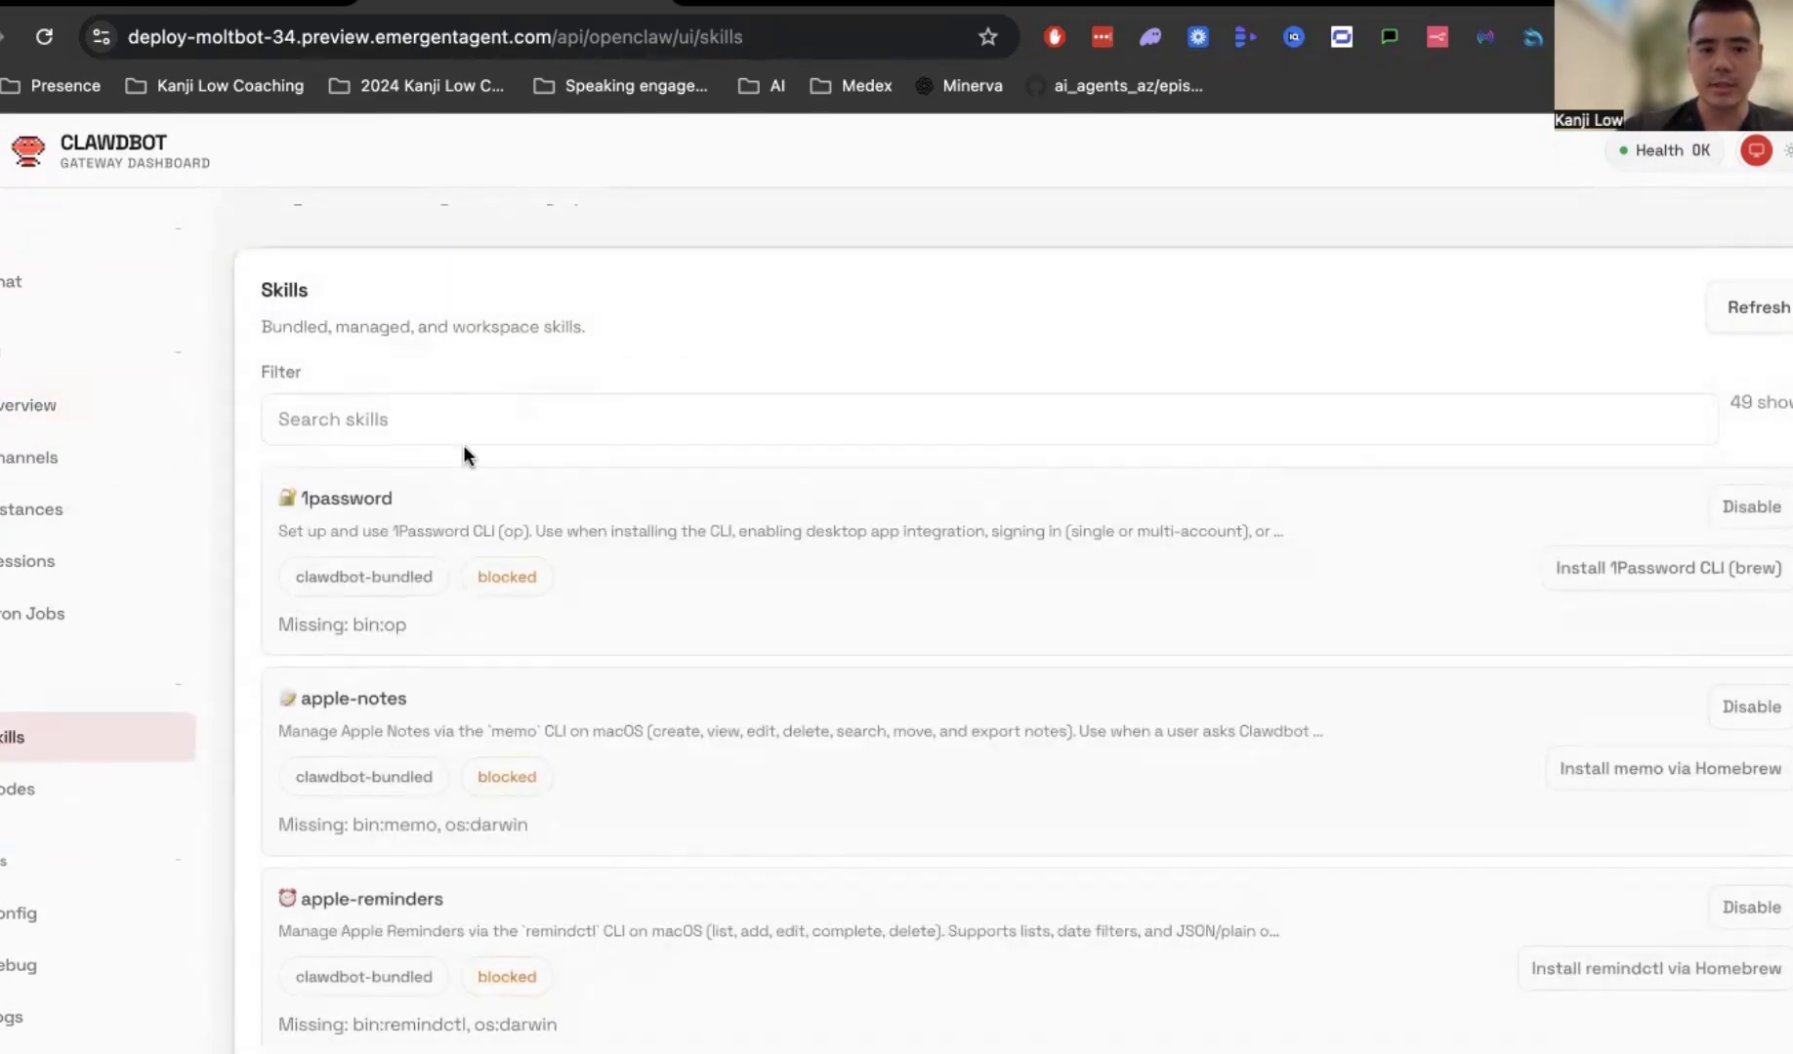
scroll(467, 586, "down", 3)
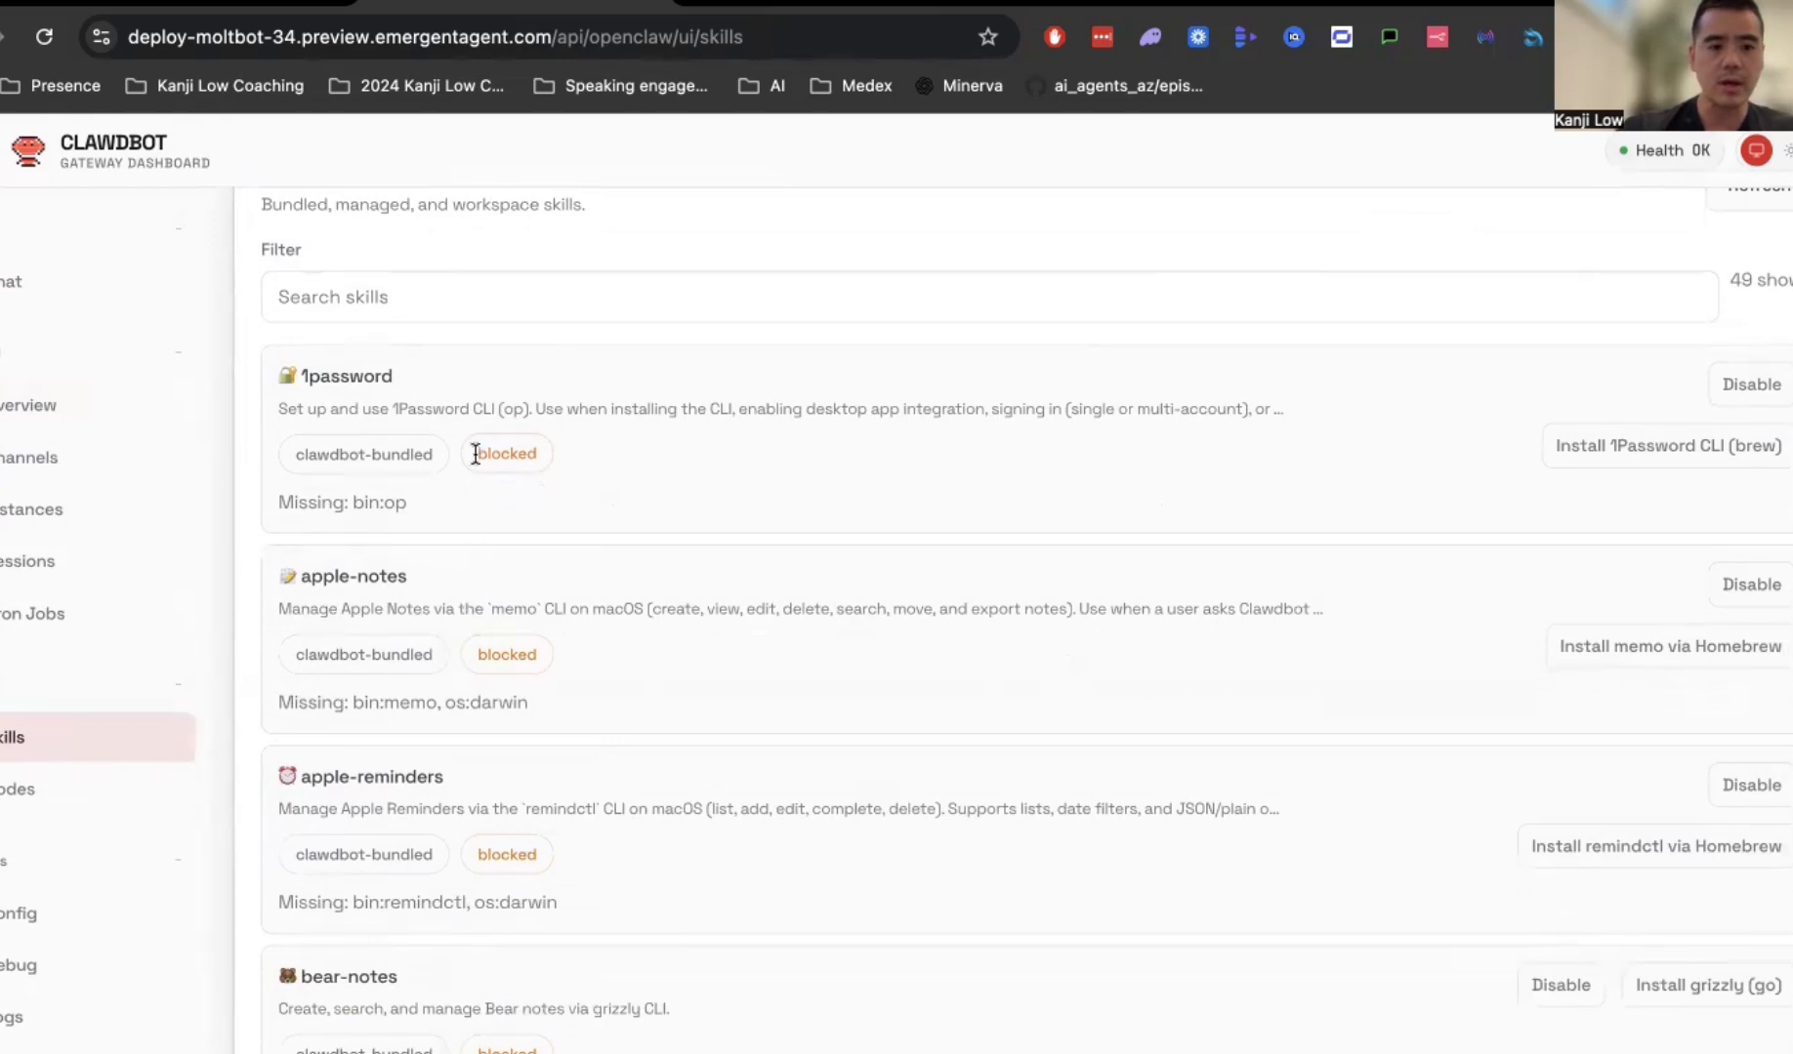
scroll(494, 526, "down", 3)
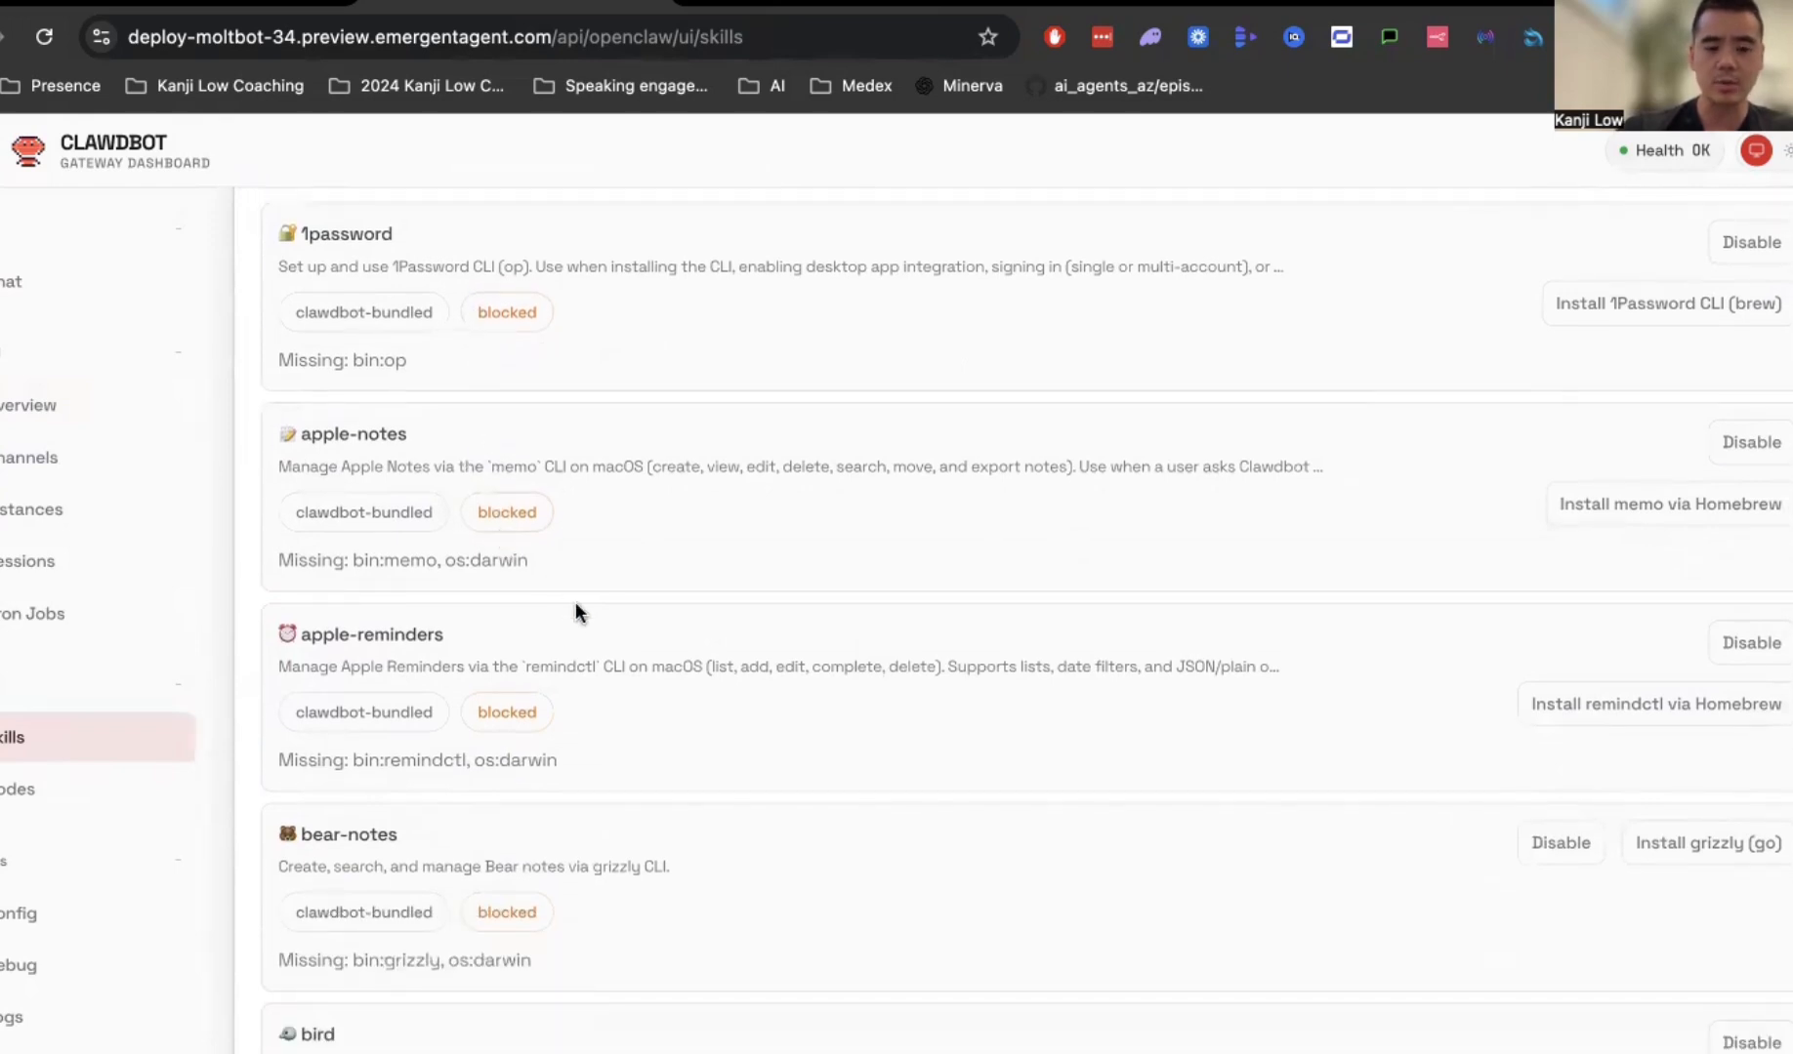
scroll(576, 613, "down", 10)
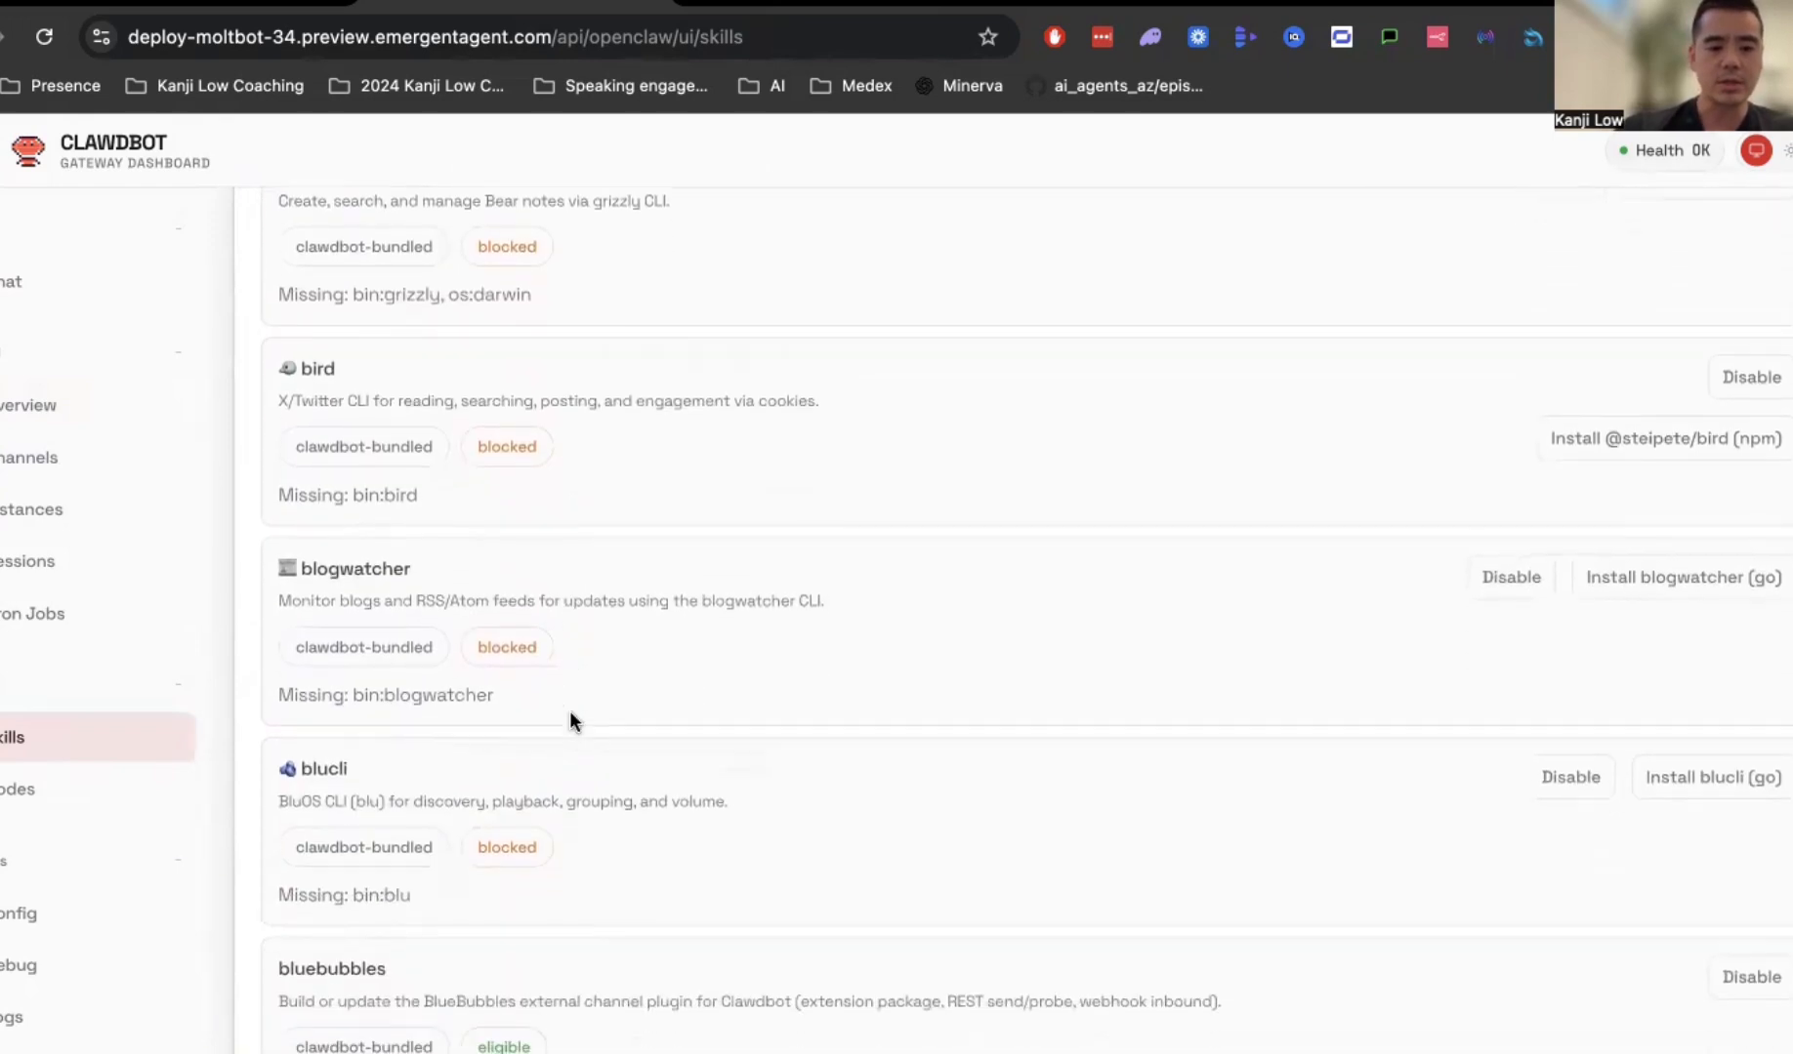
scroll(570, 721, "down", 5)
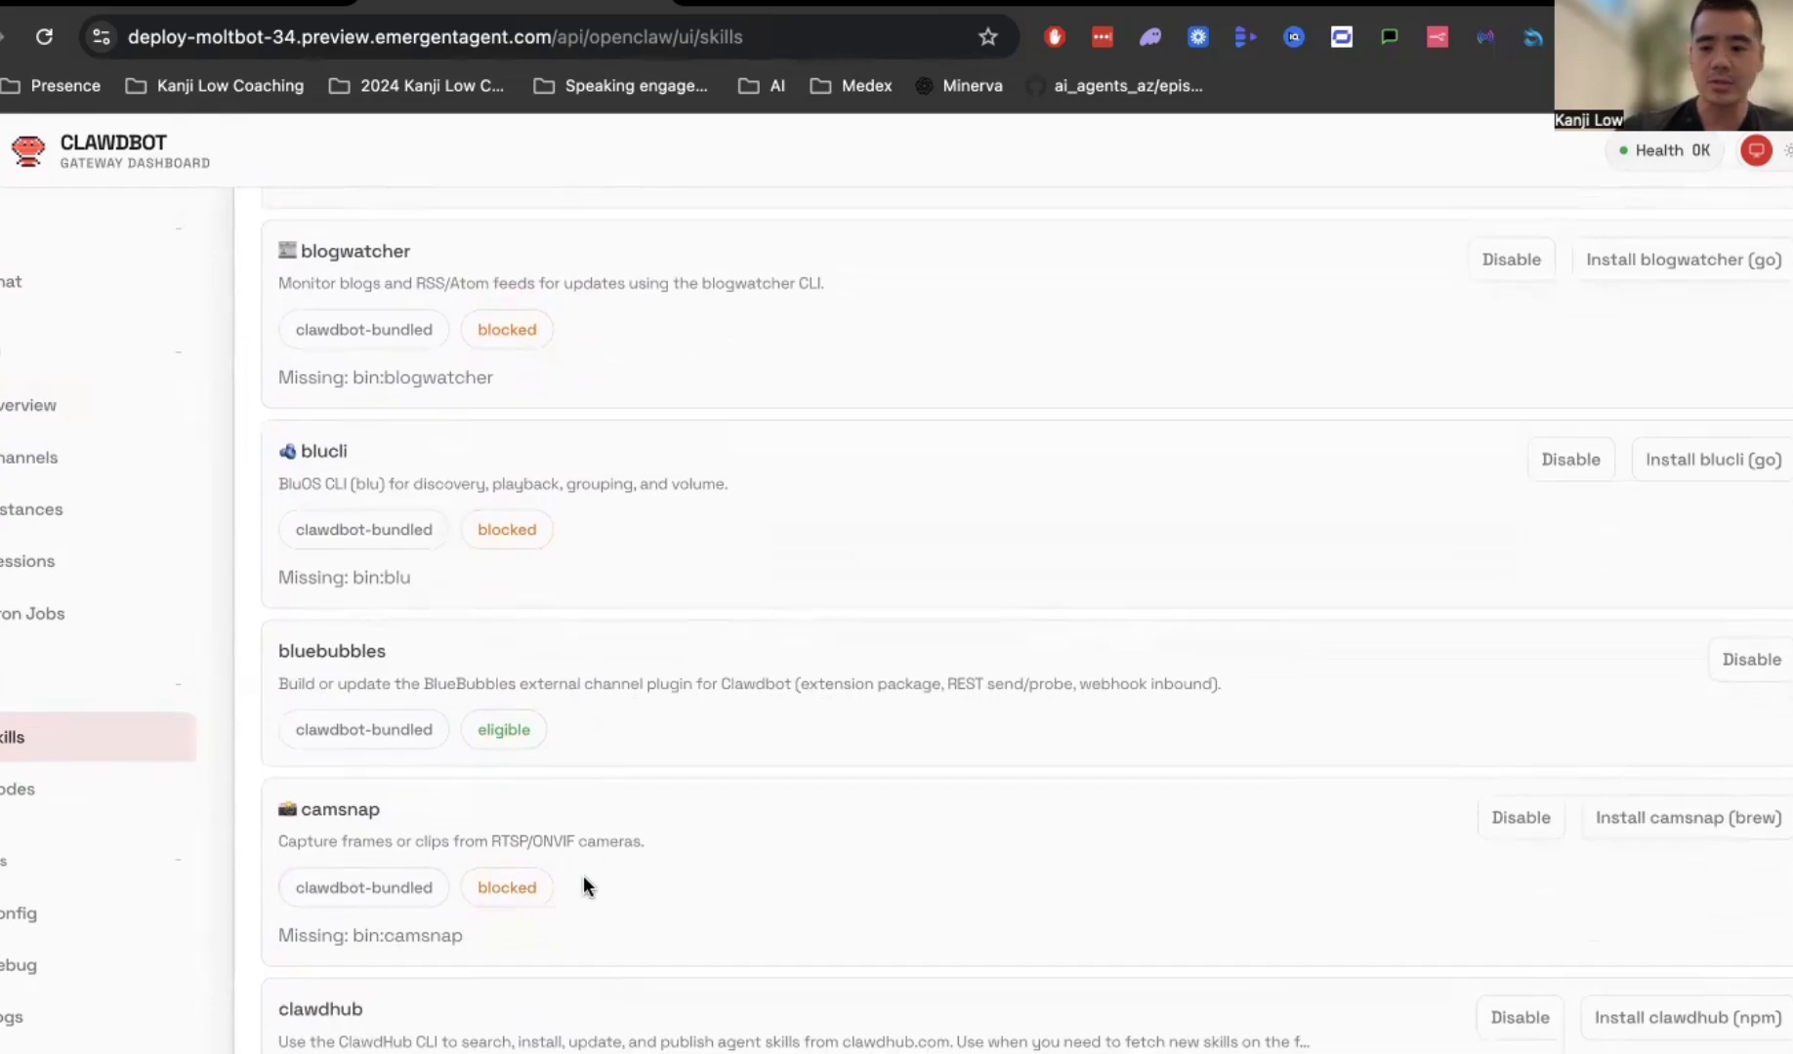
scroll(1048, 861, "down", 7)
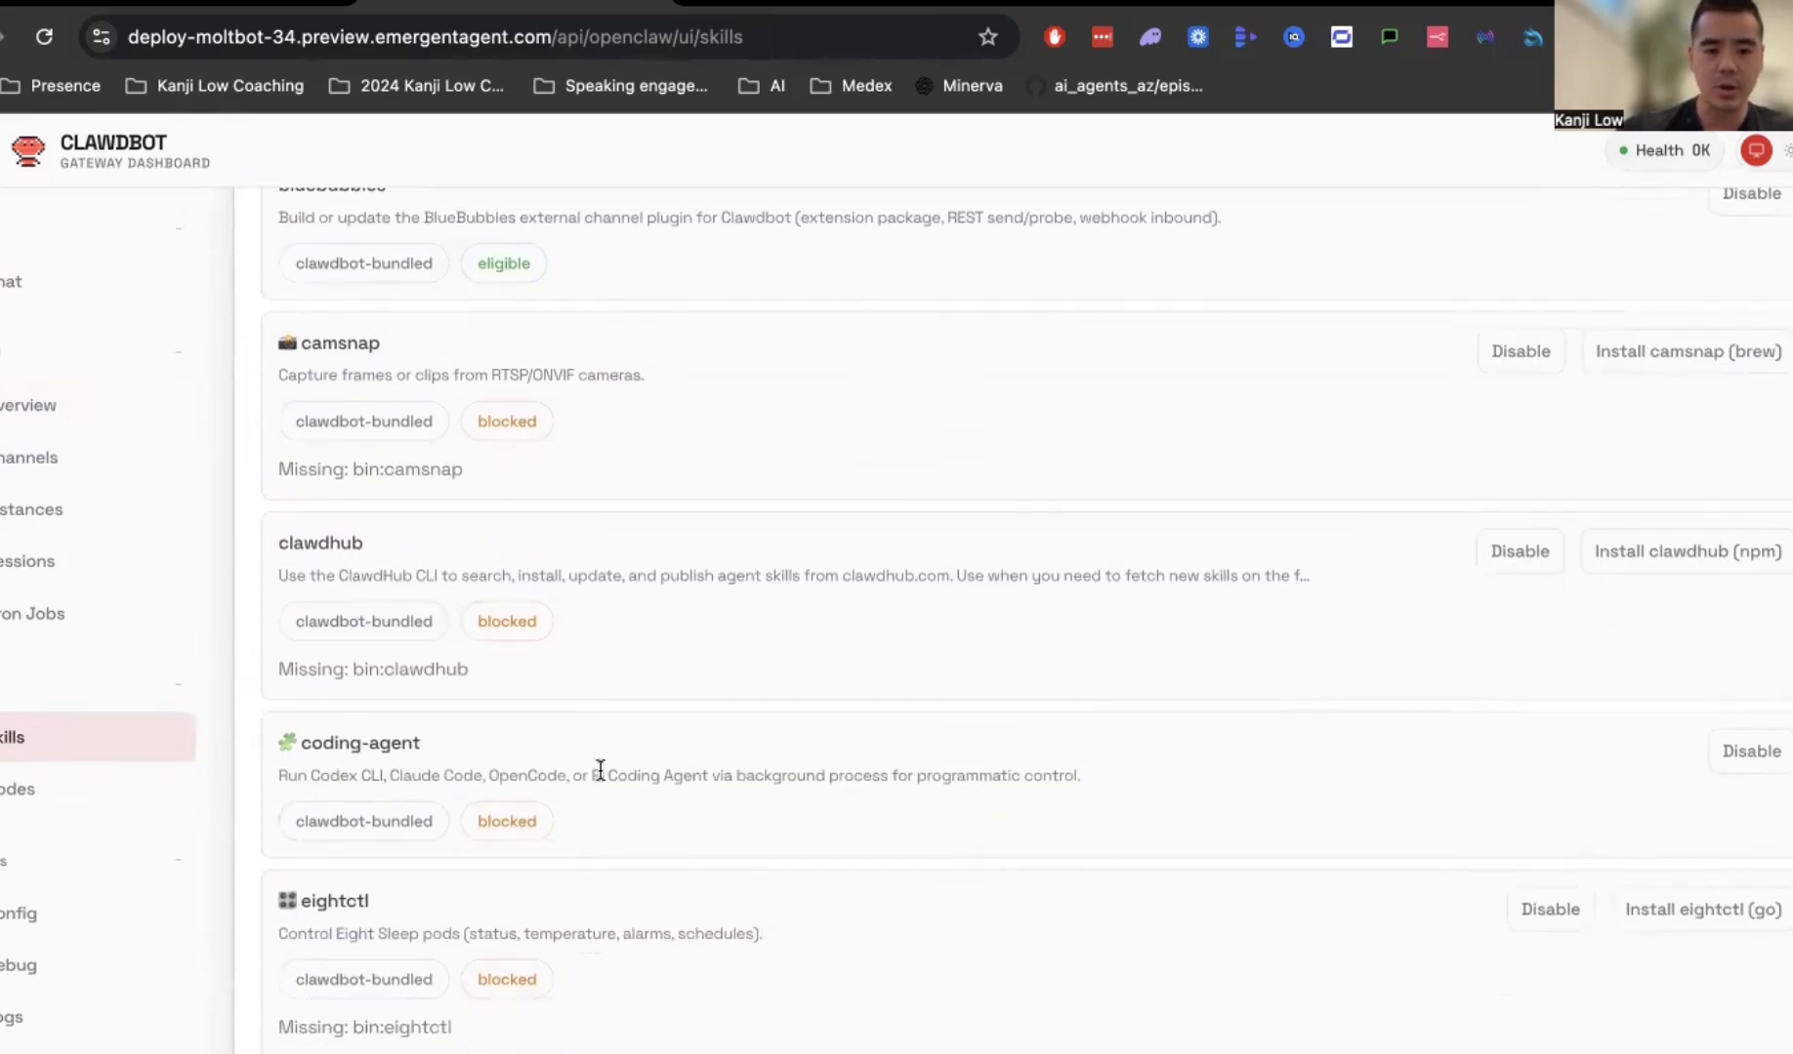
scroll(599, 771, "down", 4)
scroll(751, 742, "down", 3)
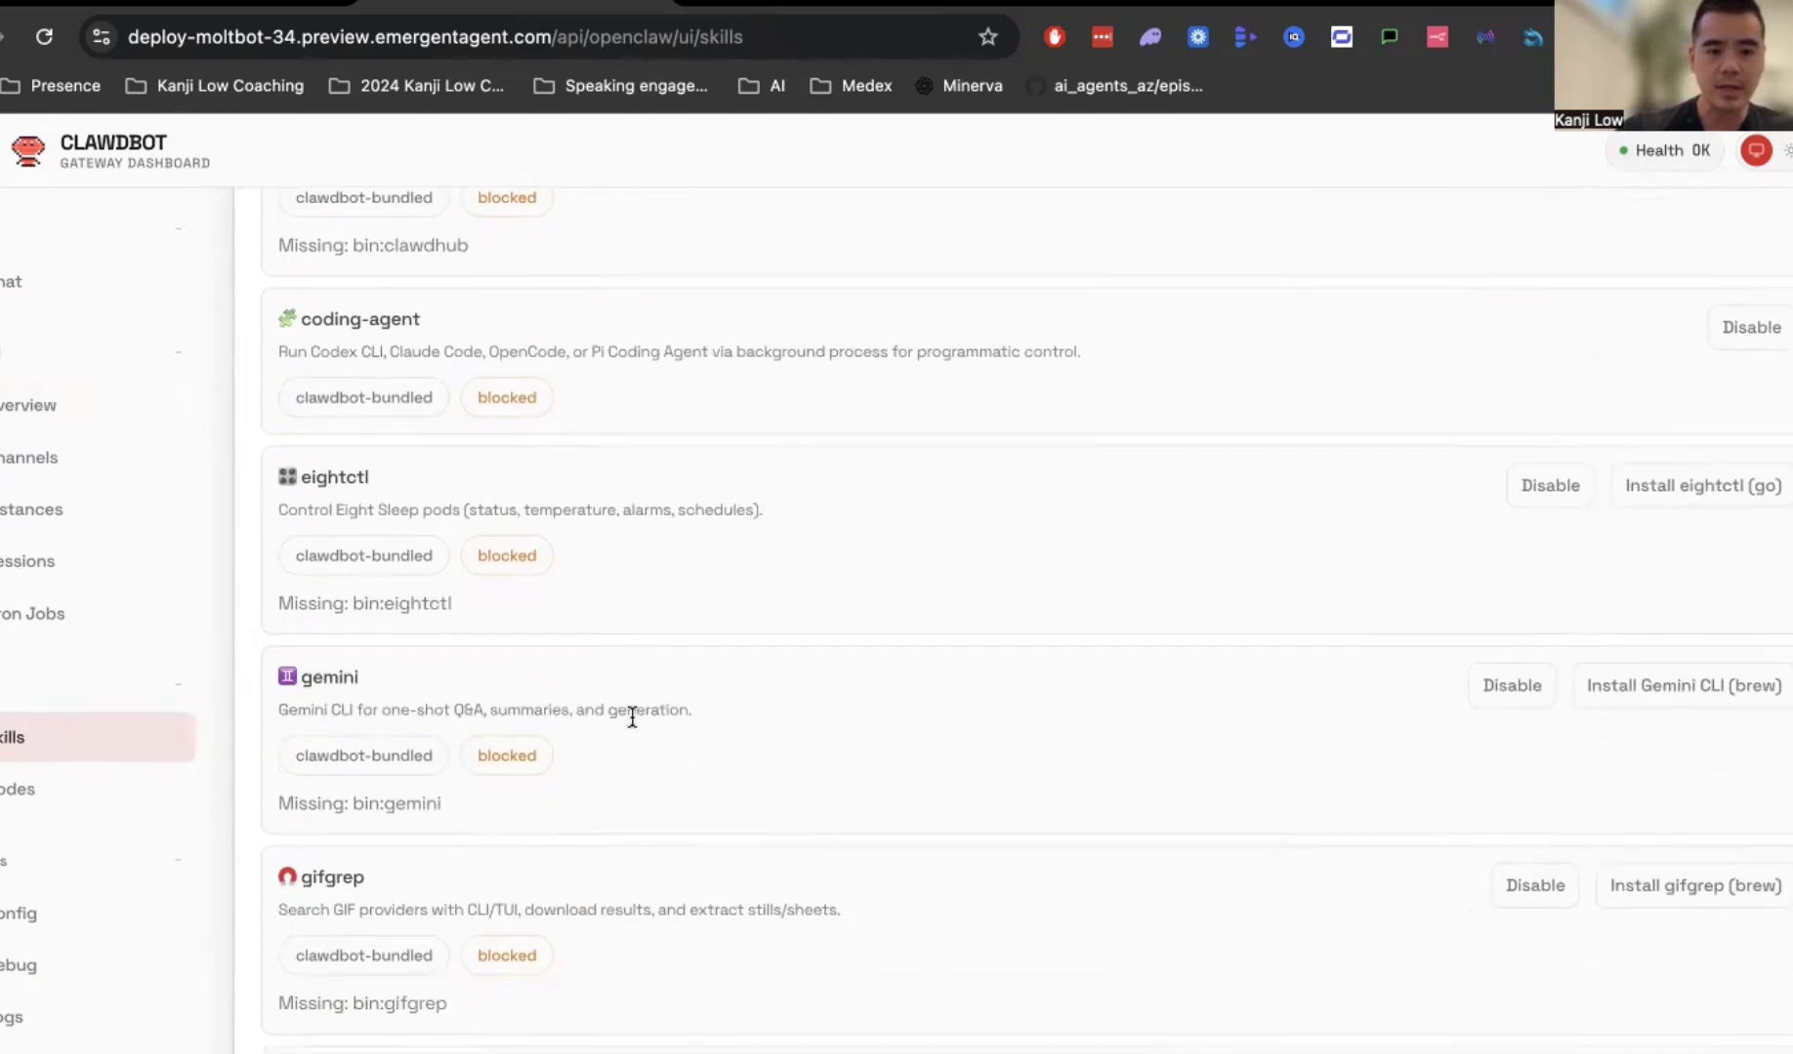
scroll(670, 828, "down", 8)
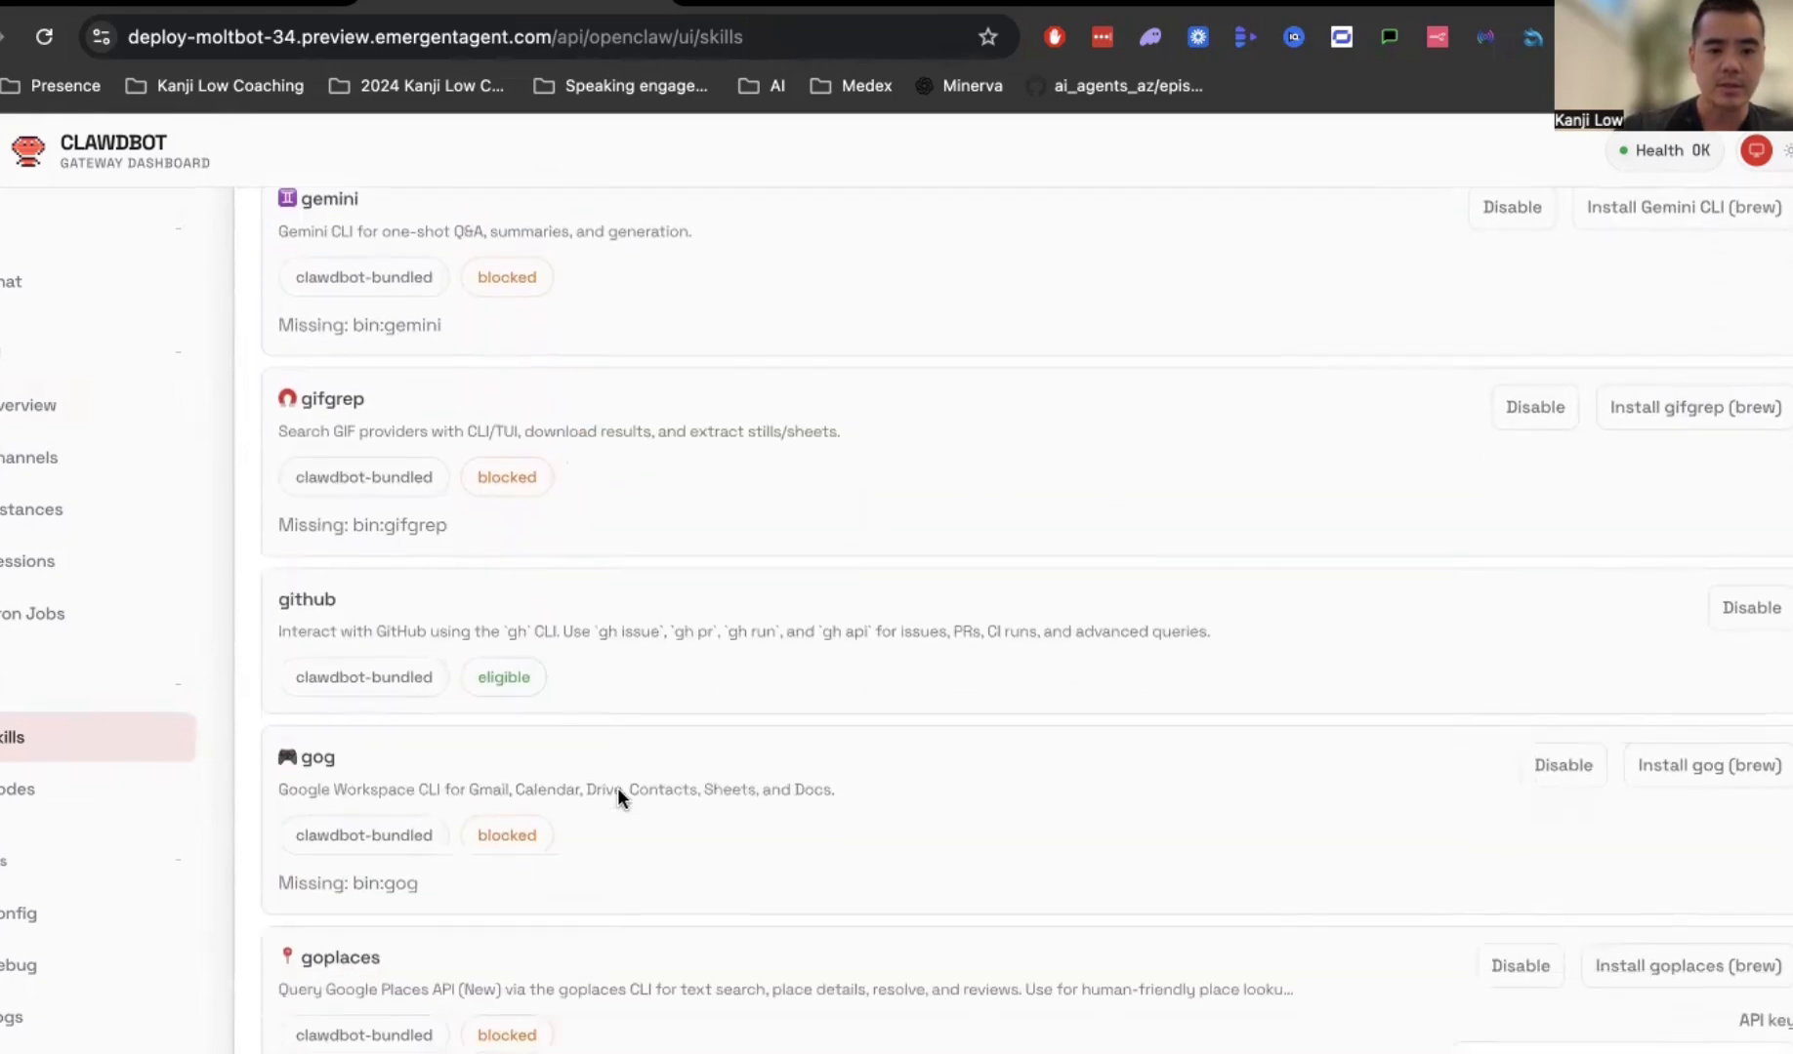
scroll(944, 656, "down", 5)
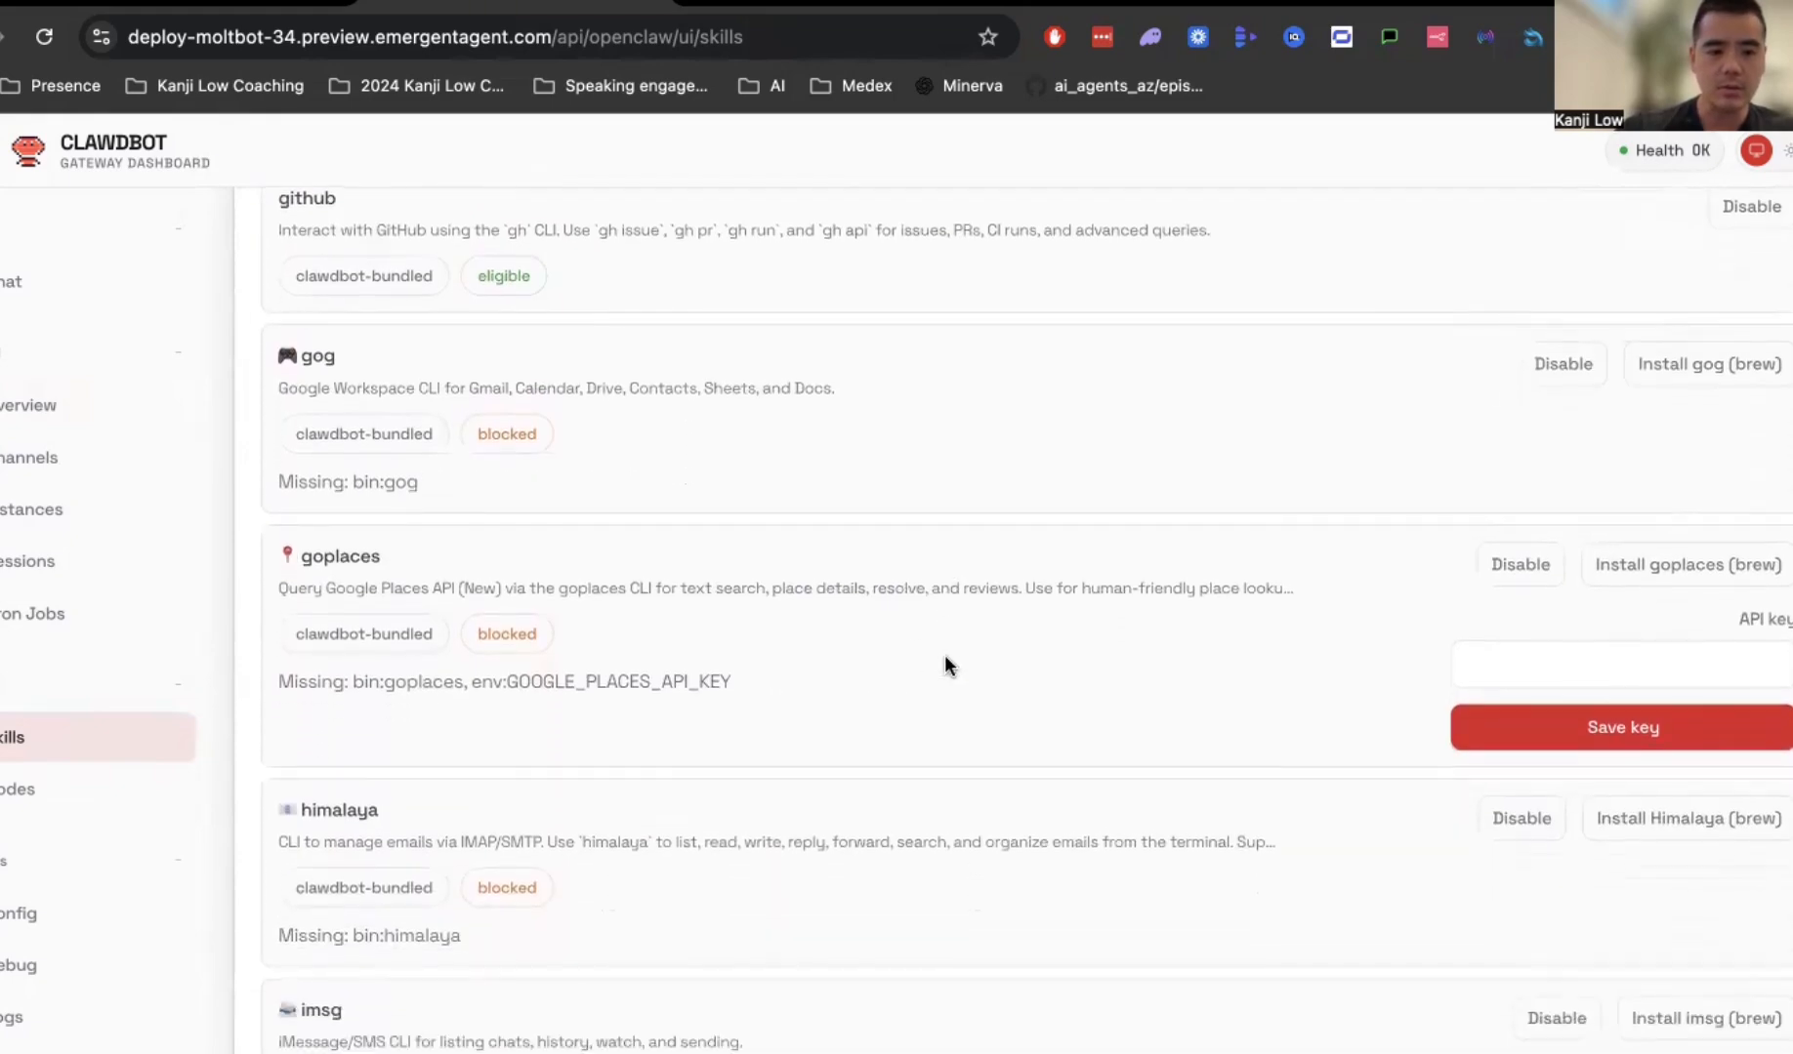
scroll(801, 863, "down", 2)
scroll(800, 863, "down", 10)
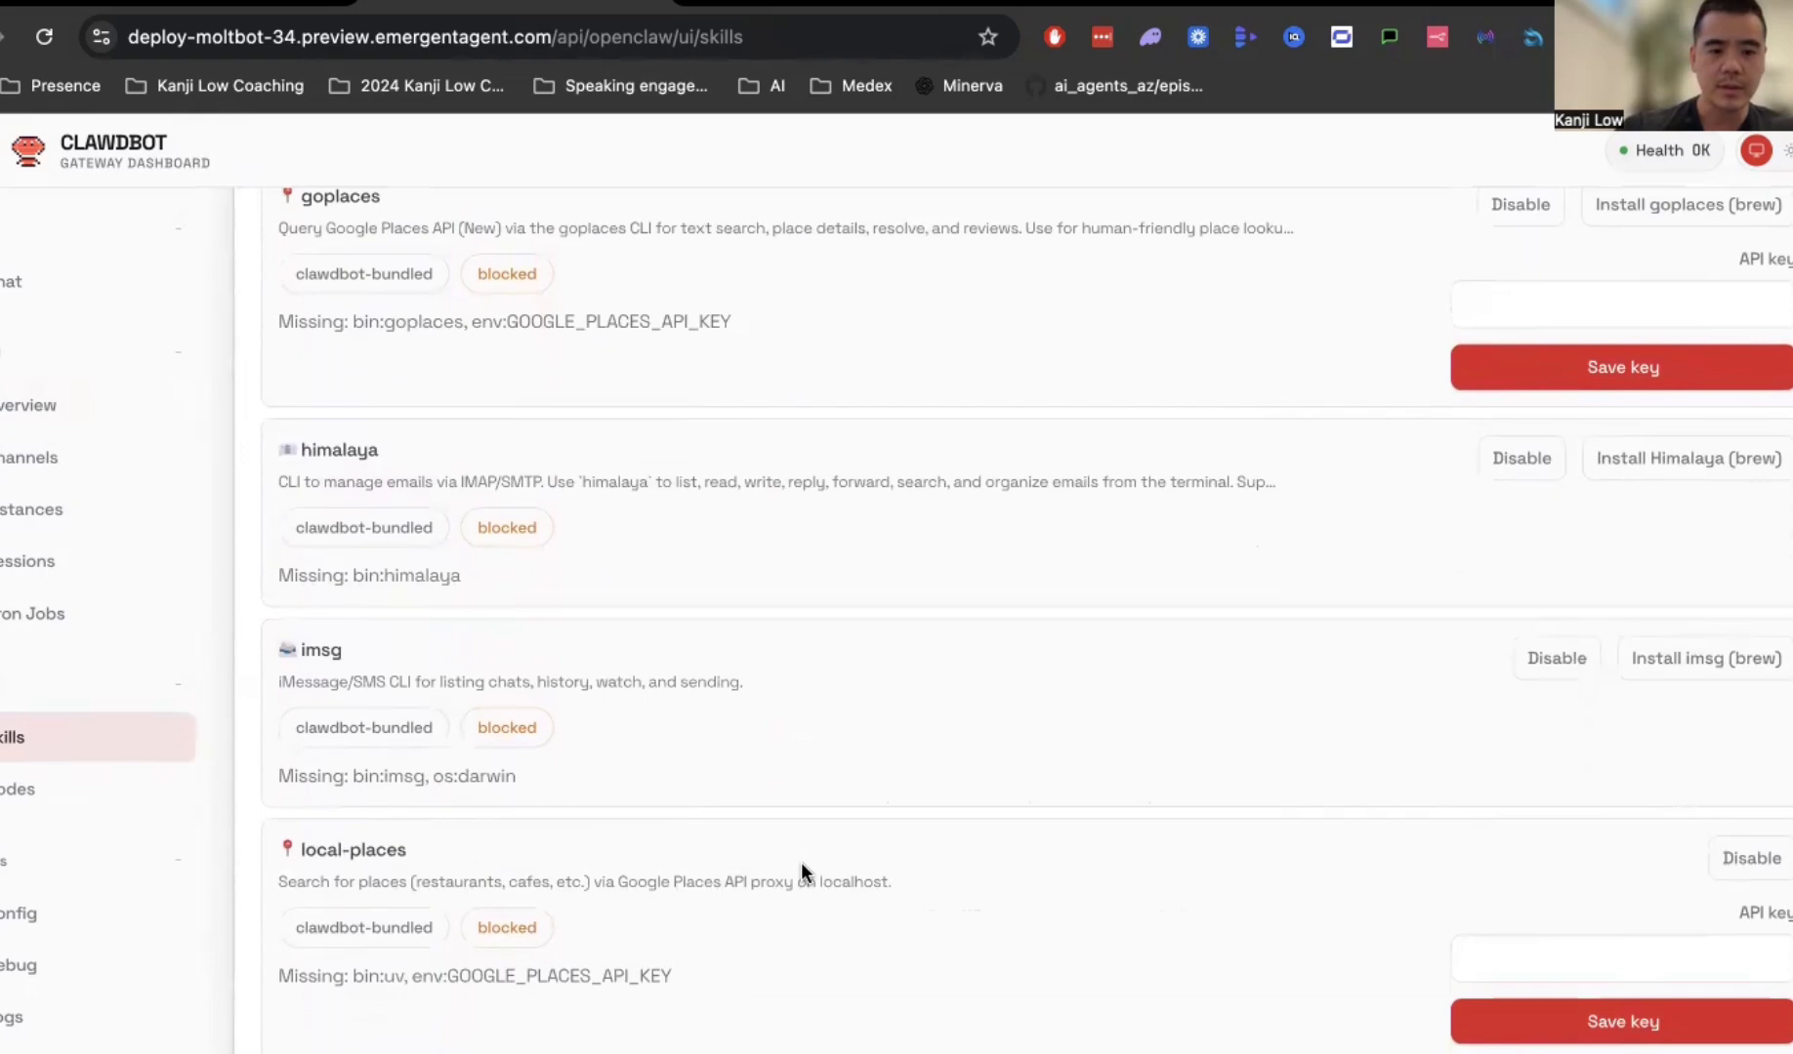
Try to install the uv dependency through brew for the nano-banana-pro skill.
scroll(800, 864, "up", 1)
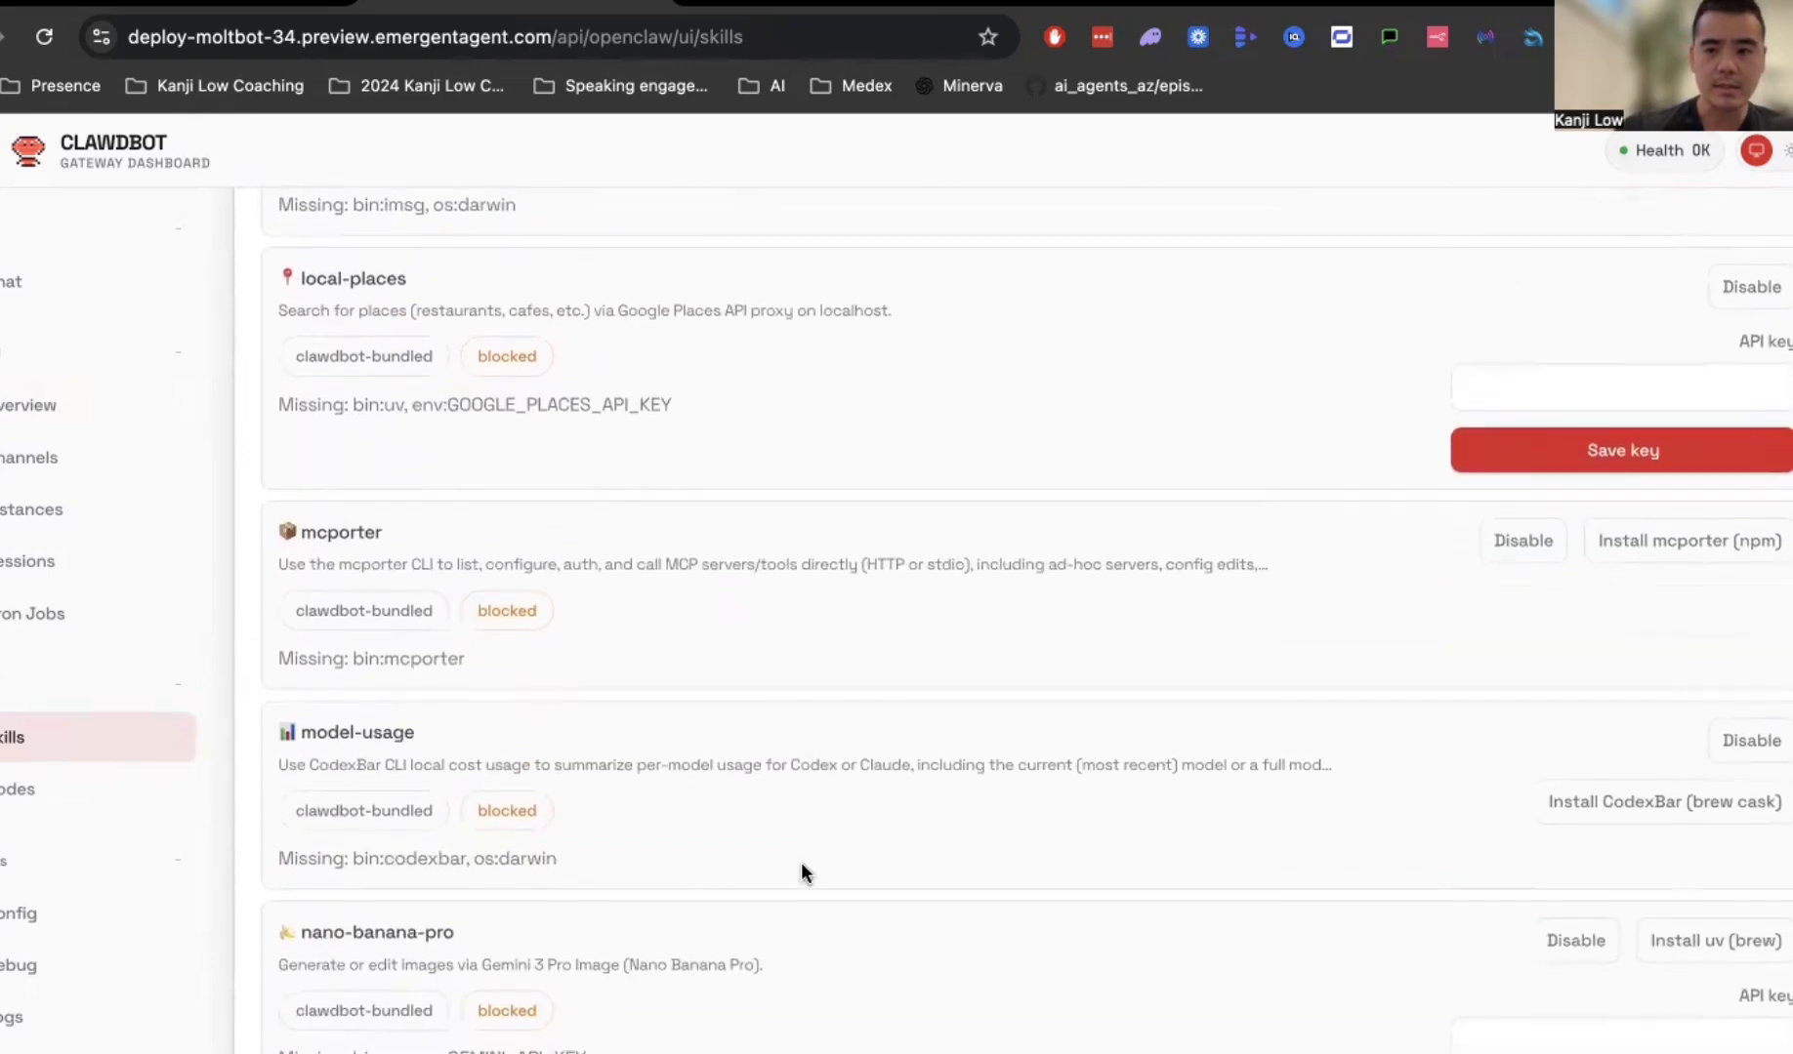
scroll(1592, 838, "down", 2)
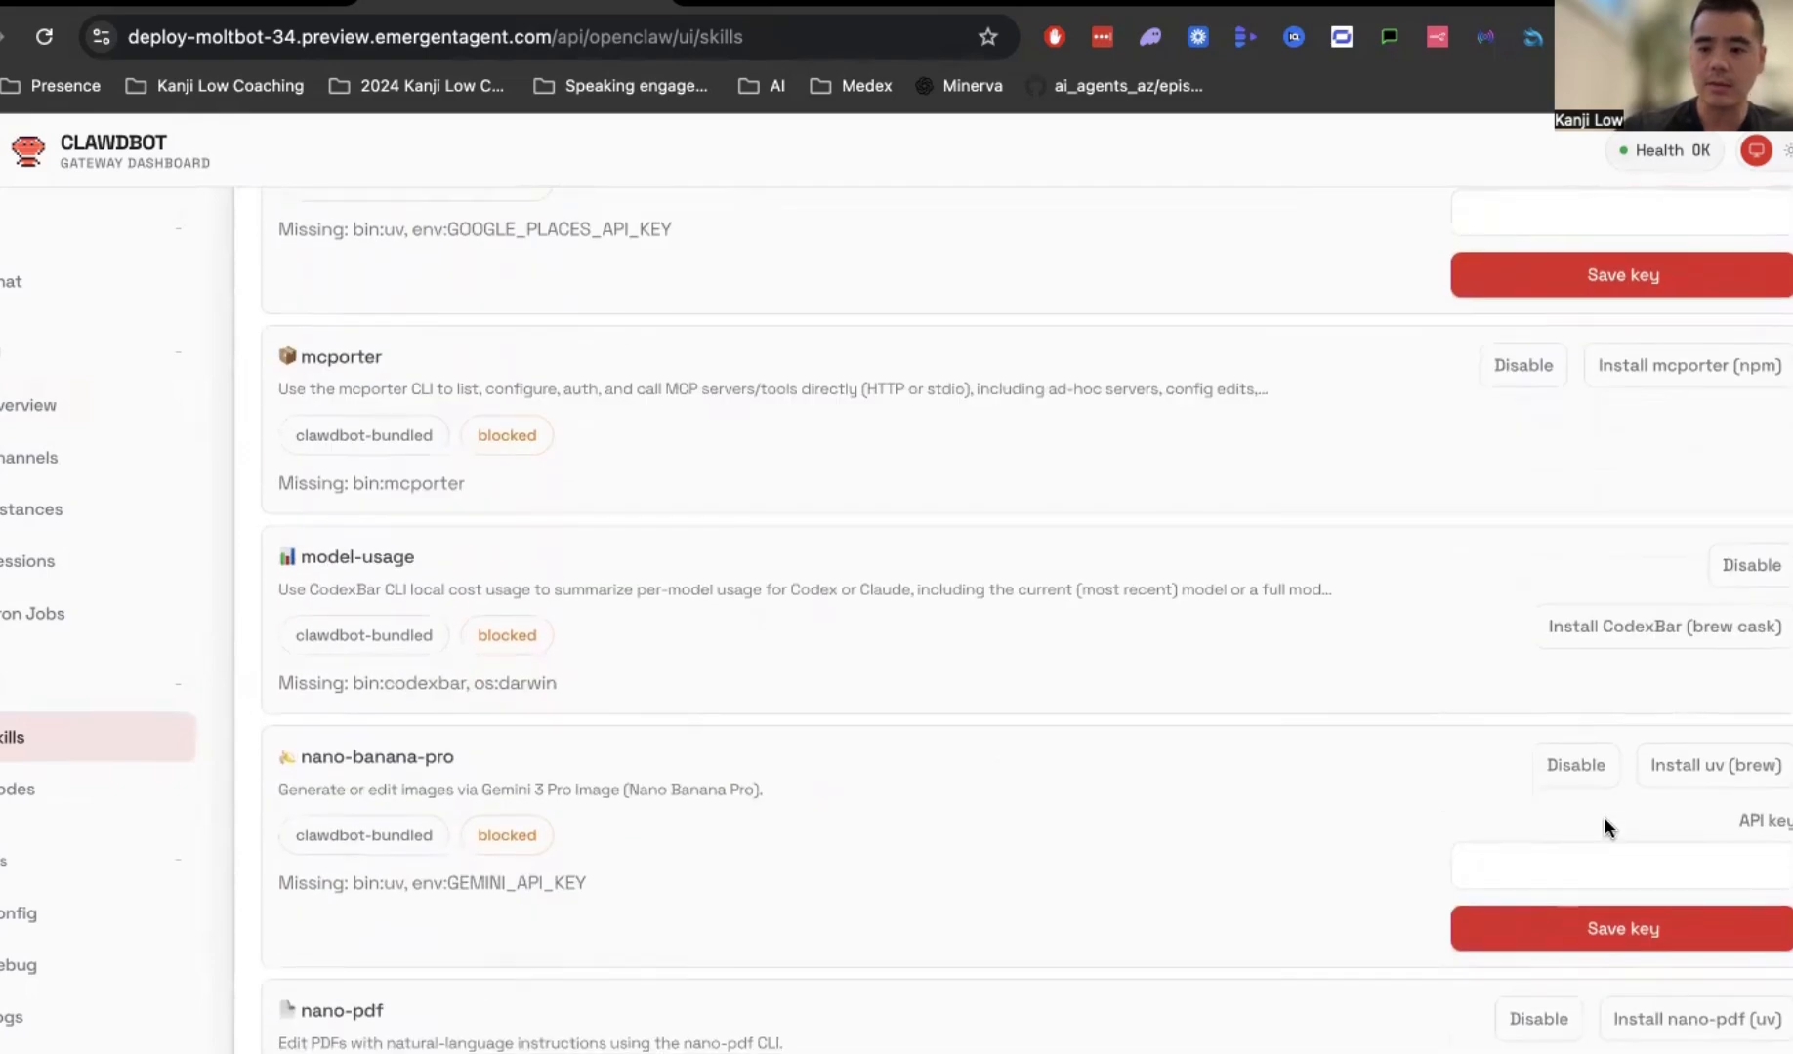
left_click(1689, 769)
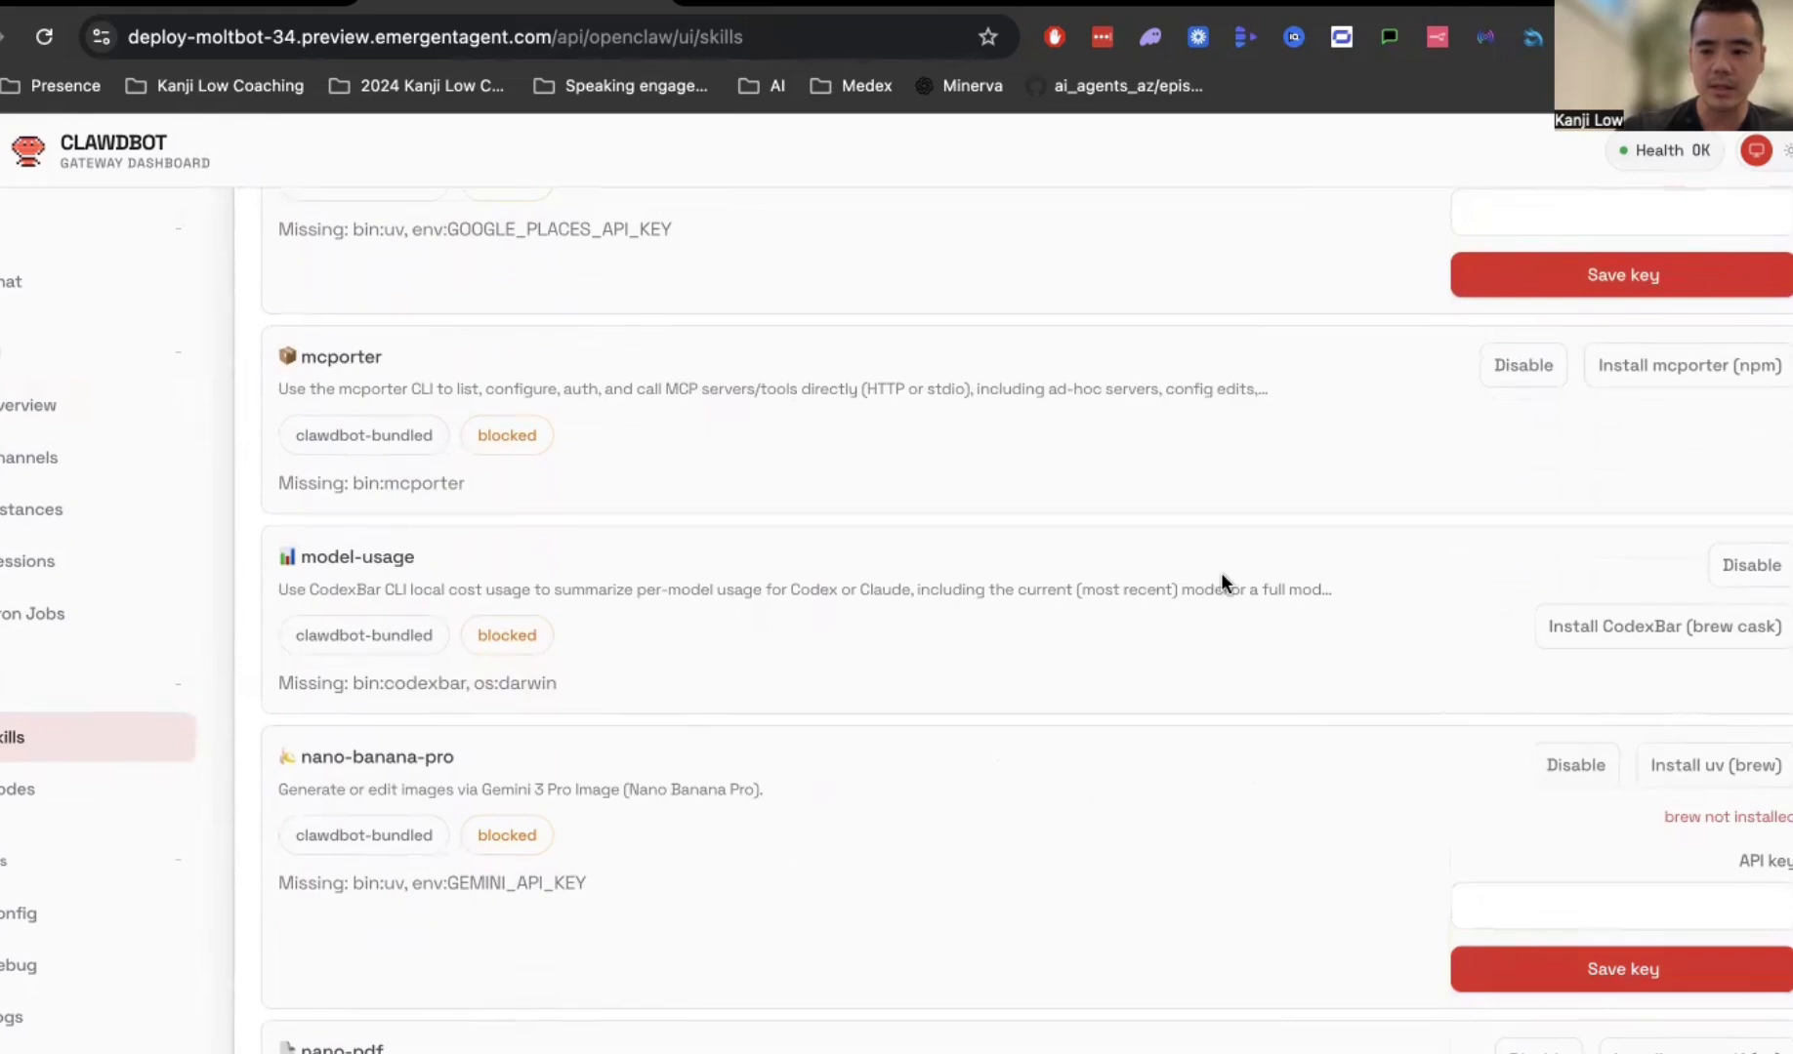
Retry the brew install of uv for nano-banana-pro and browse the rest of the bundled skills as far as spotify-player.
left_click(1723, 767)
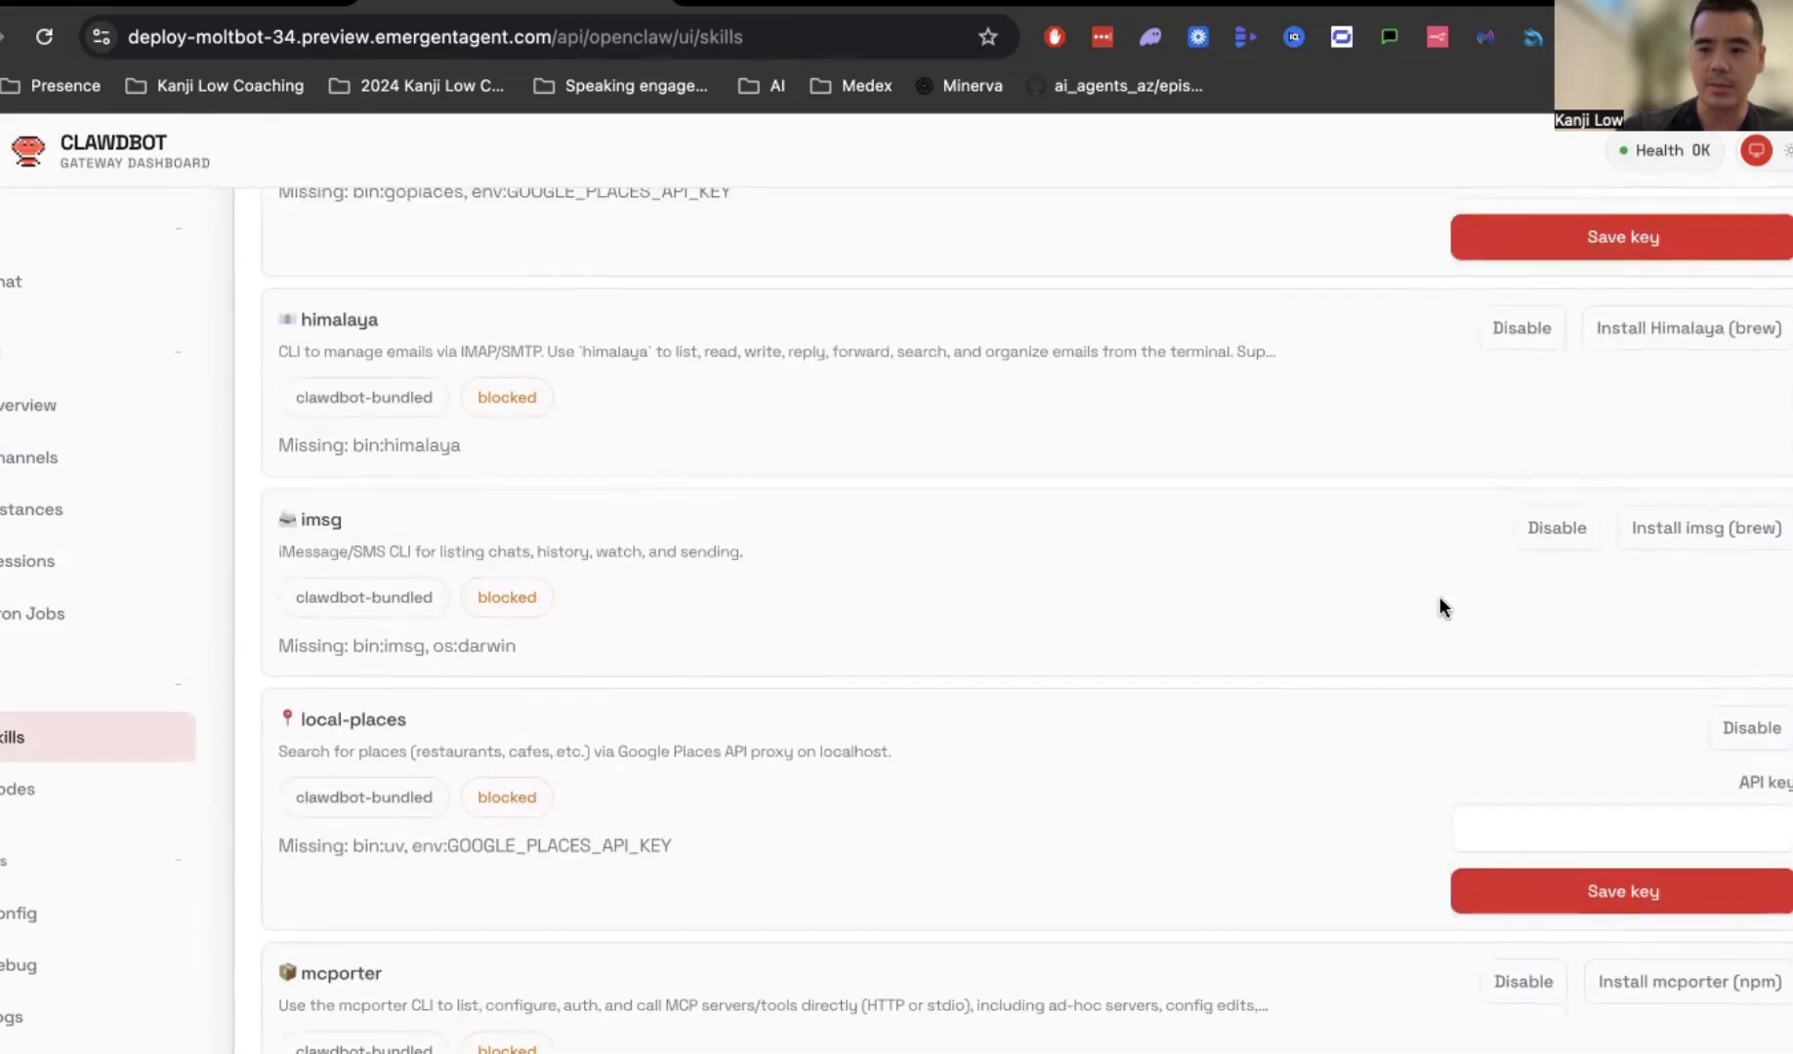
scroll(1438, 619, "down", 5)
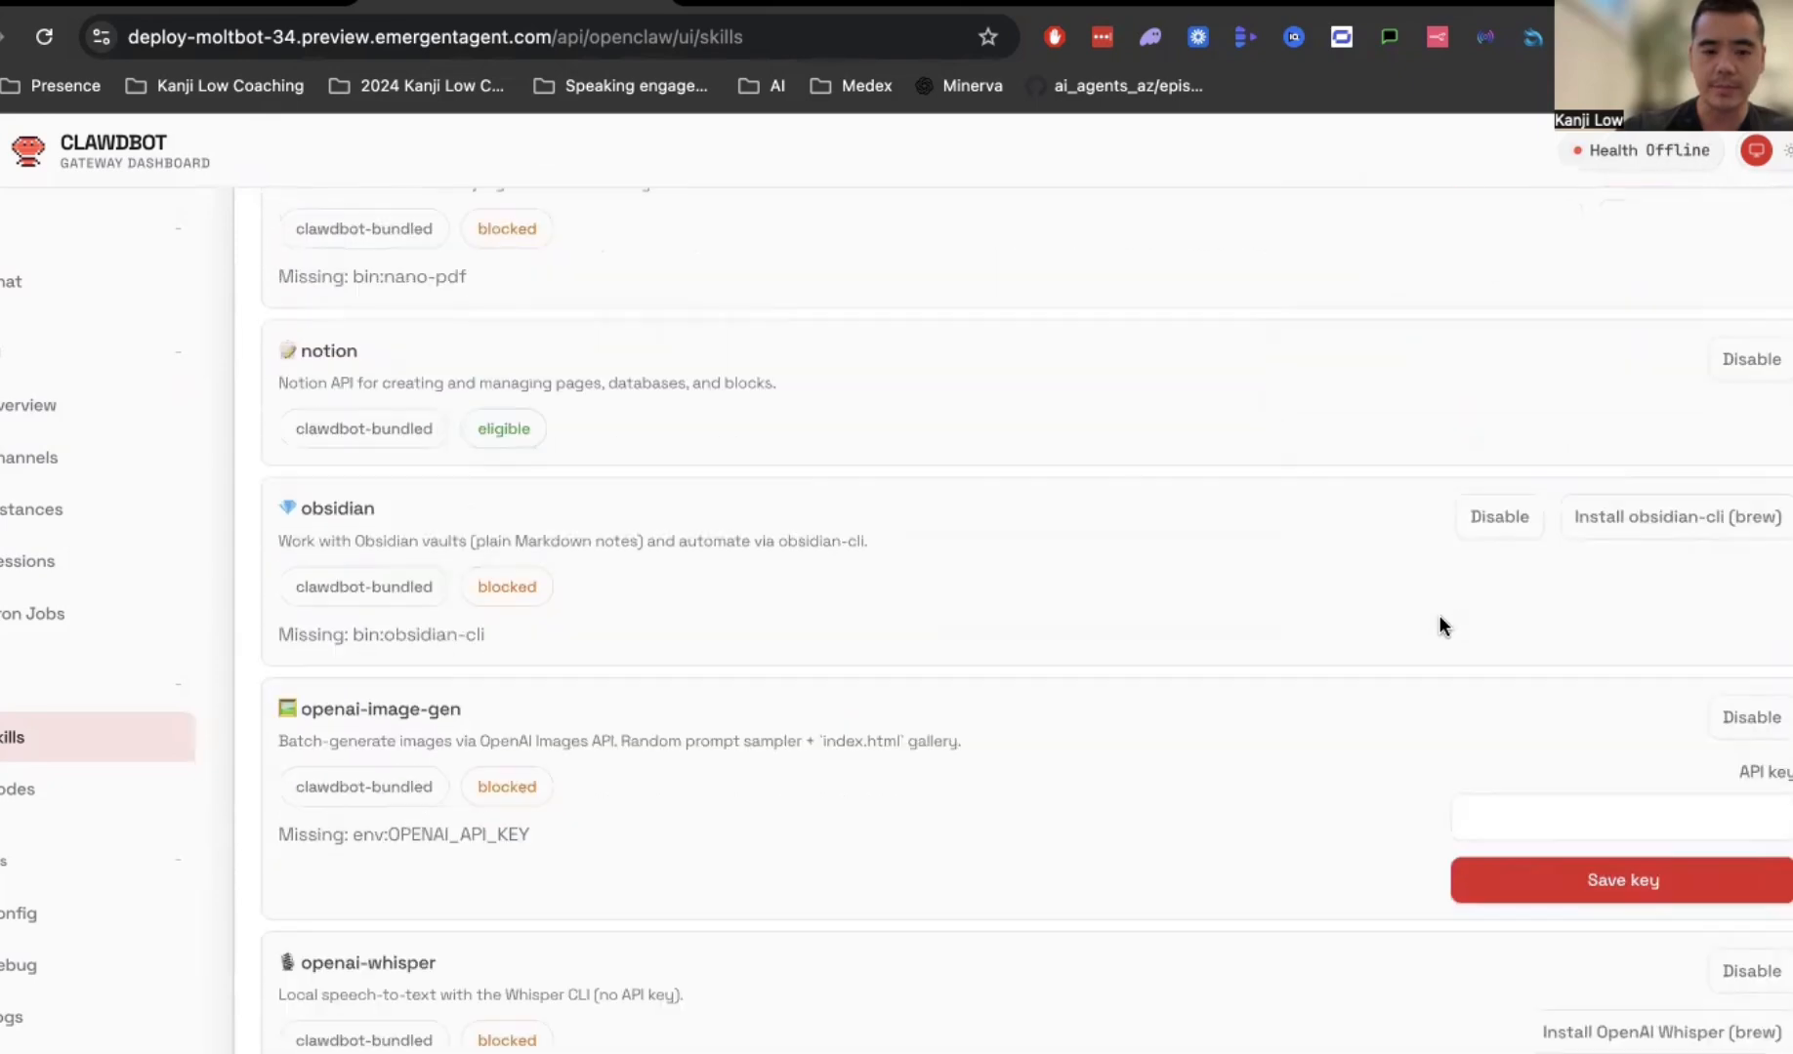
scroll(1296, 730, "down", 10)
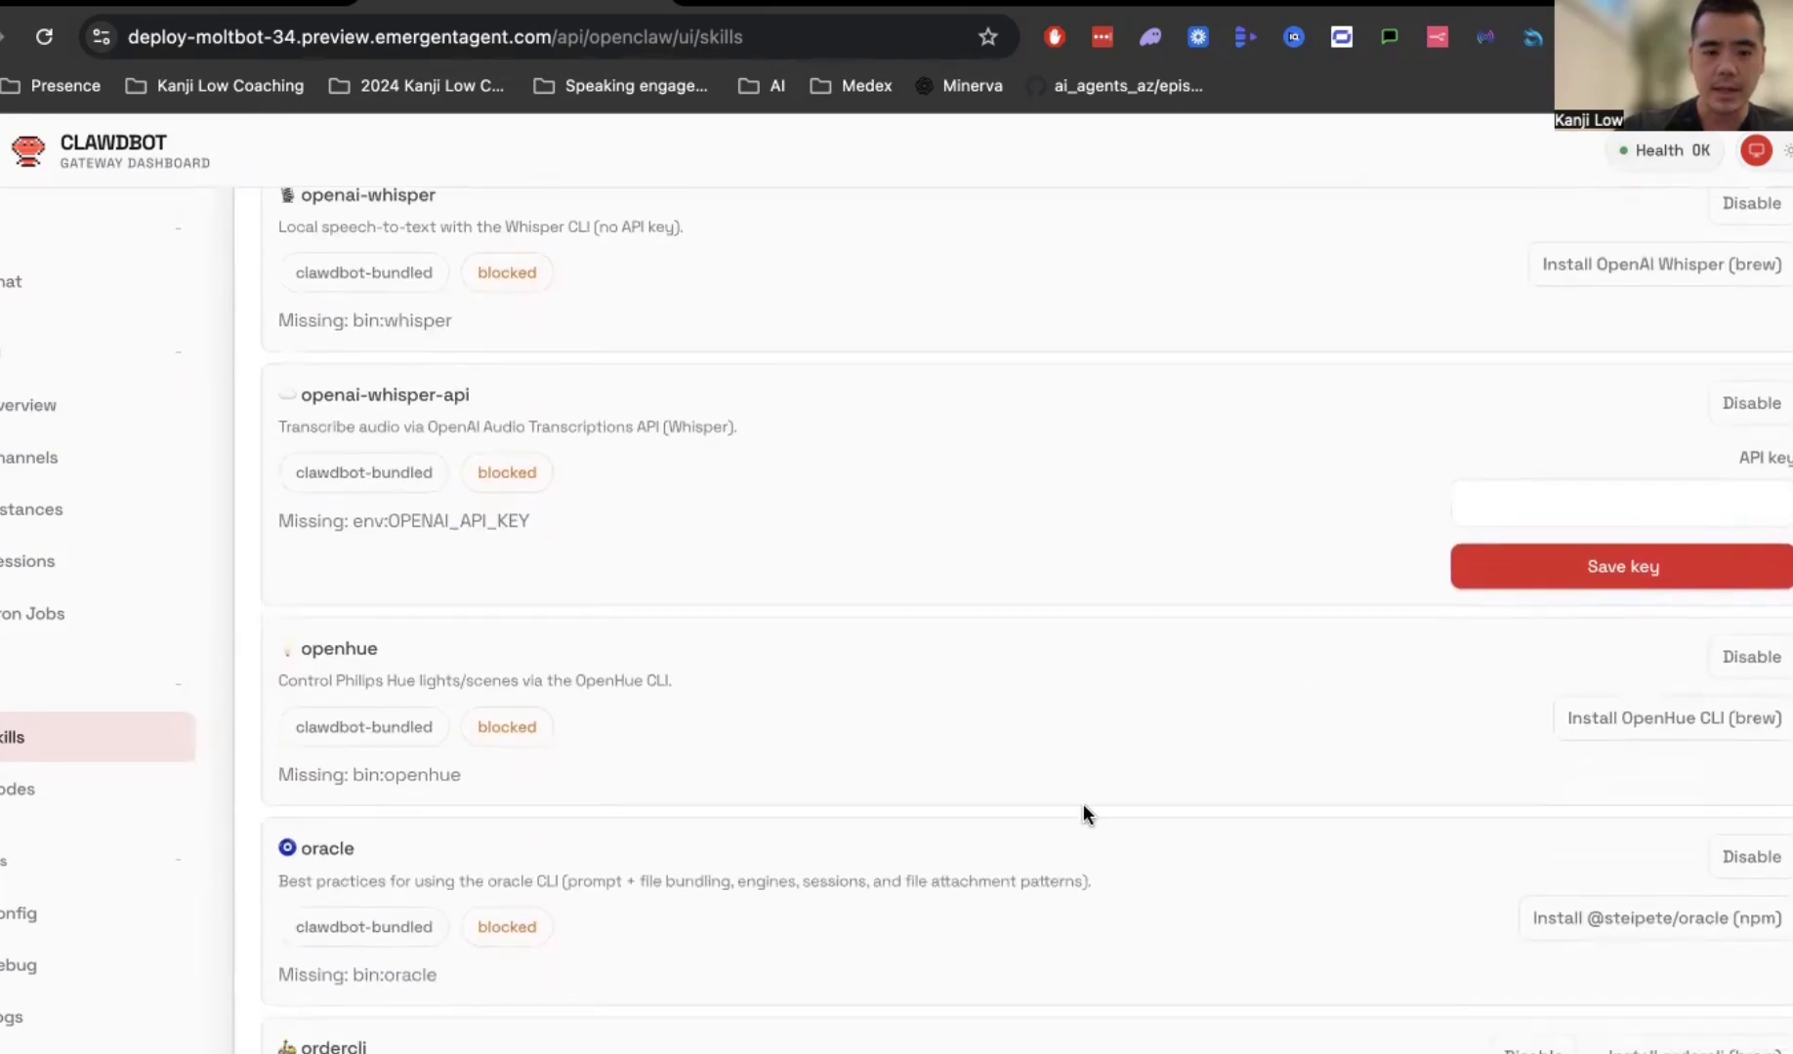
scroll(870, 889, "down", 10)
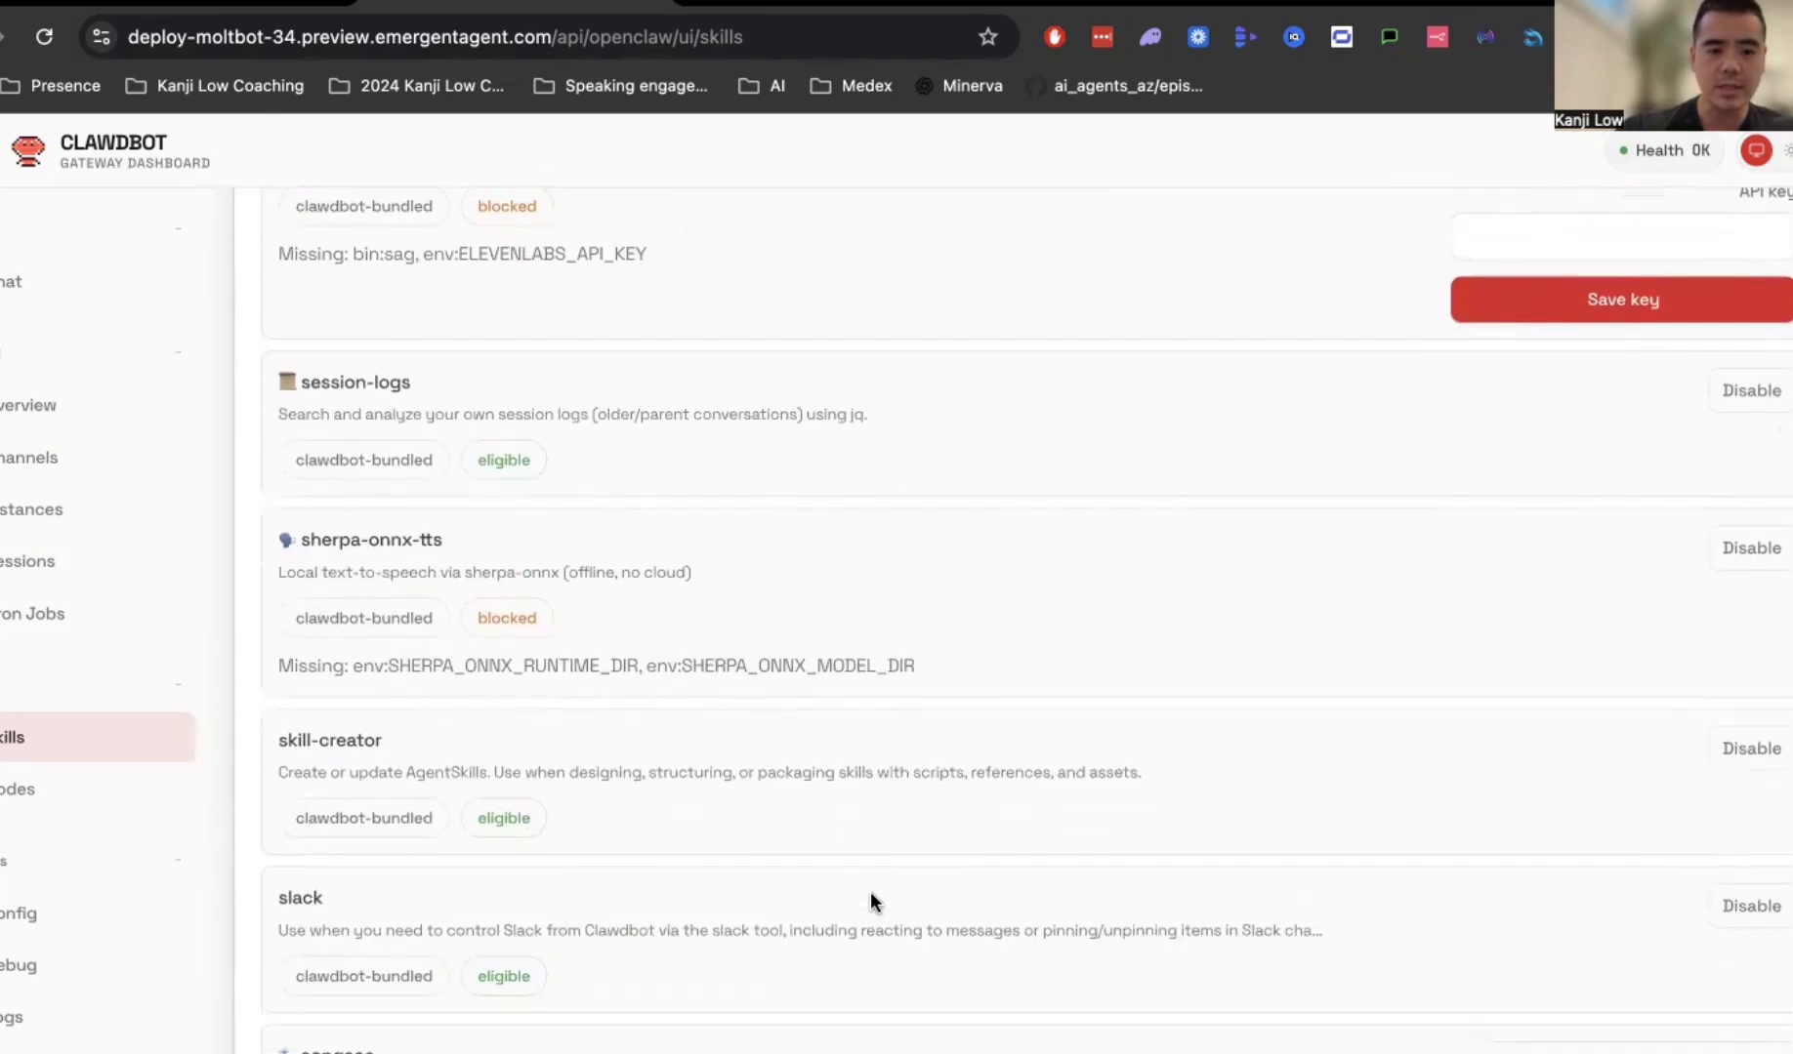
scroll(517, 719, "down", 4)
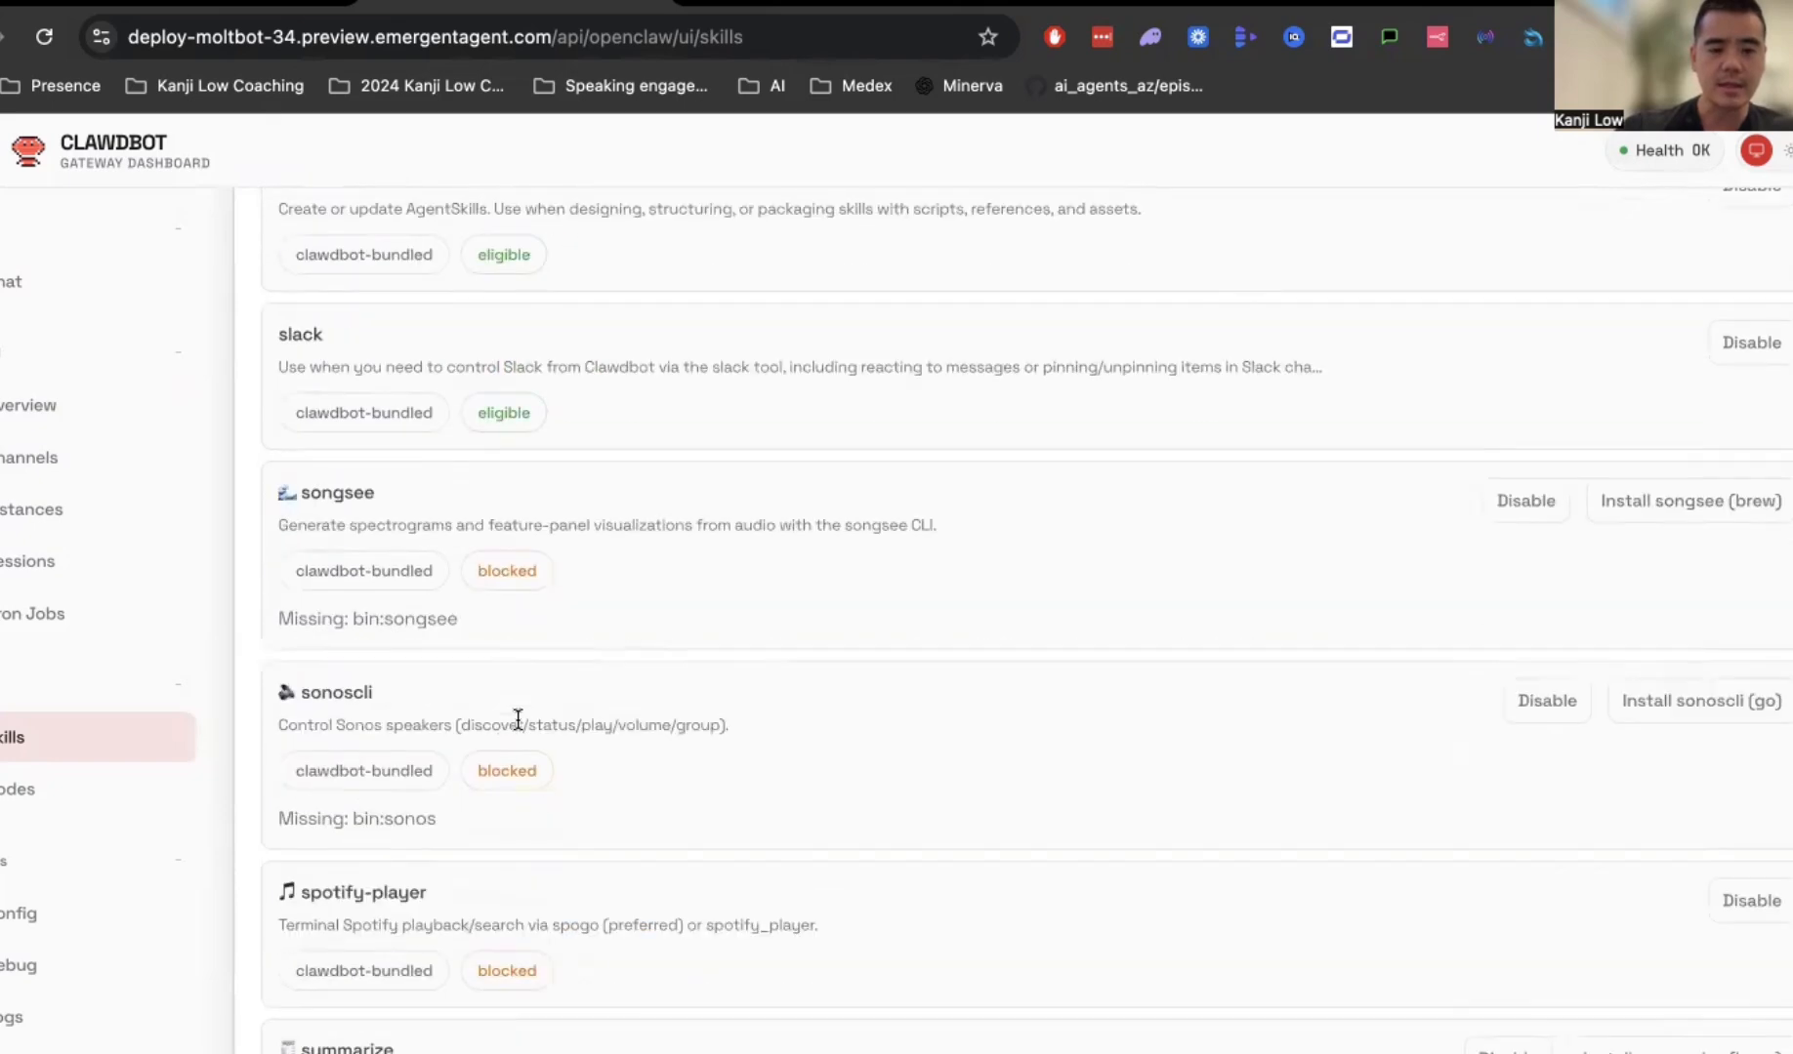
Examine the exec approvals, exec node binding, devices and nodes settings on the Nodes page.
left_click(49, 788)
scroll(561, 593, "down", 5)
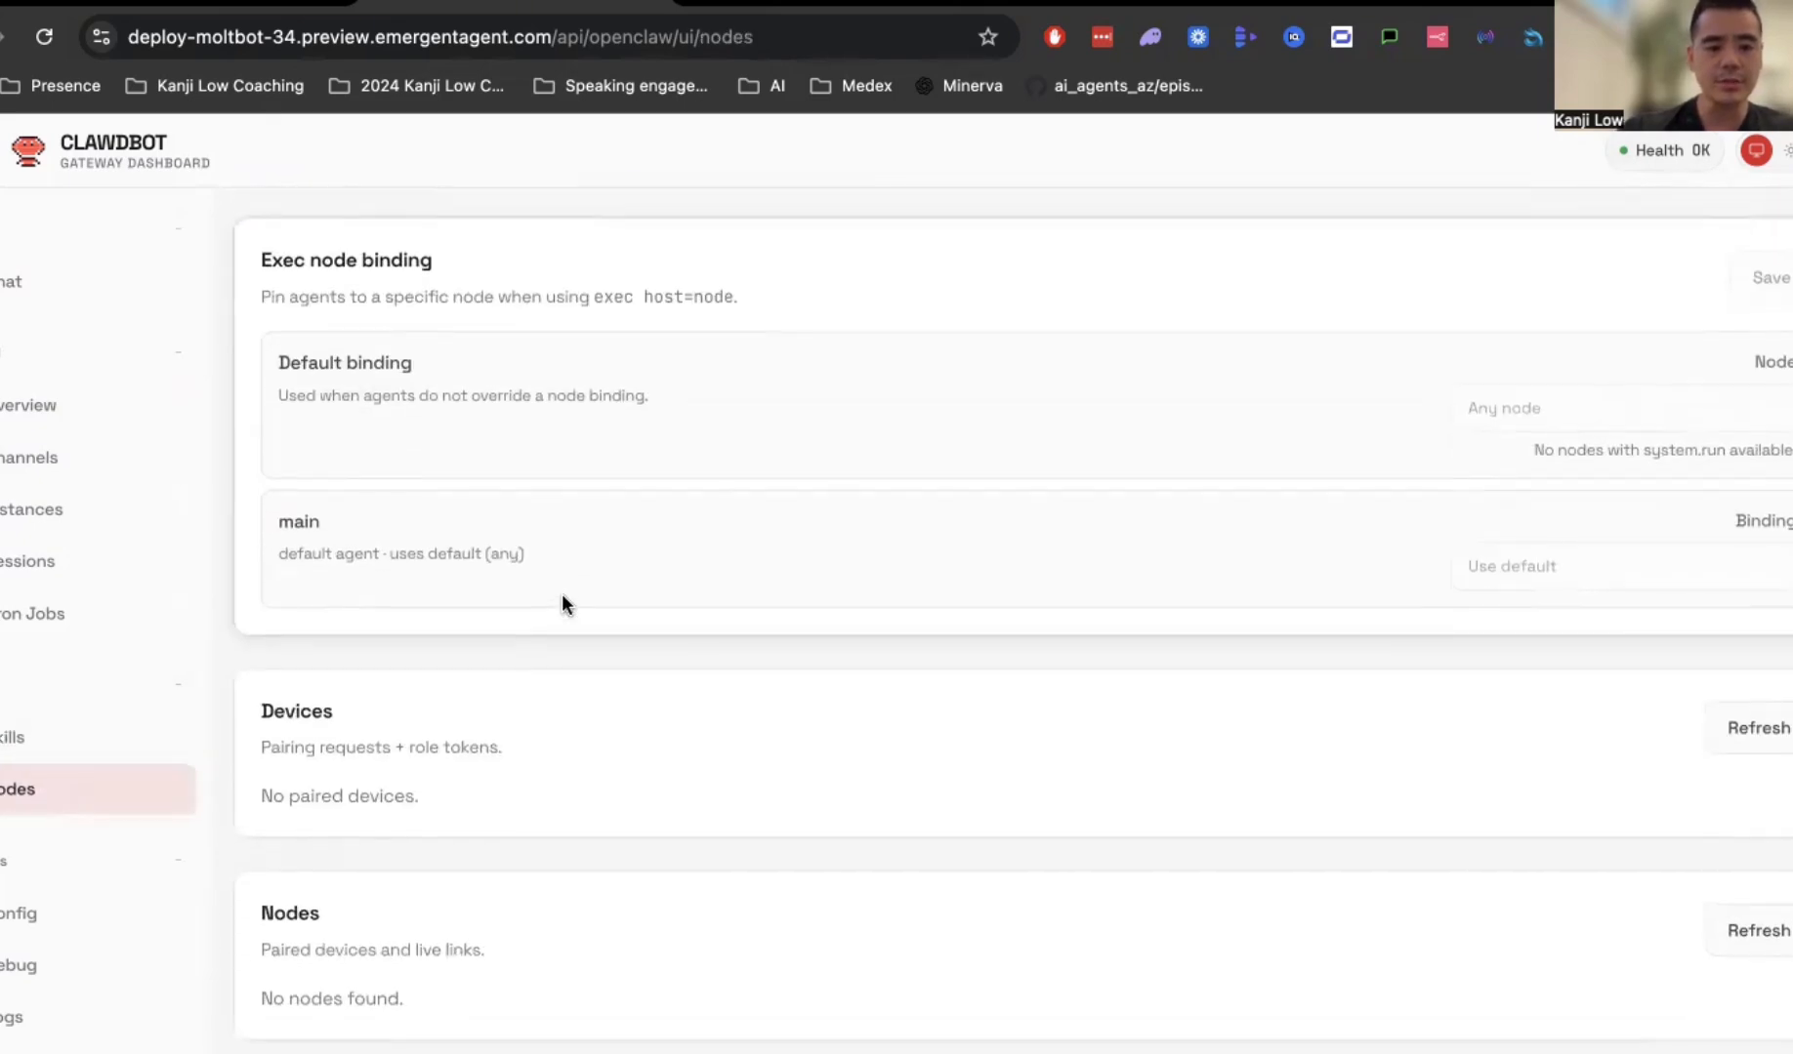
scroll(562, 593, "up", 9)
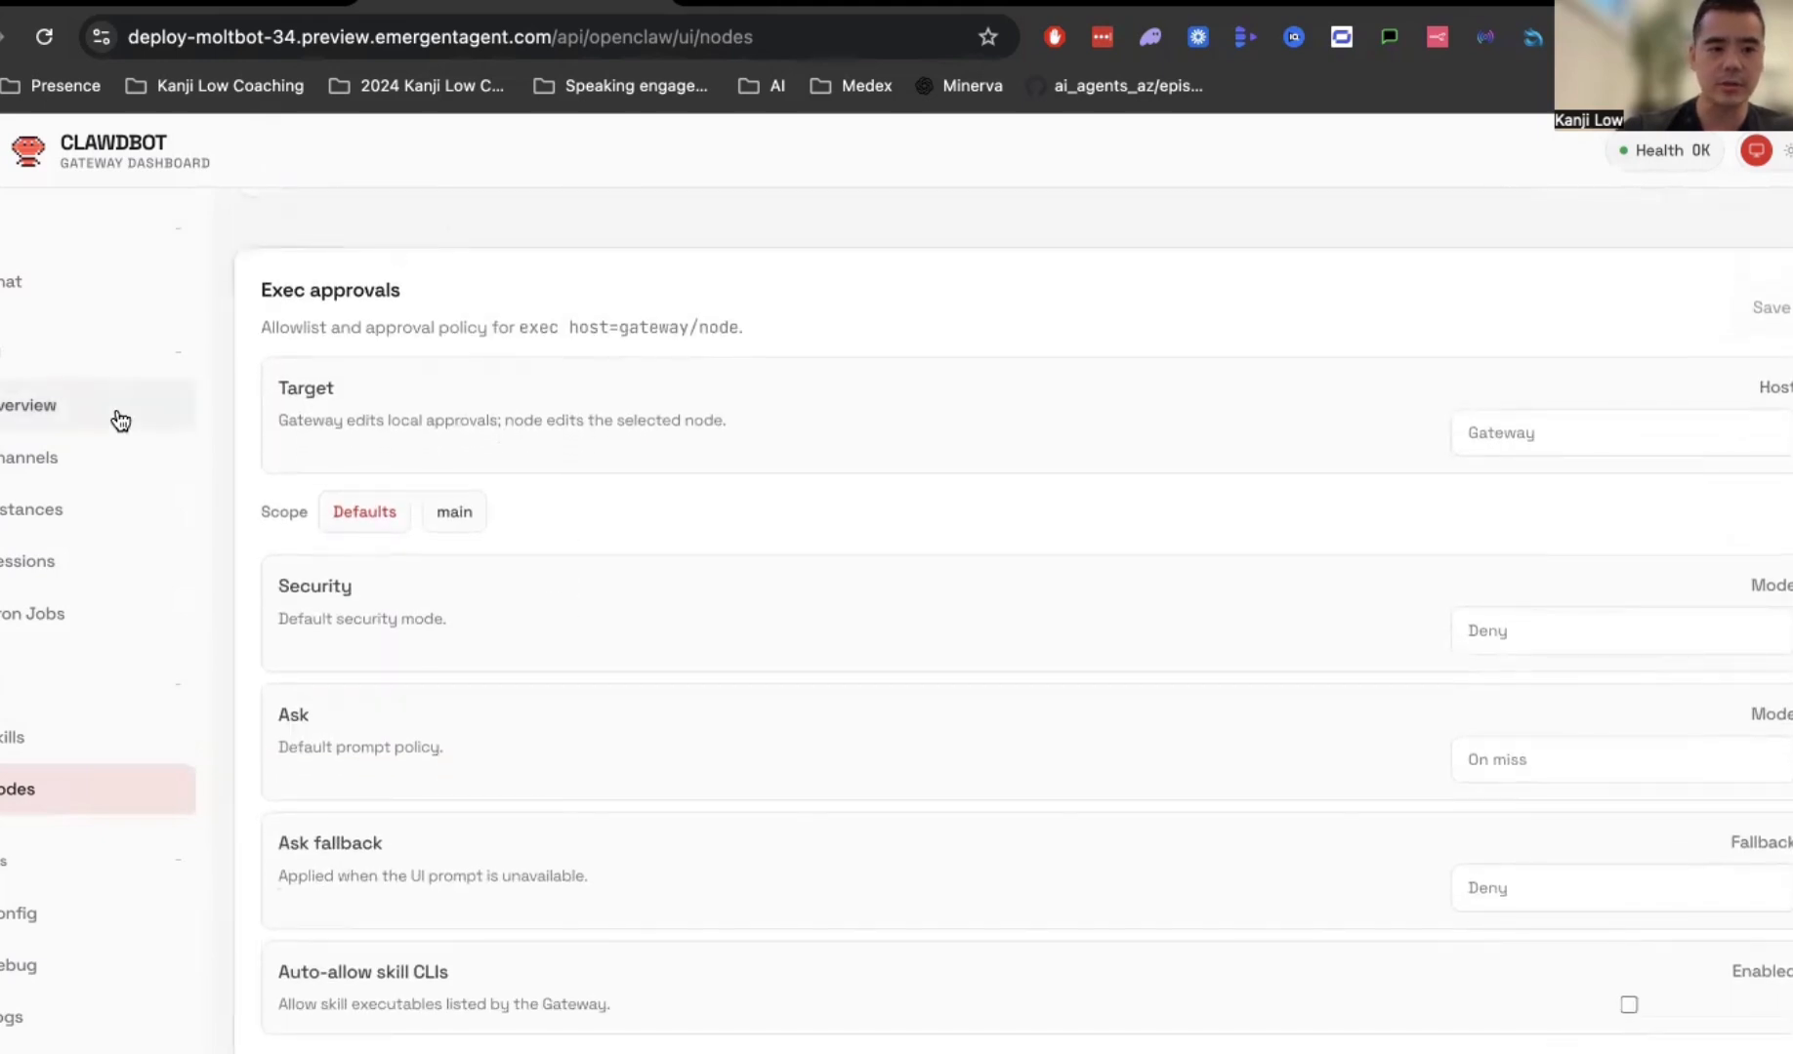
Send the gateway chat message "create me a email campaign for marketing agencies looking to scale via influencers and KOLs".
left_click(44, 296)
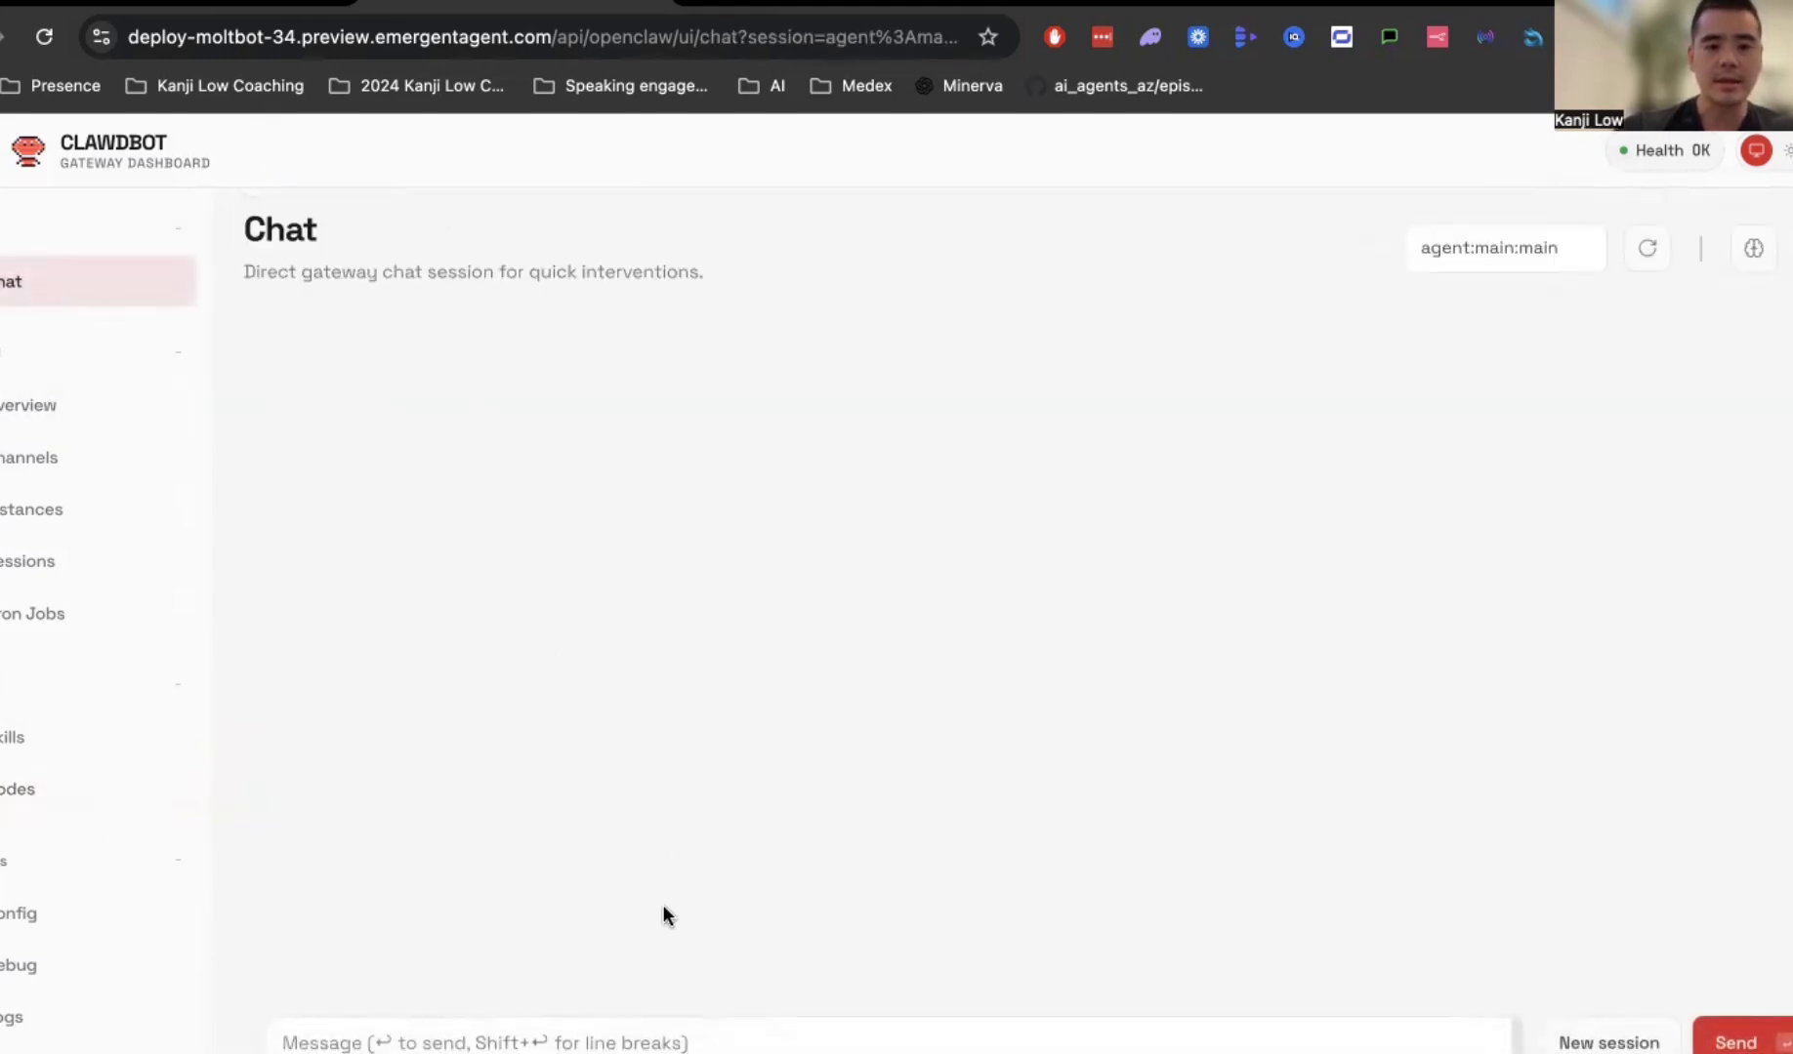
left_click(627, 1043)
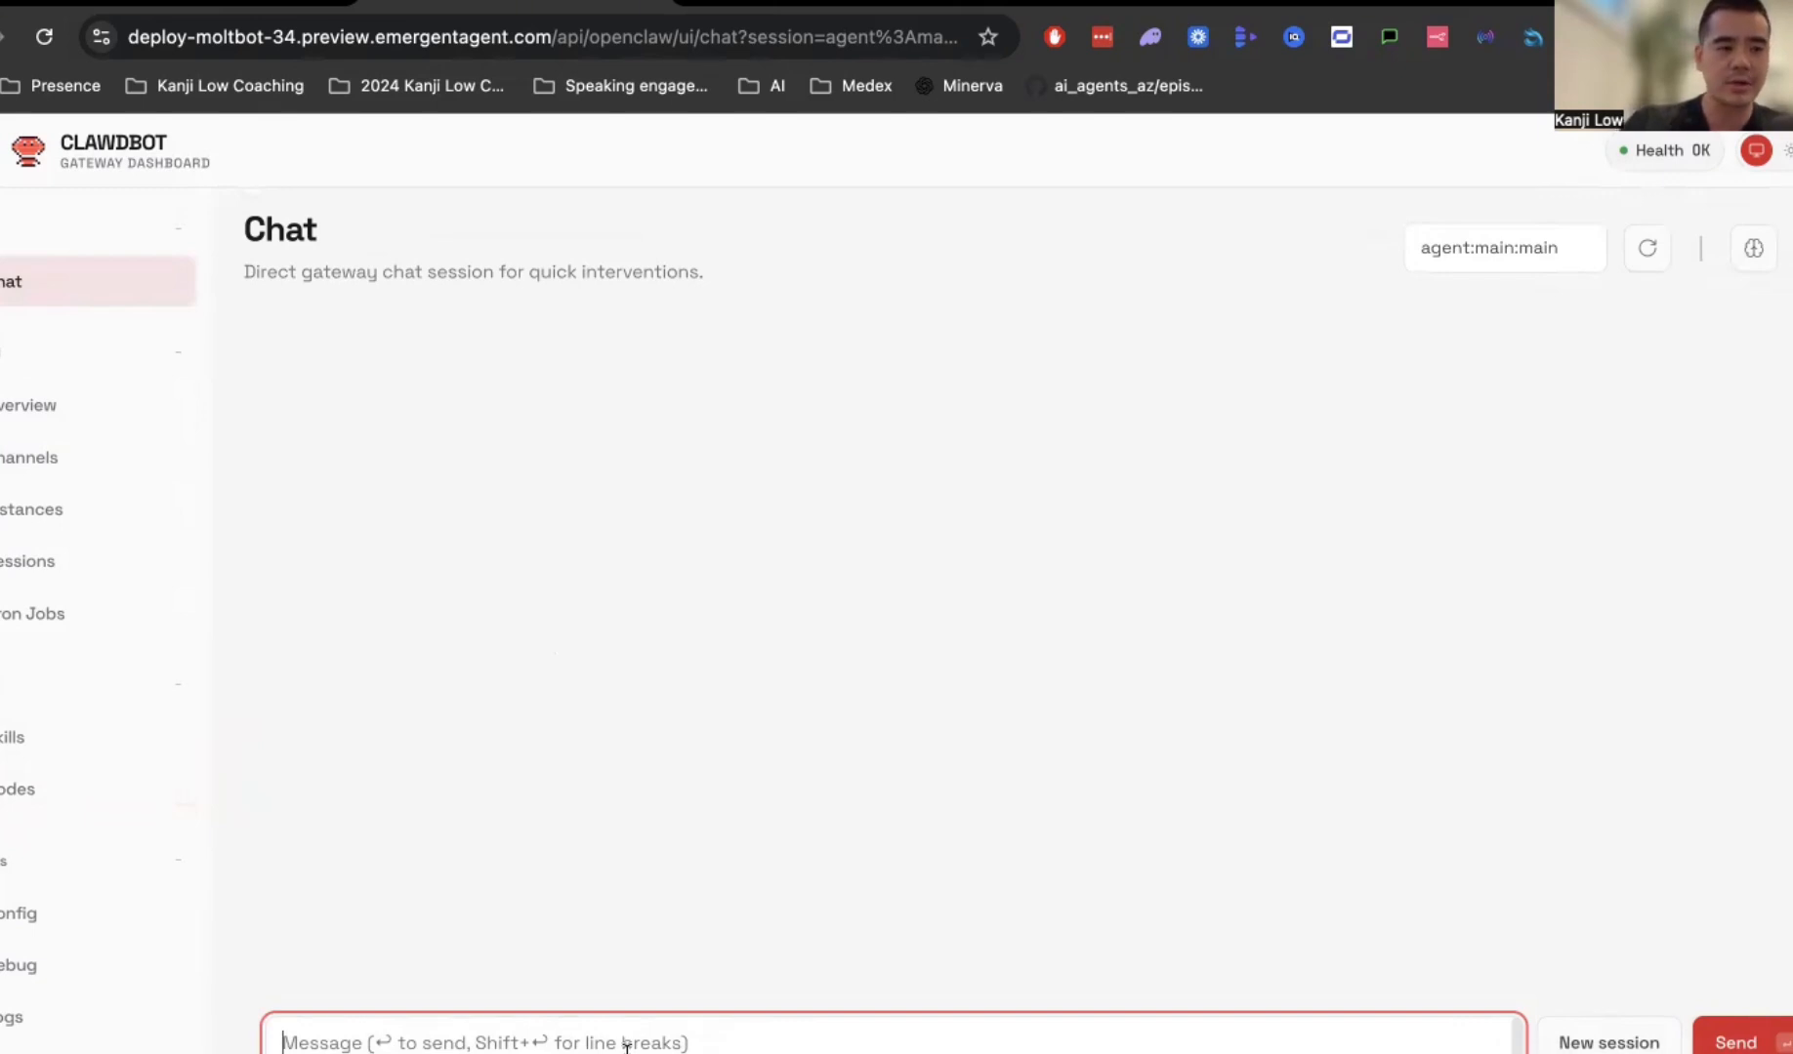
type("create me")
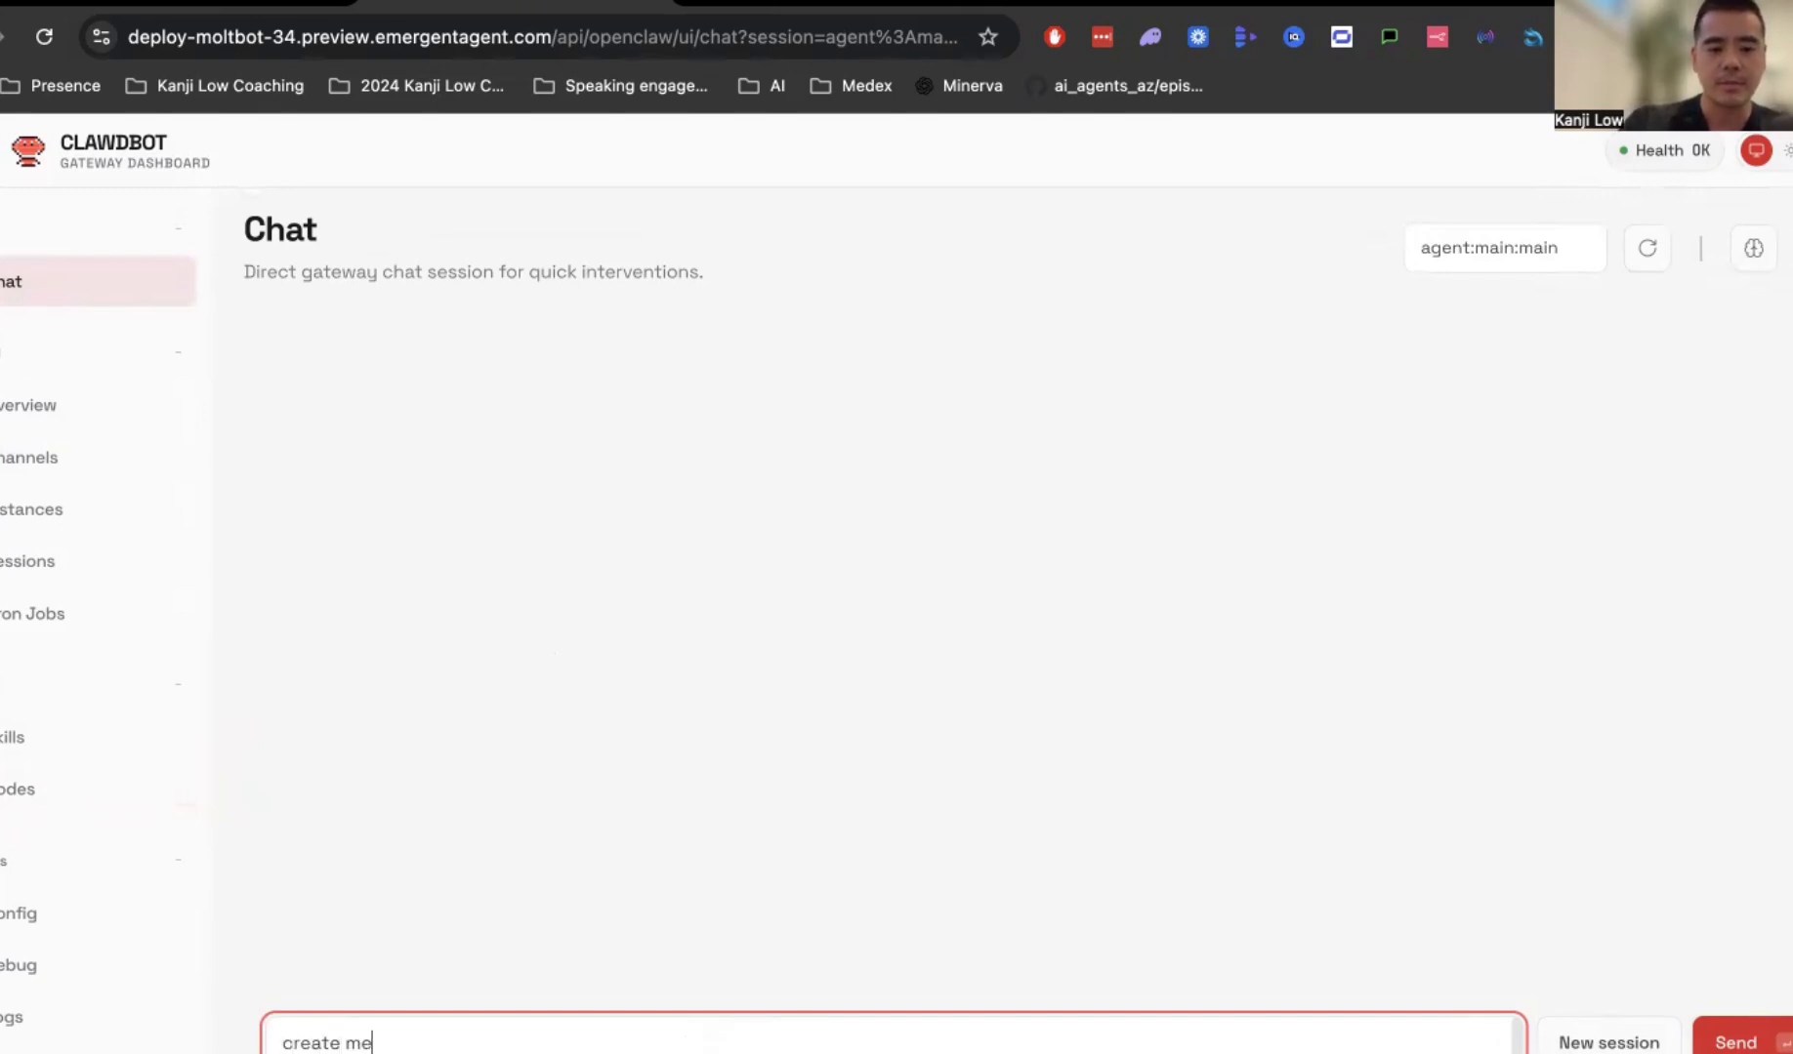
type(" a email campaign for")
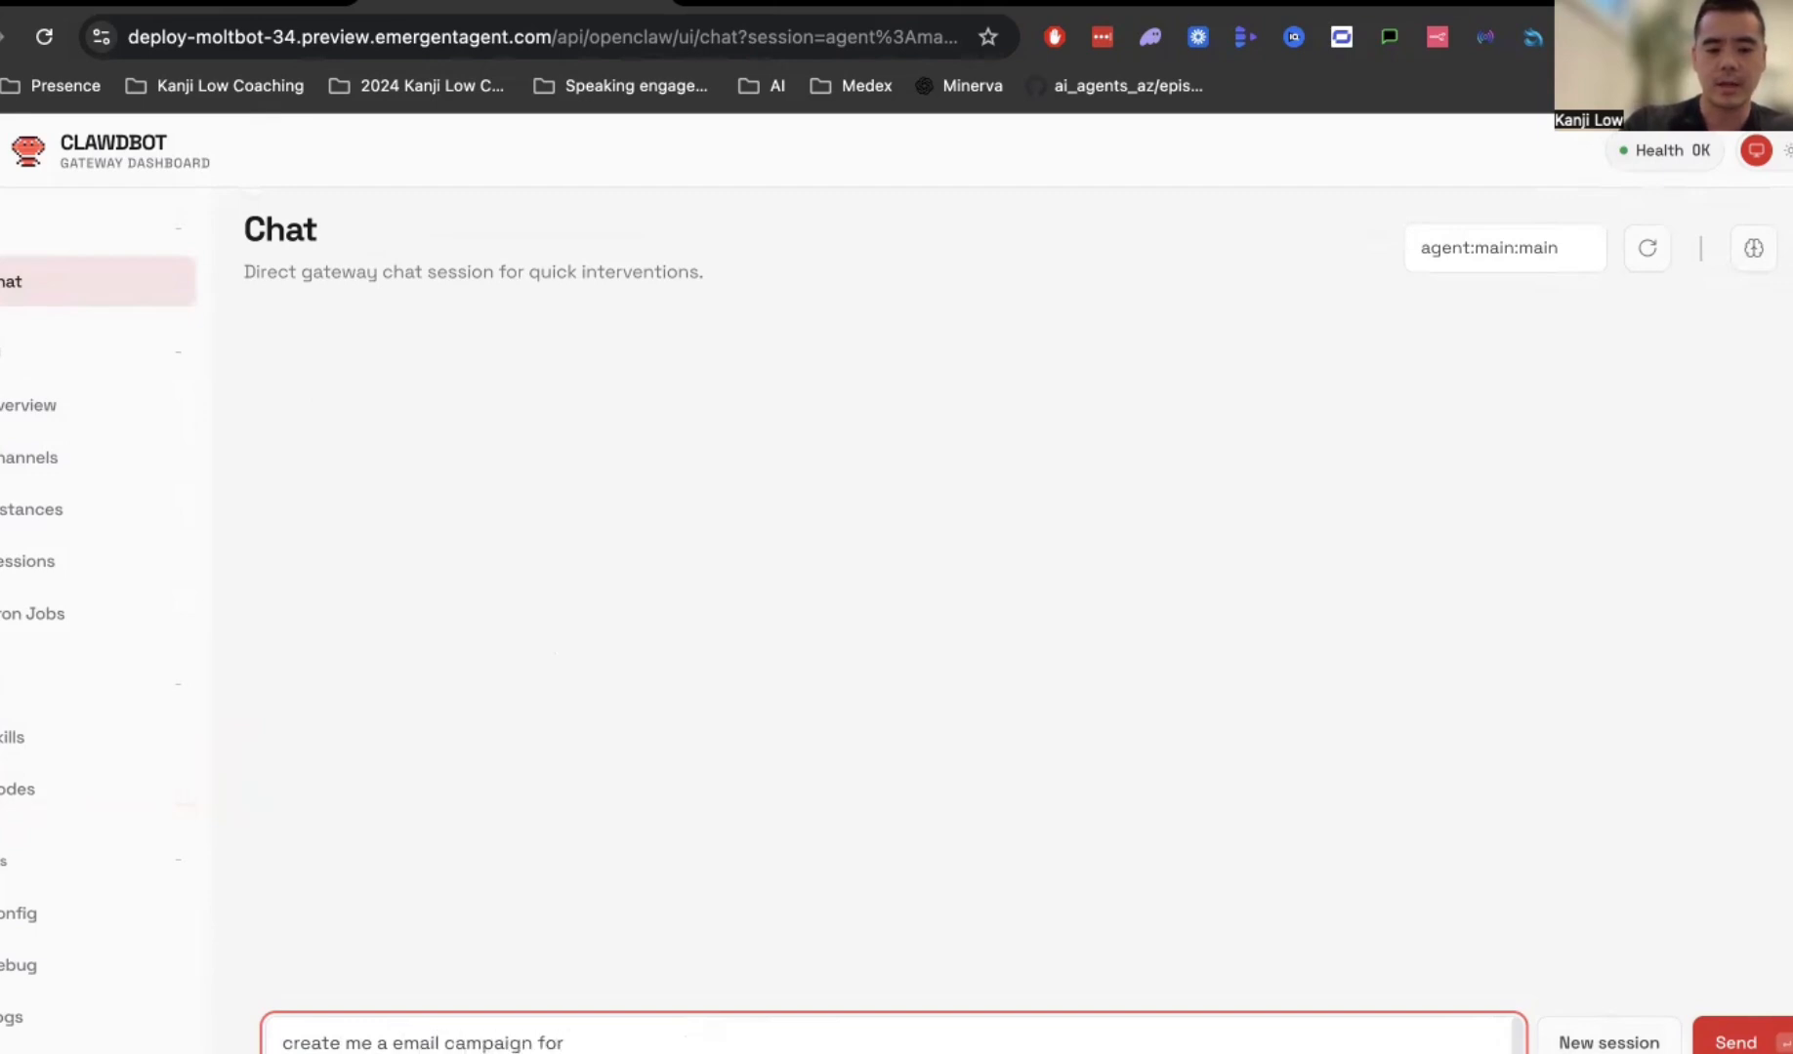
type(" marketing agencie")
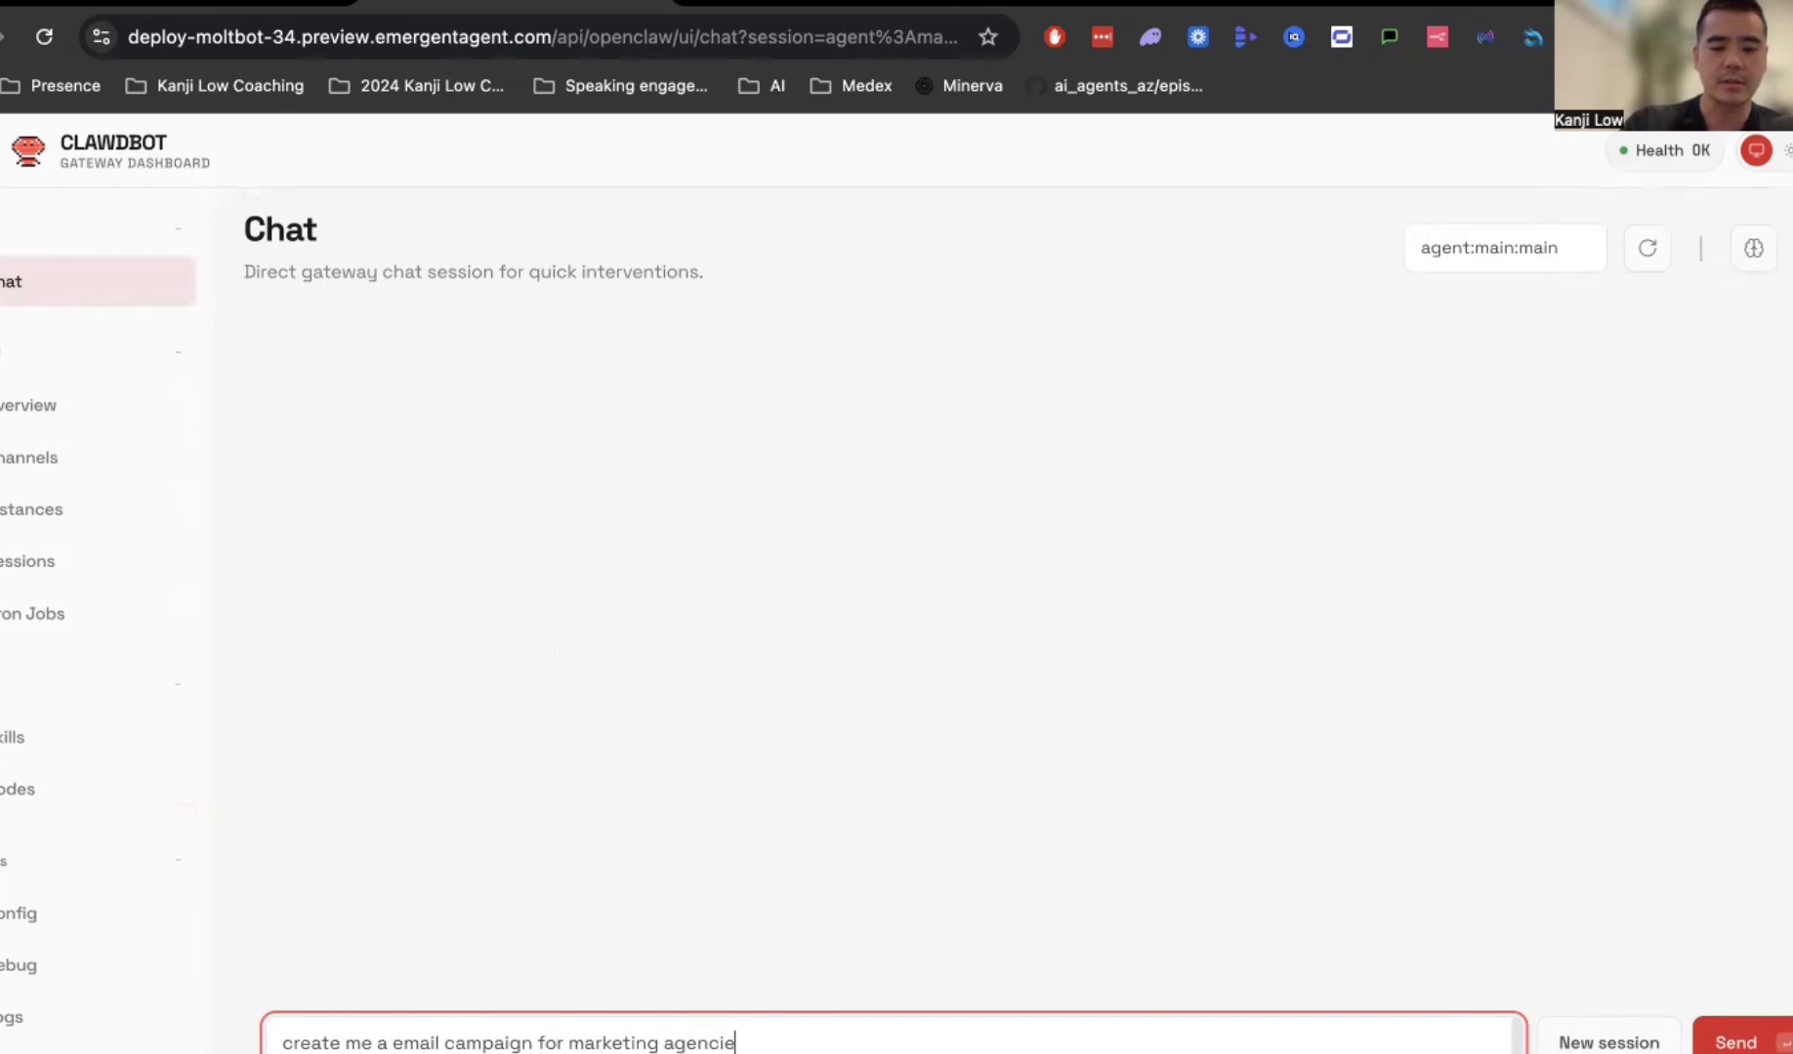
type("s looking to scale via i")
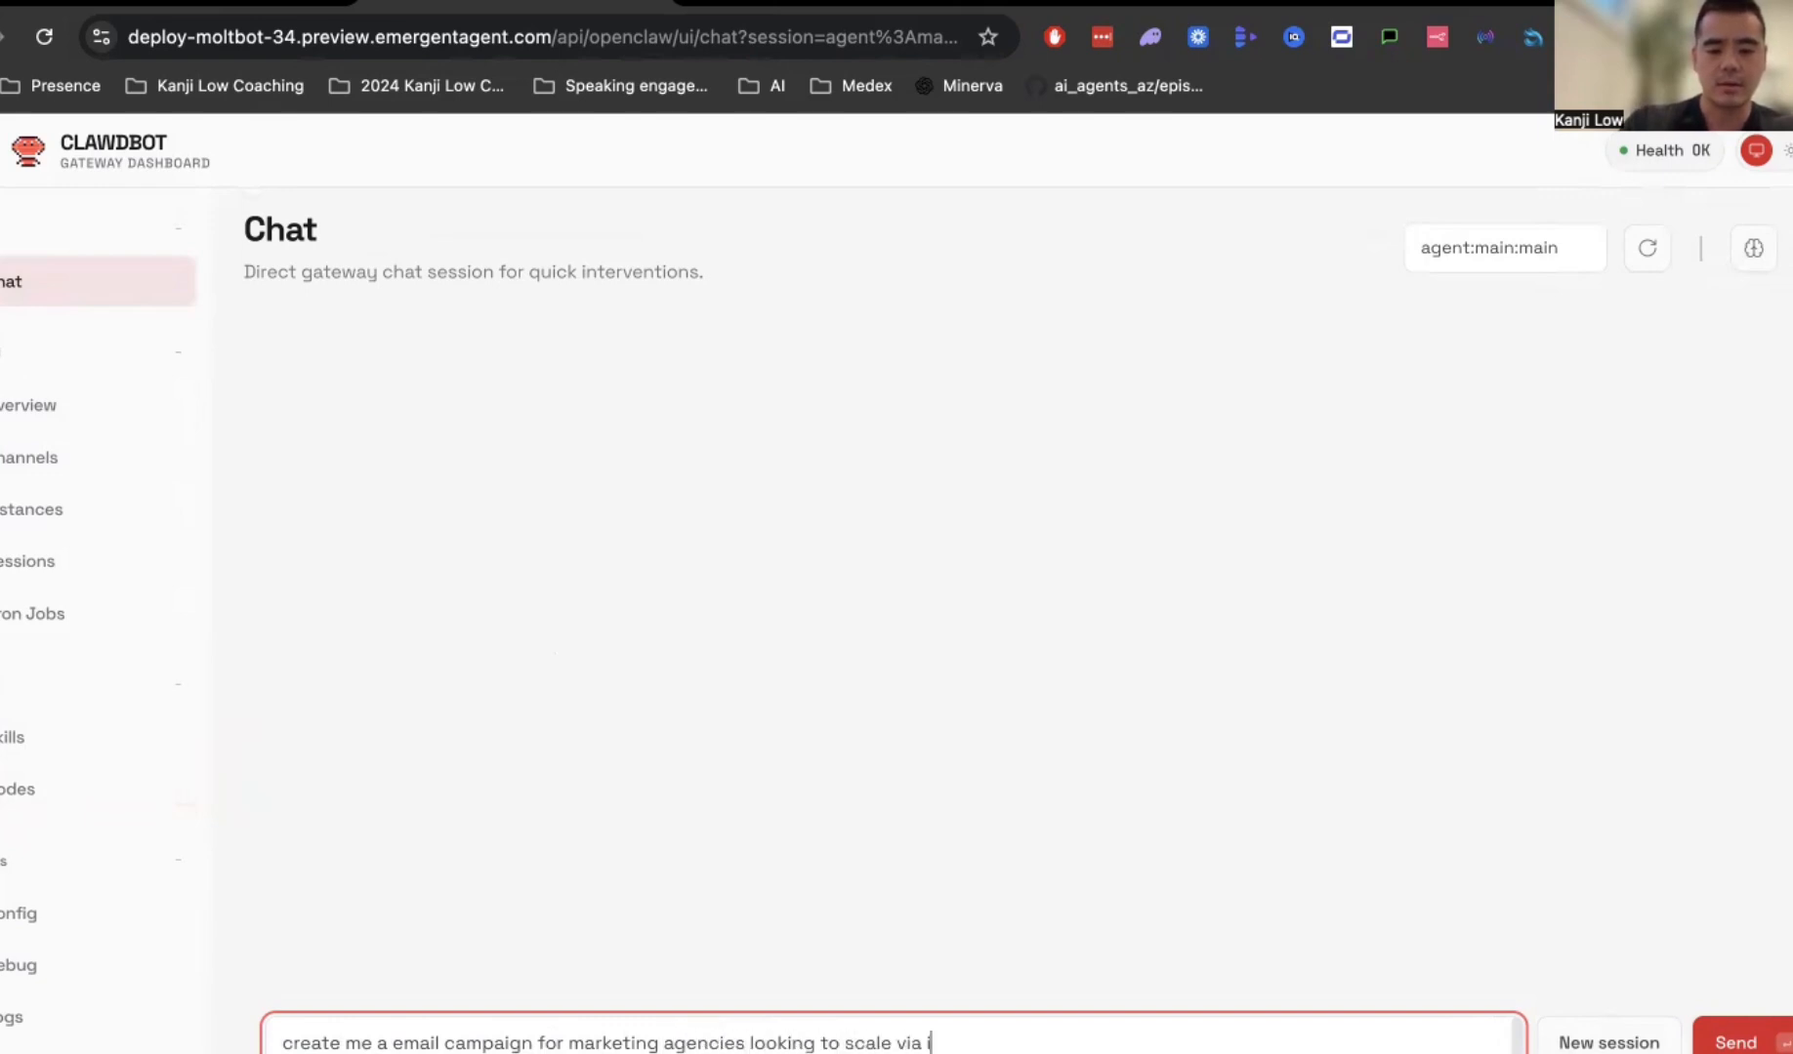
type("nfluencers and")
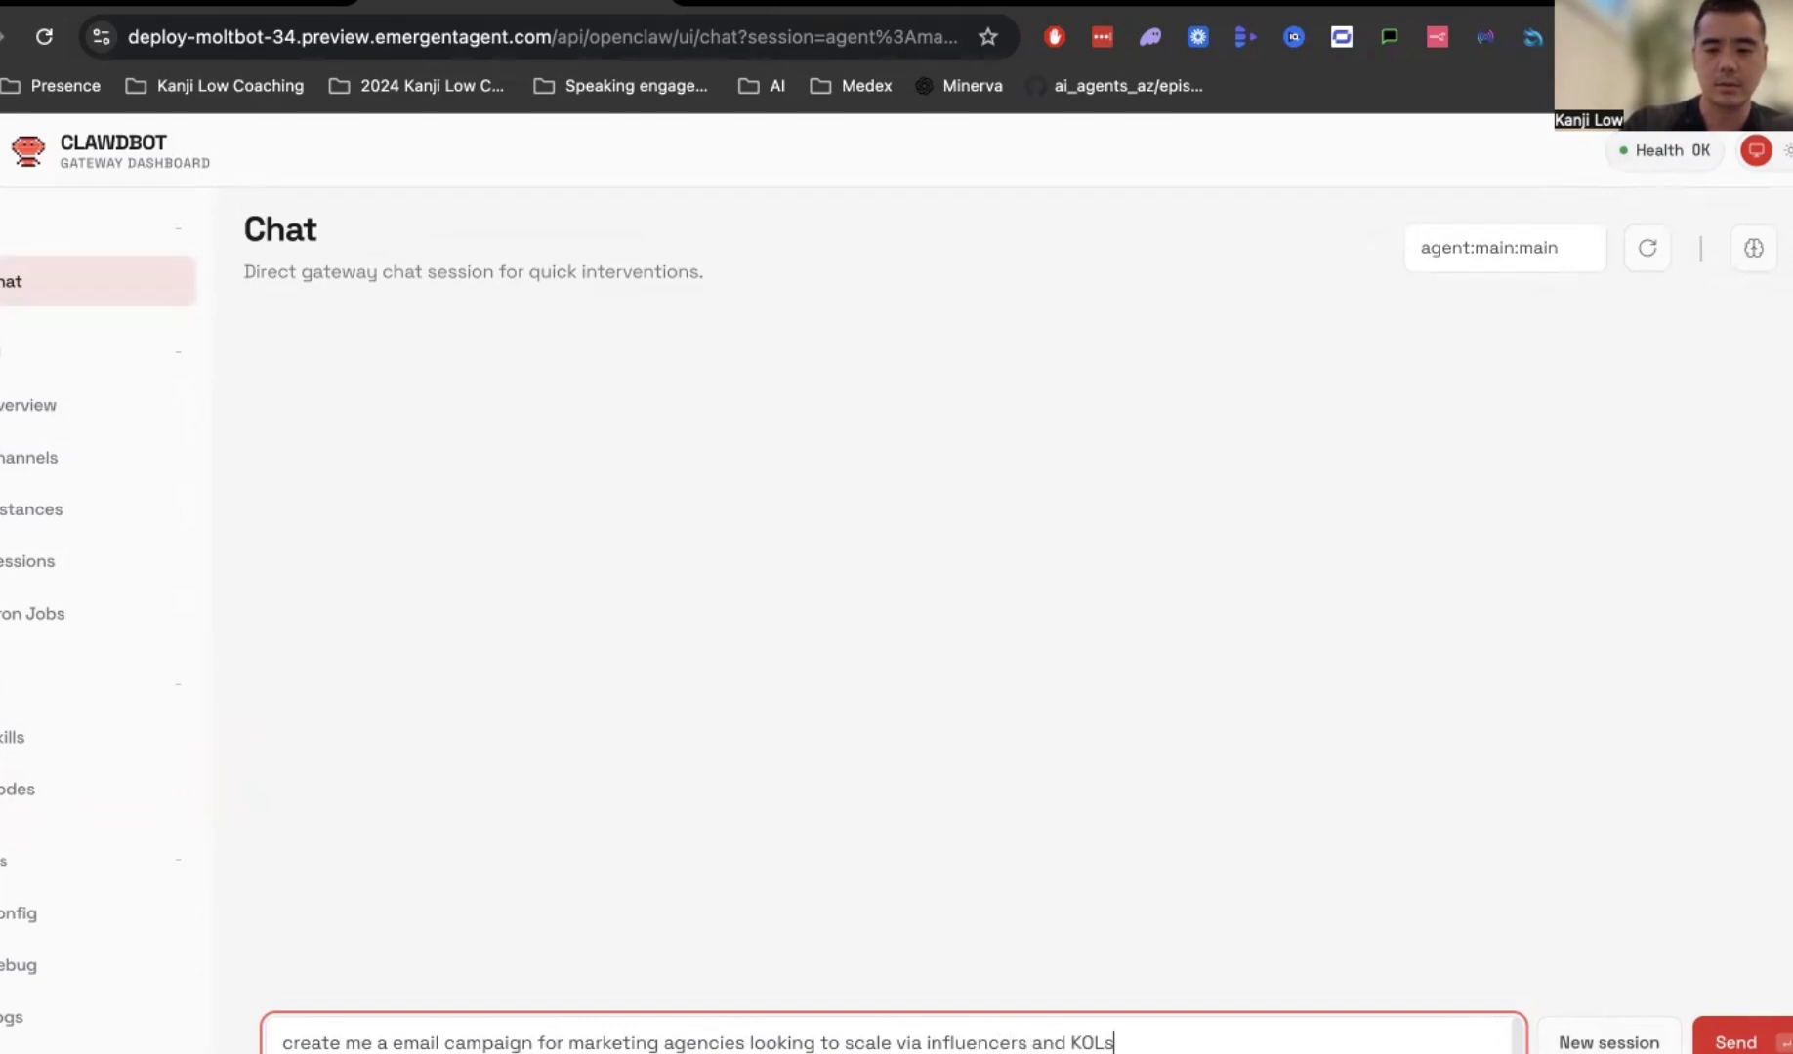
type(" KOLs")
key("Return")
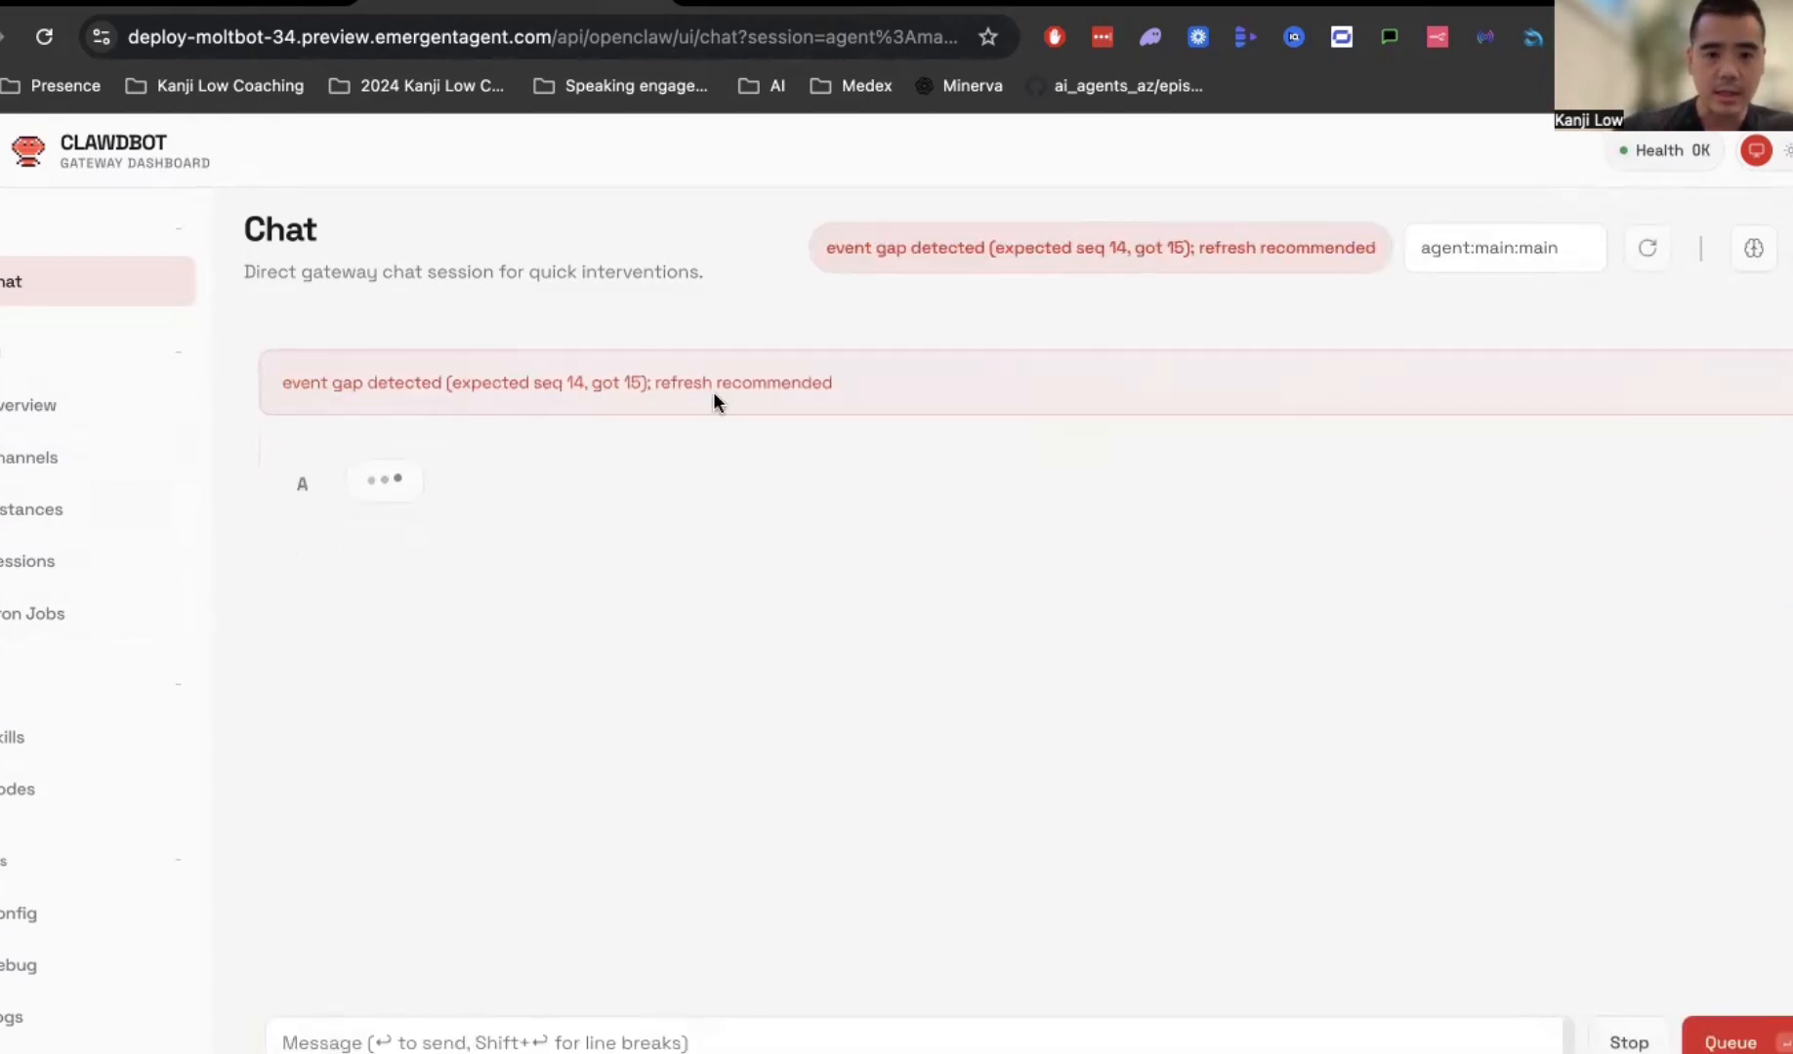
Refresh the chat session by switching to the gateway overview and back to the chat.
left_click_drag(659, 382, 836, 386)
left_click(707, 517)
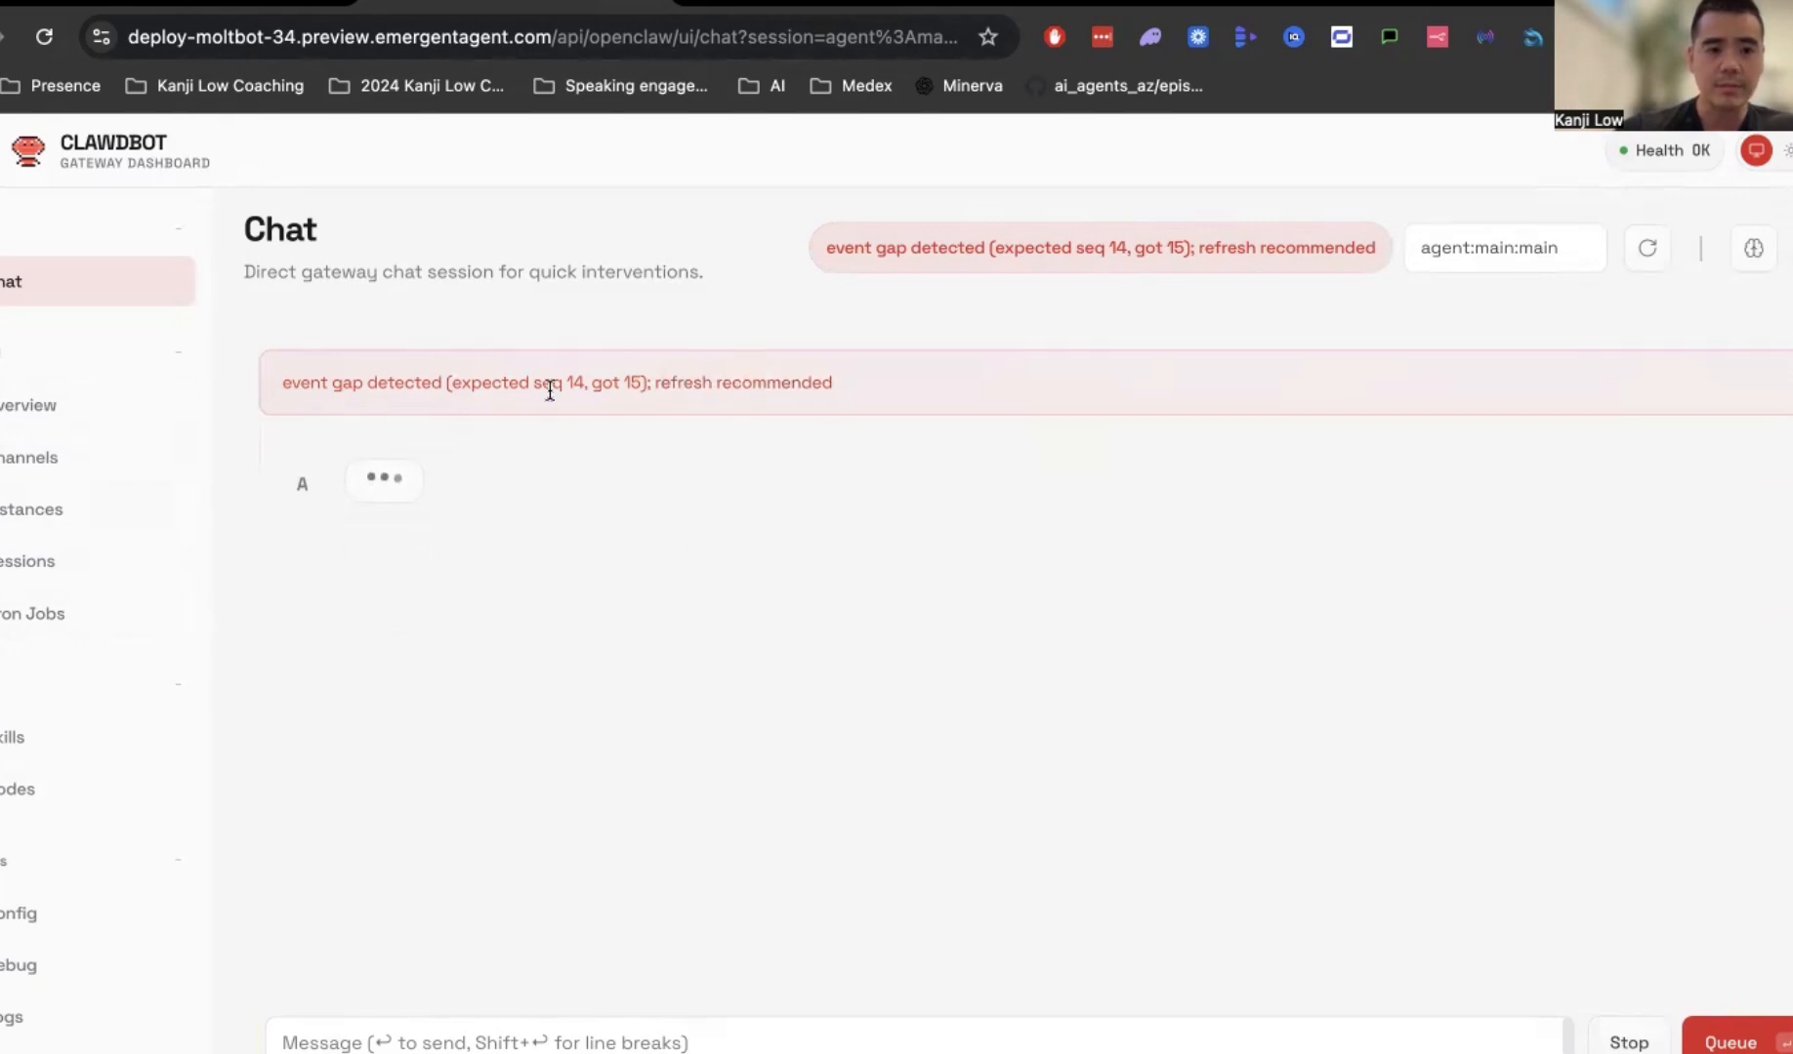
left_click(34, 410)
left_click(39, 281)
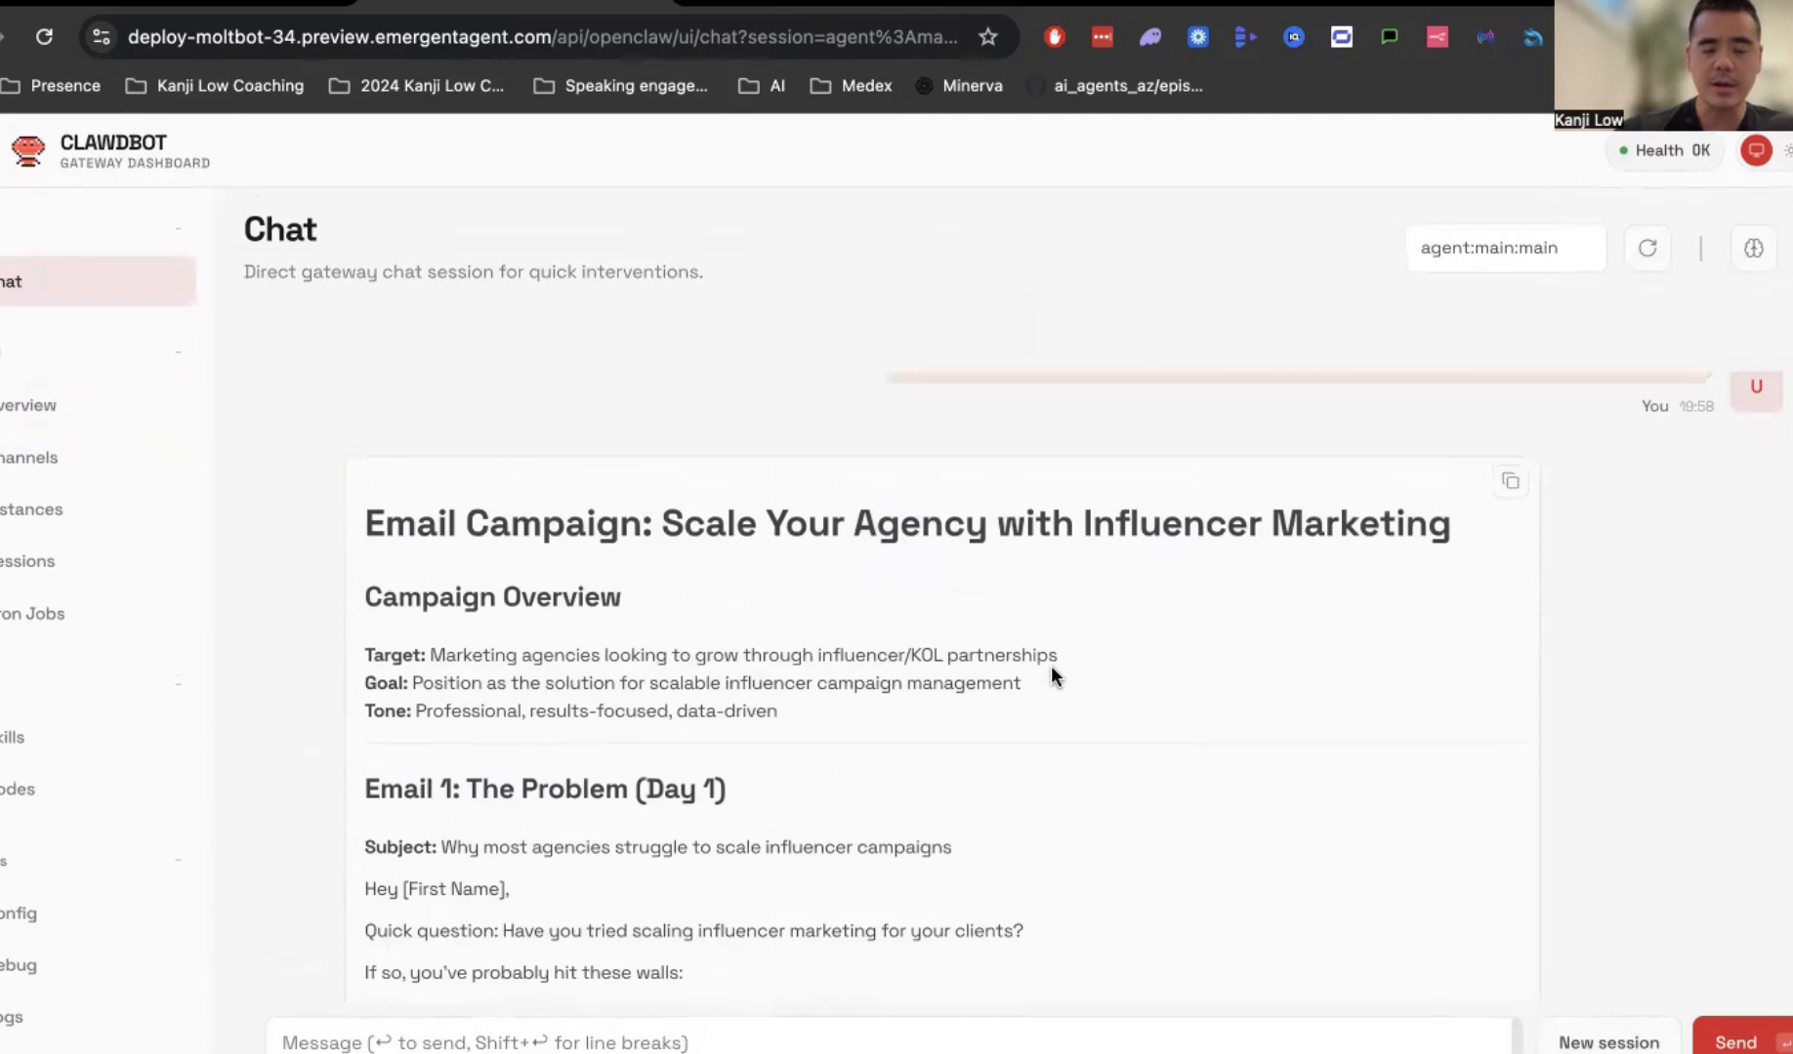
Read through the generated influencer marketing email campaign, from the campaign overview to the closing tips for success.
scroll(860, 623, "down", 2)
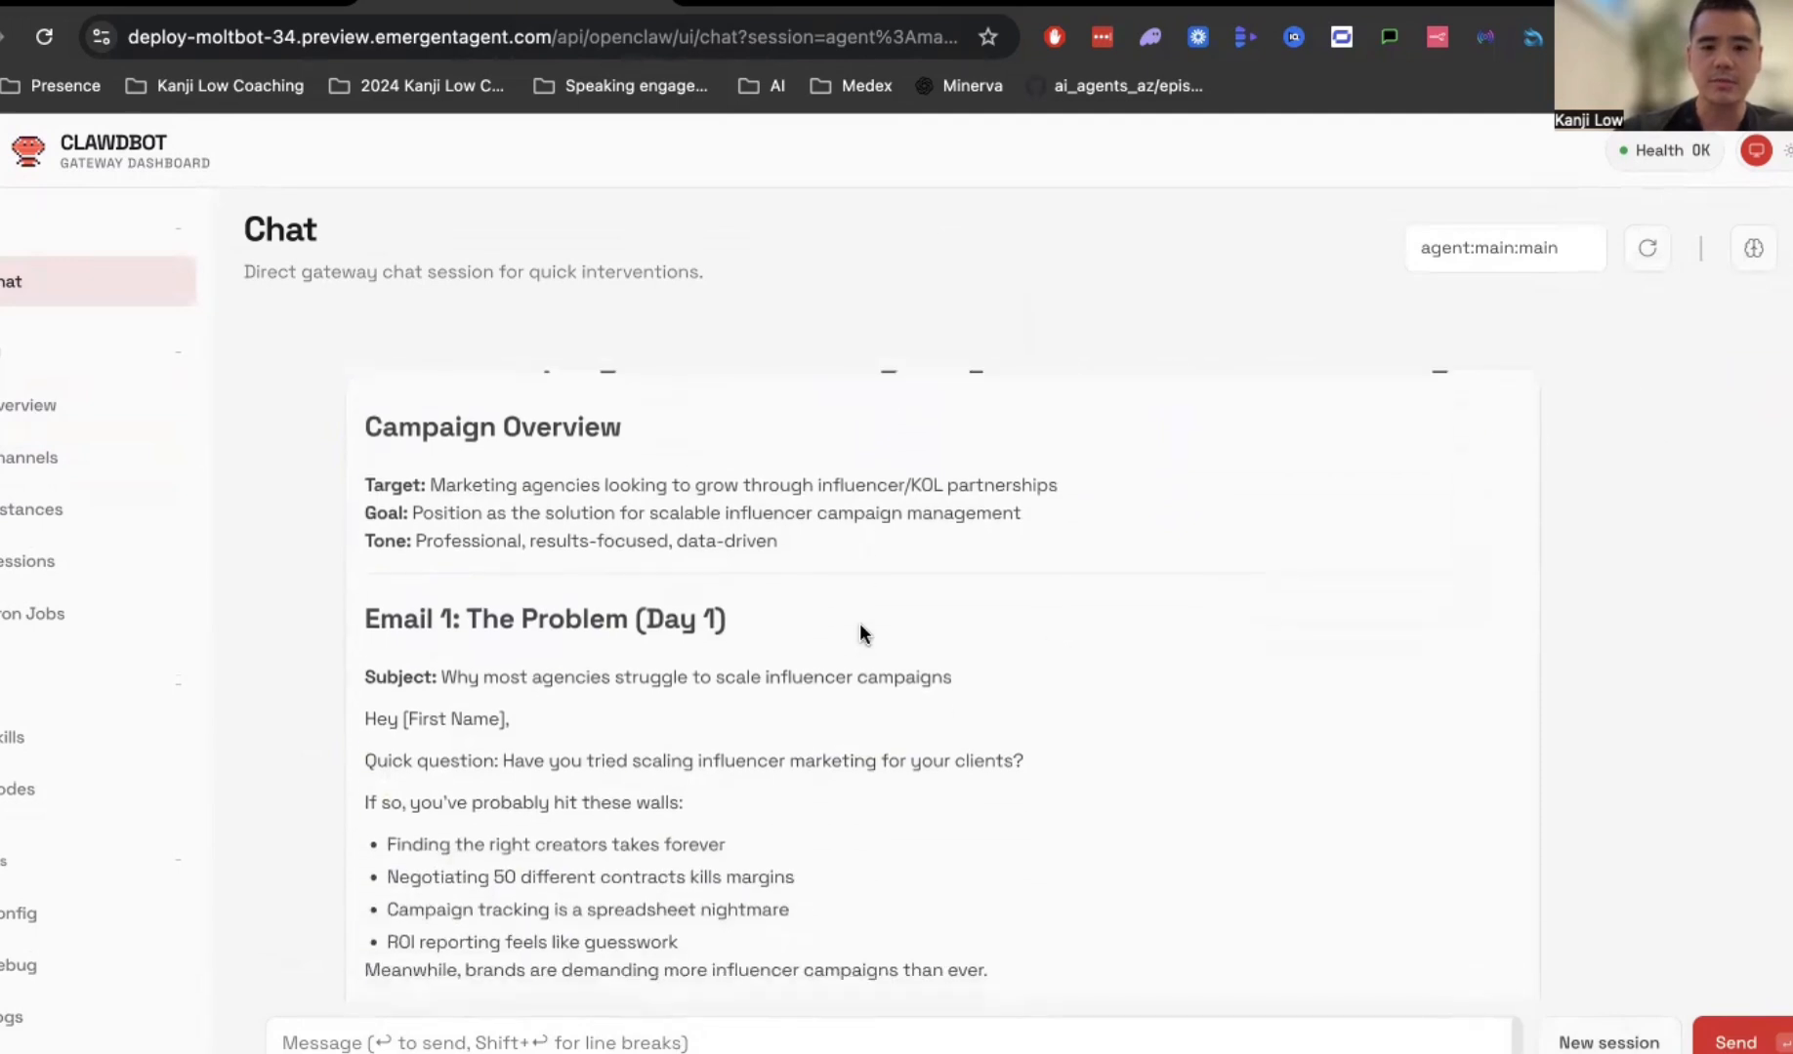
scroll(860, 623, "down", 2)
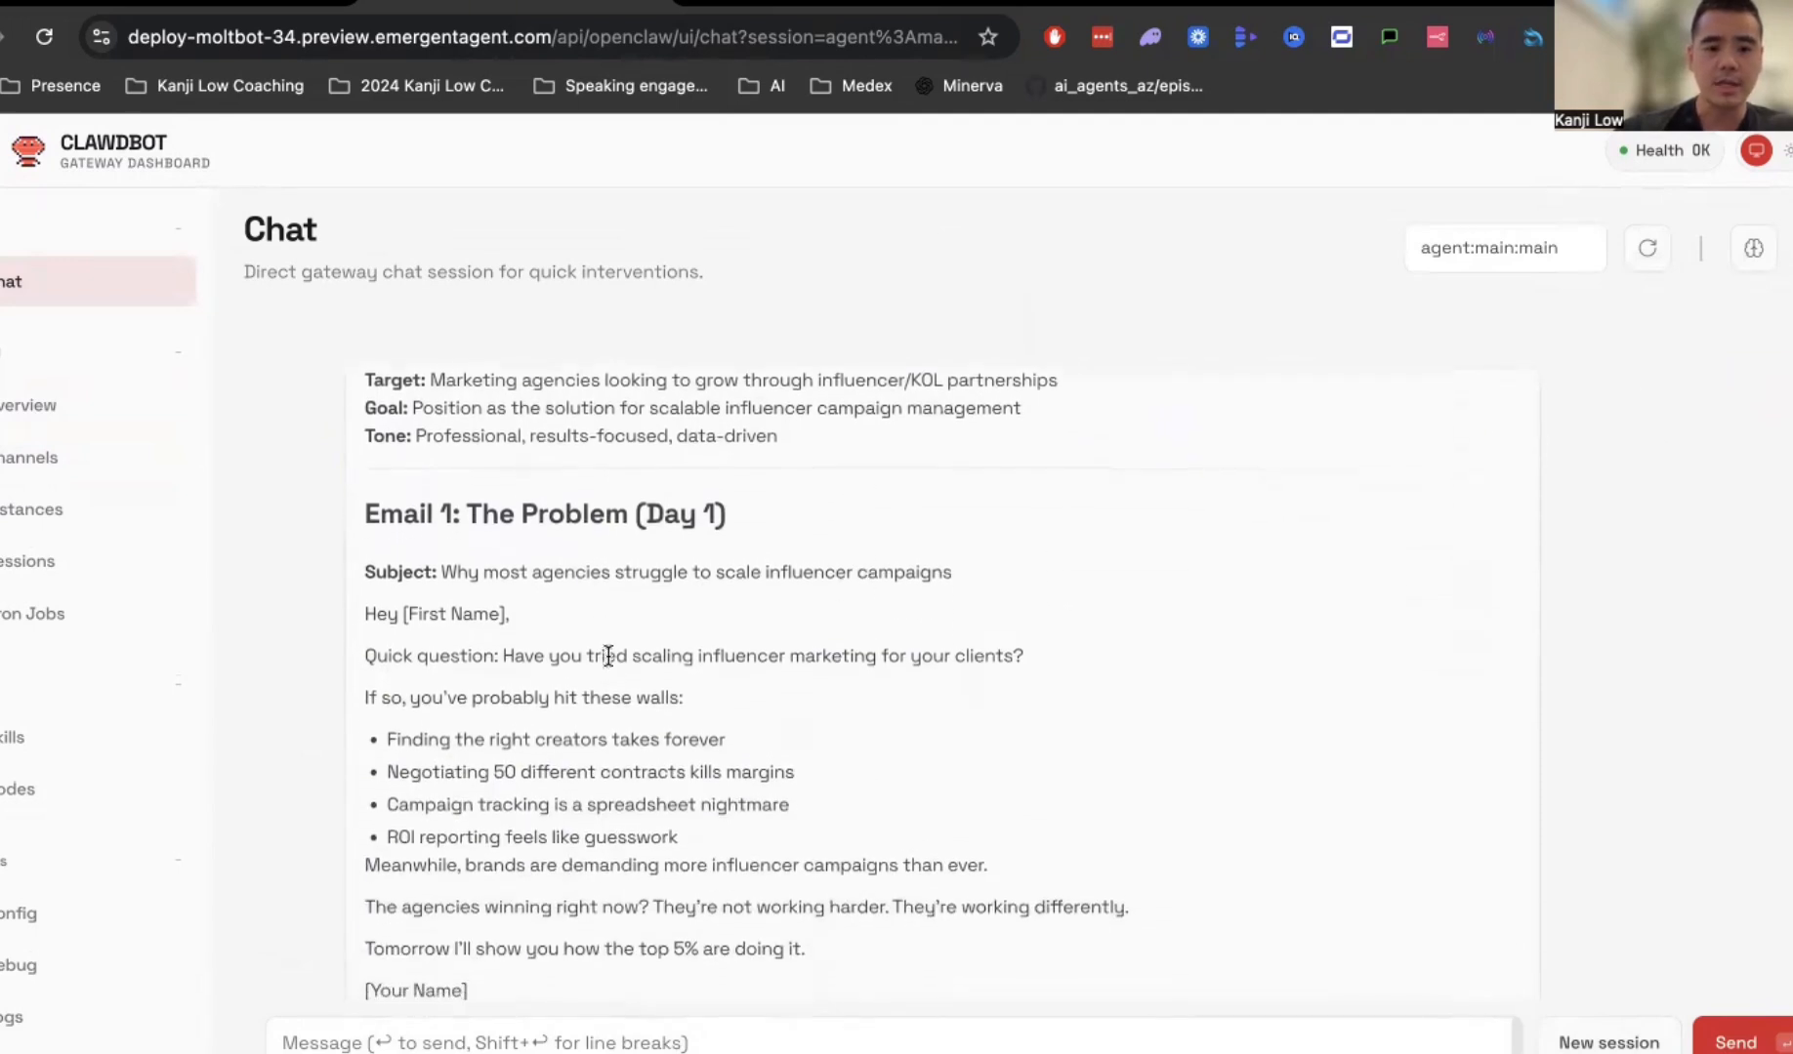
scroll(602, 870, "up", 1)
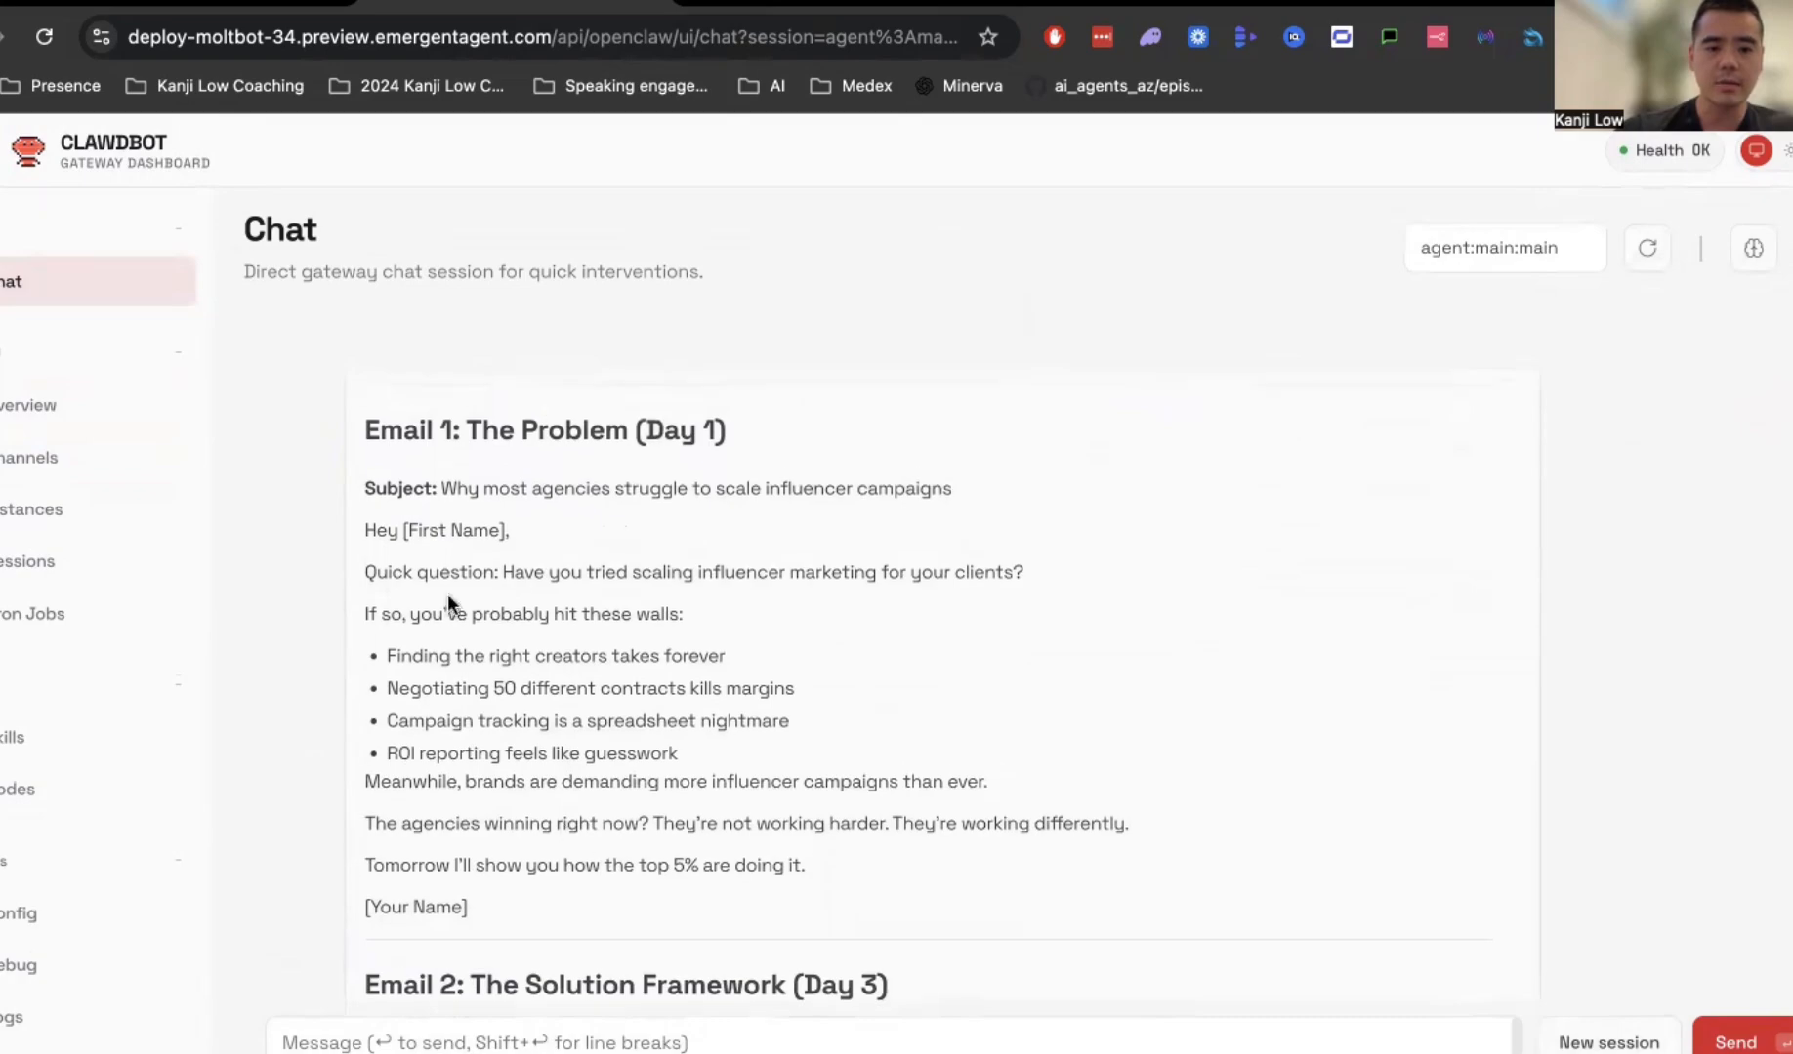
scroll(712, 764, "down", 20)
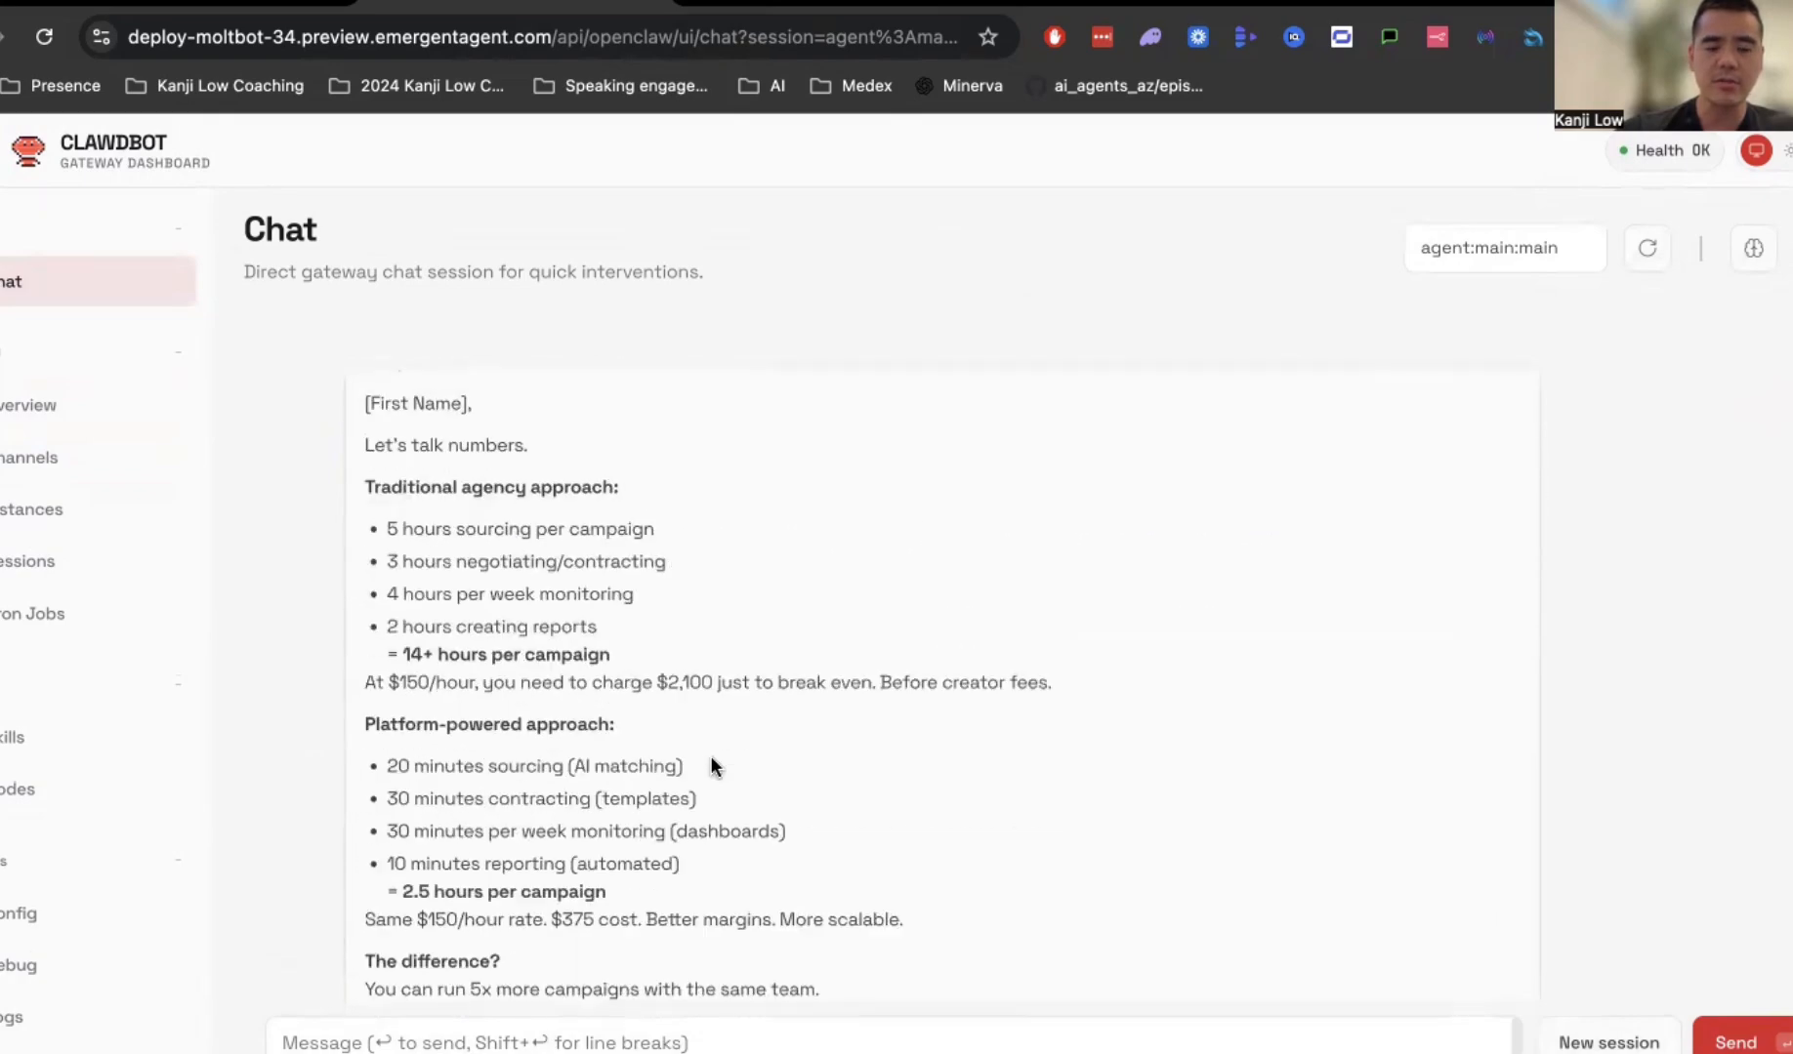
scroll(712, 759, "down", 15)
scroll(713, 761, "up", 10)
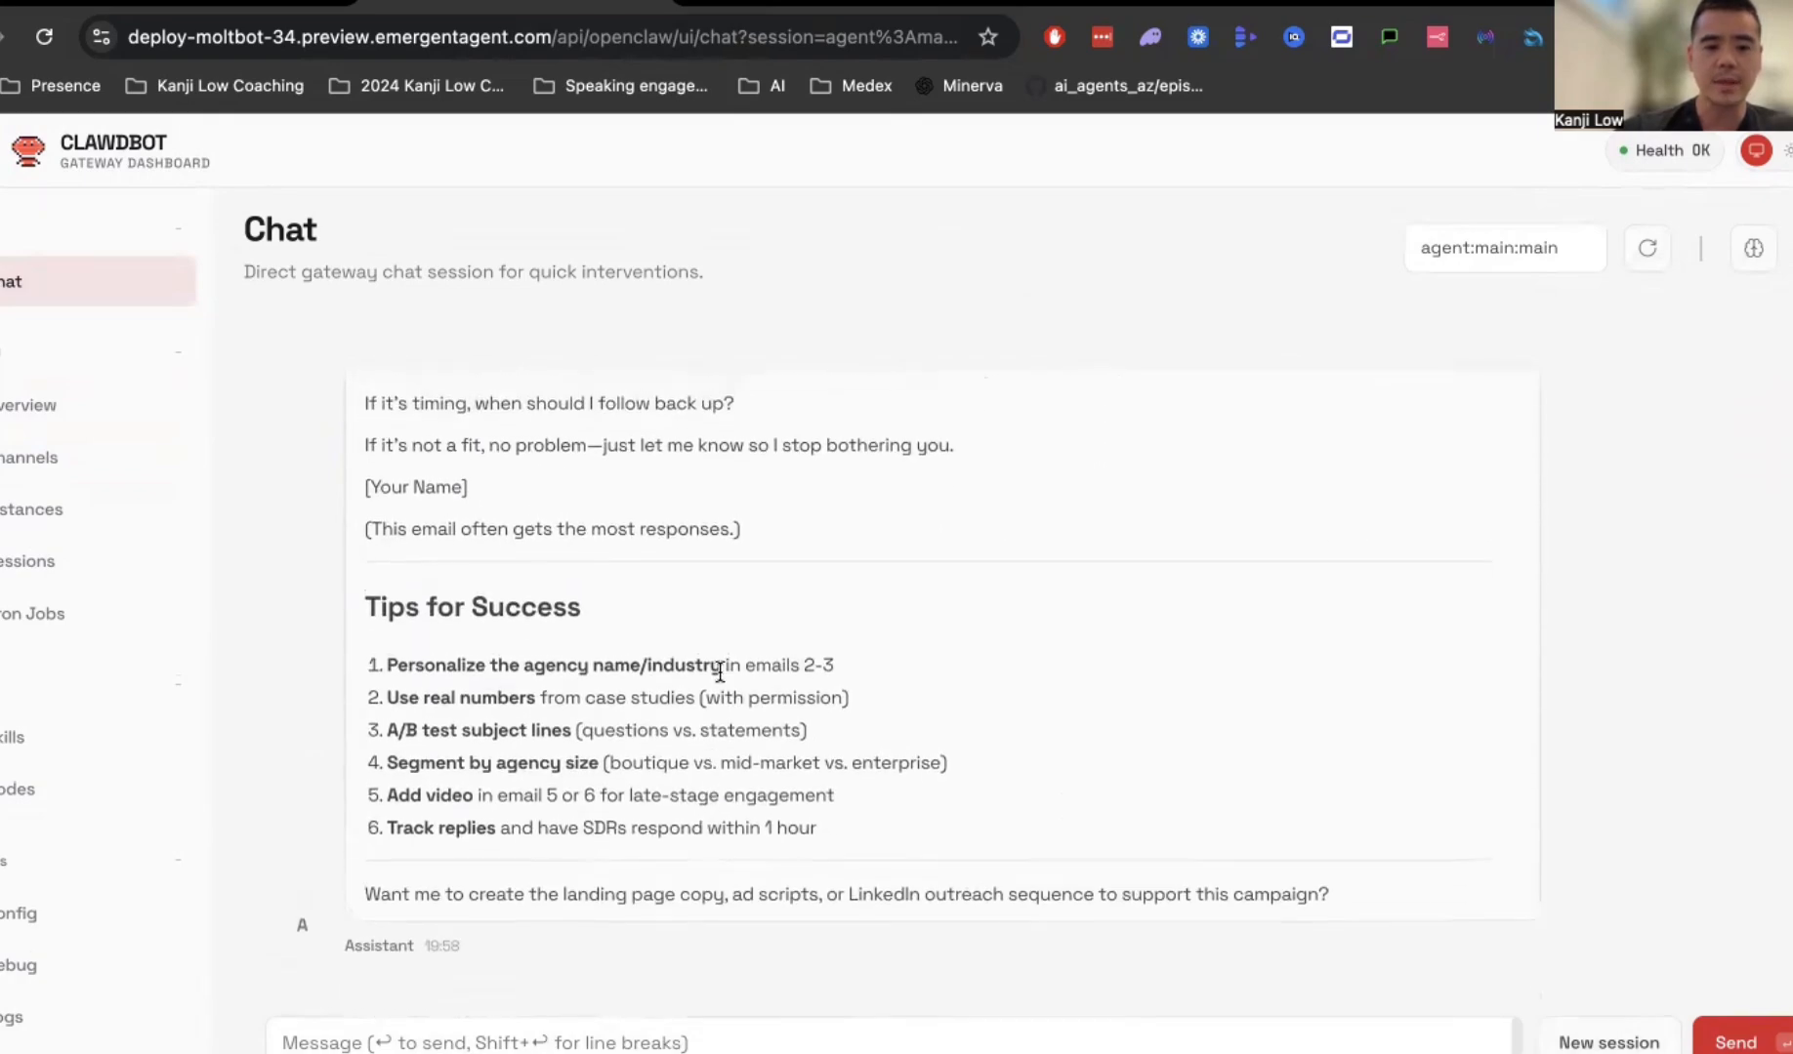
scroll(757, 521, "up", 20)
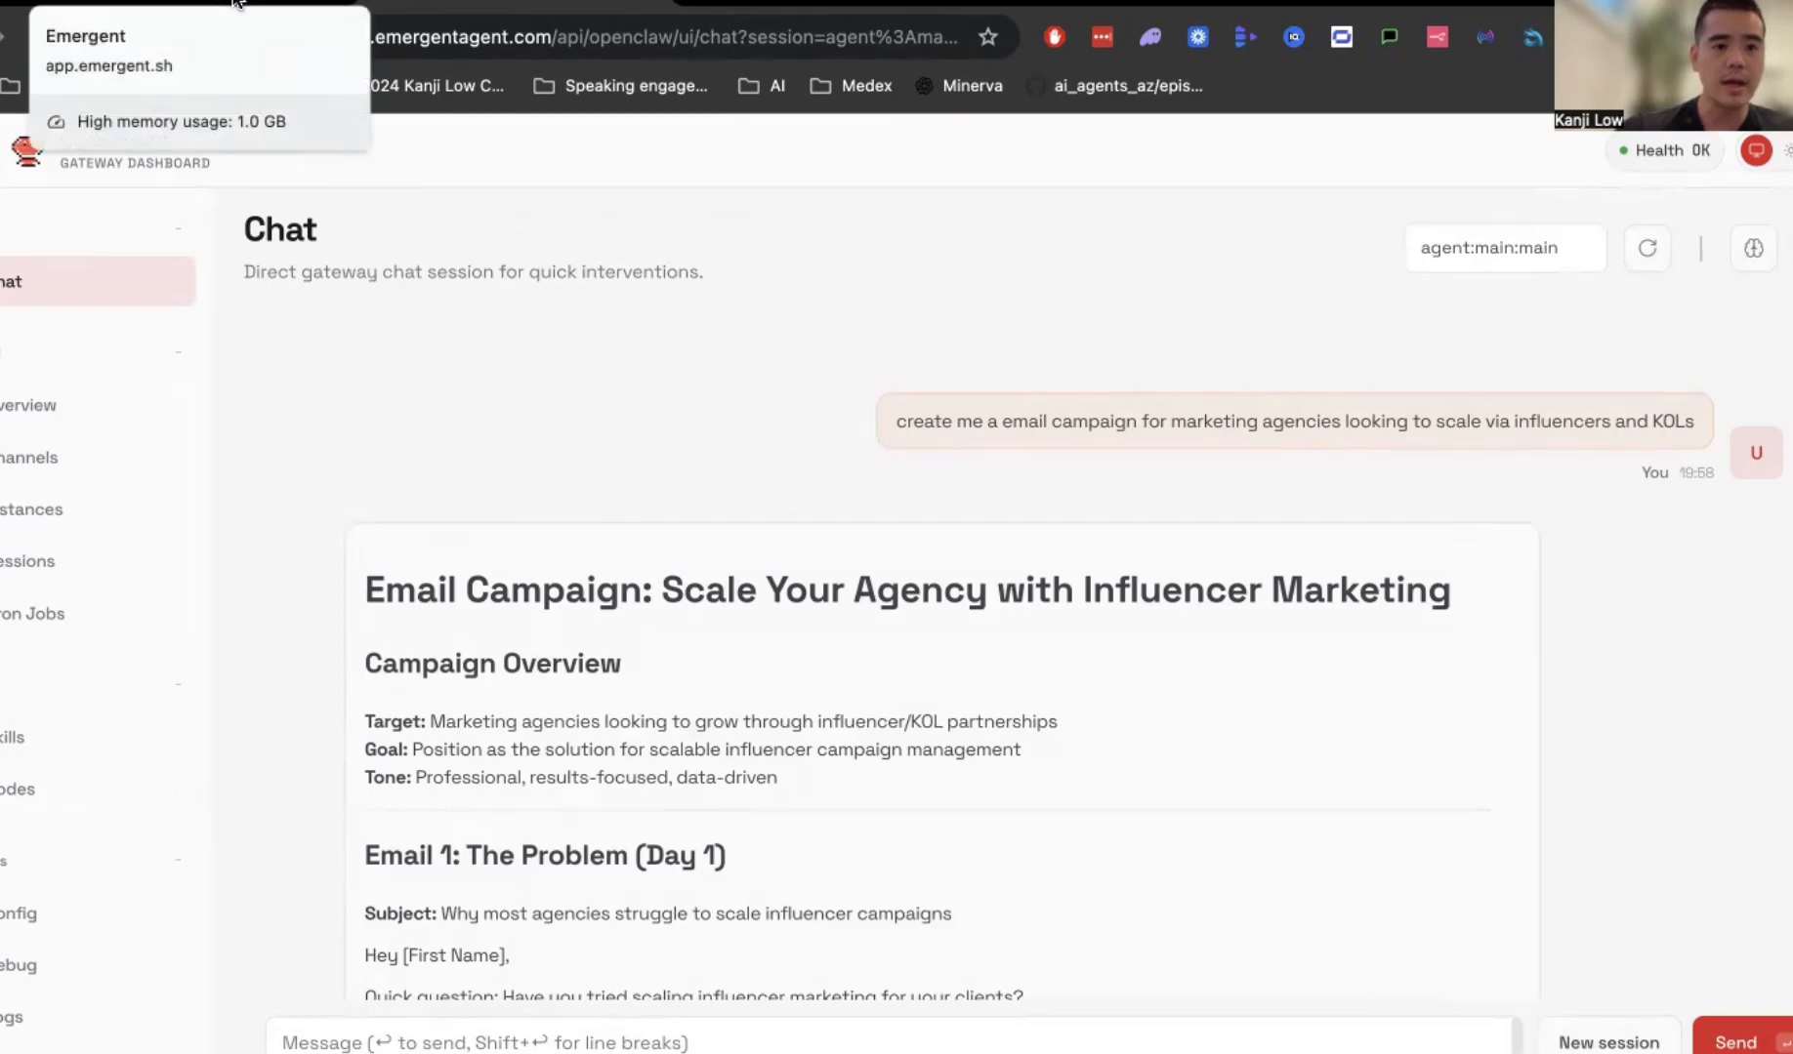
Switch to the Emergent project, check the OpenClaw Setup page through the installation summary's app link, and return to the Emergent chat.
left_click(235, 3)
scroll(602, 689, "down", 3)
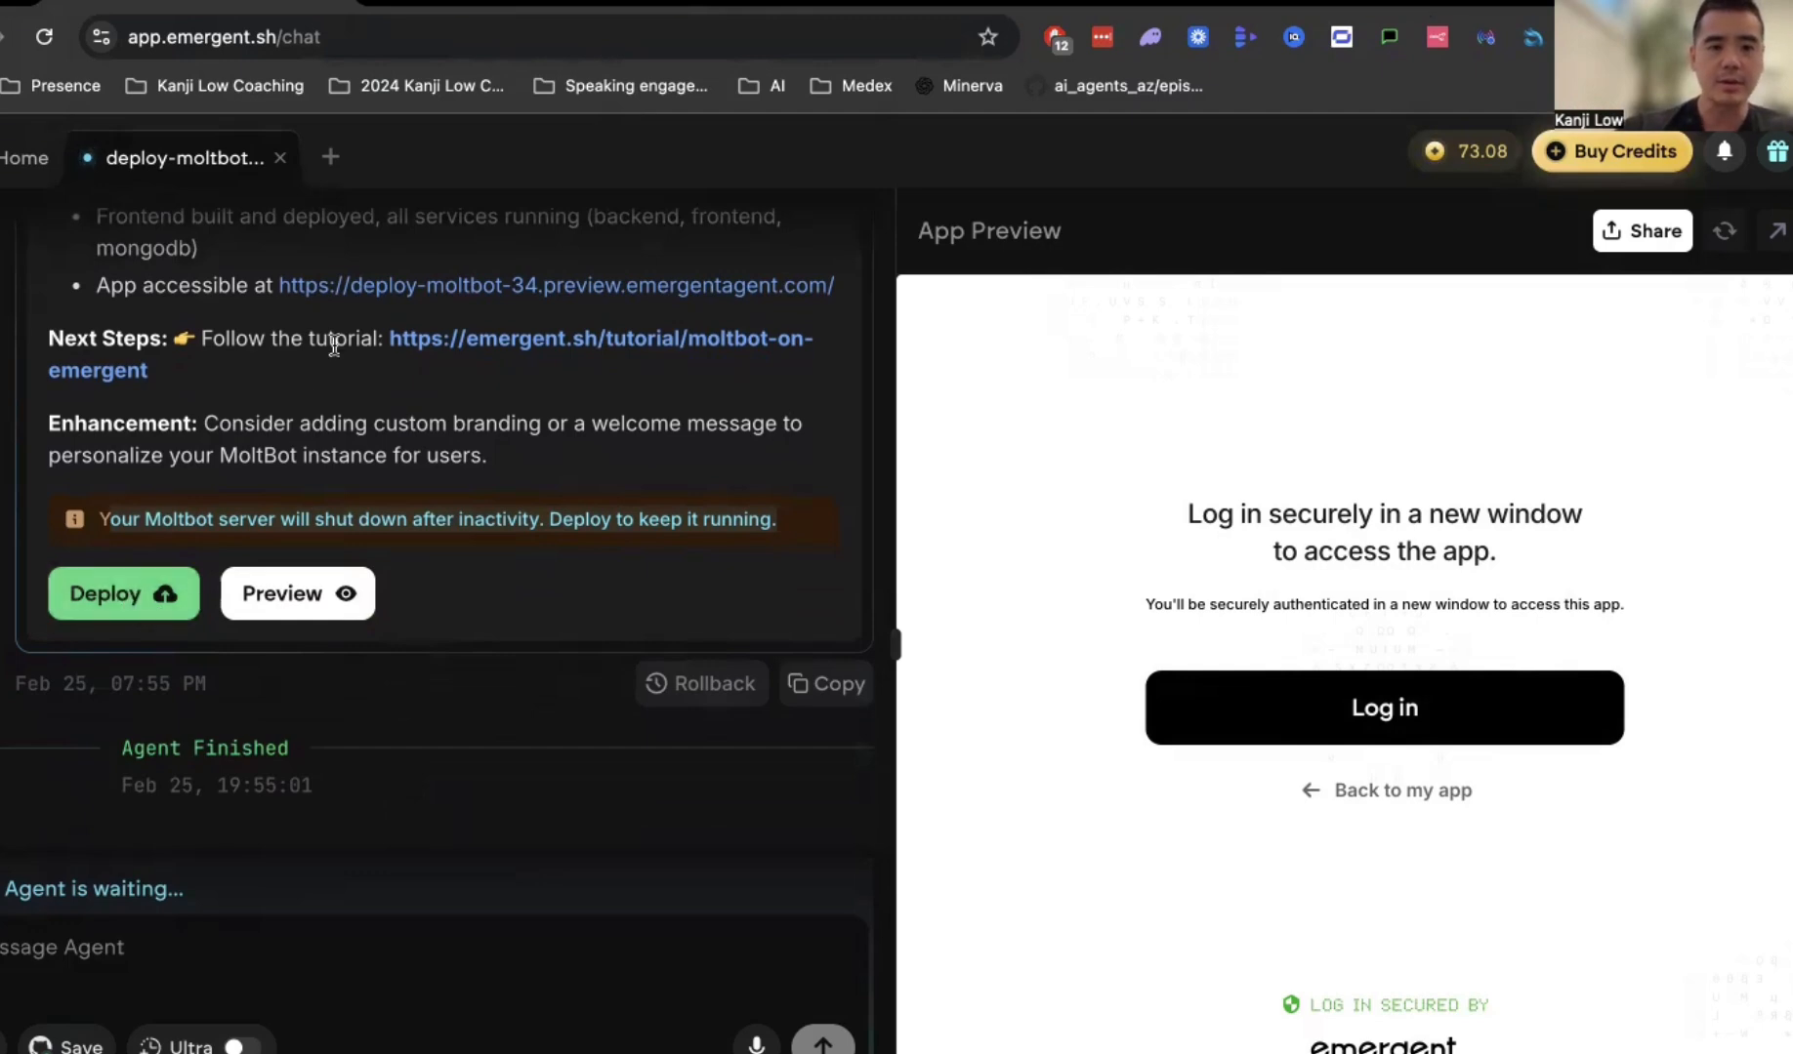
scroll(330, 390, "up", 2)
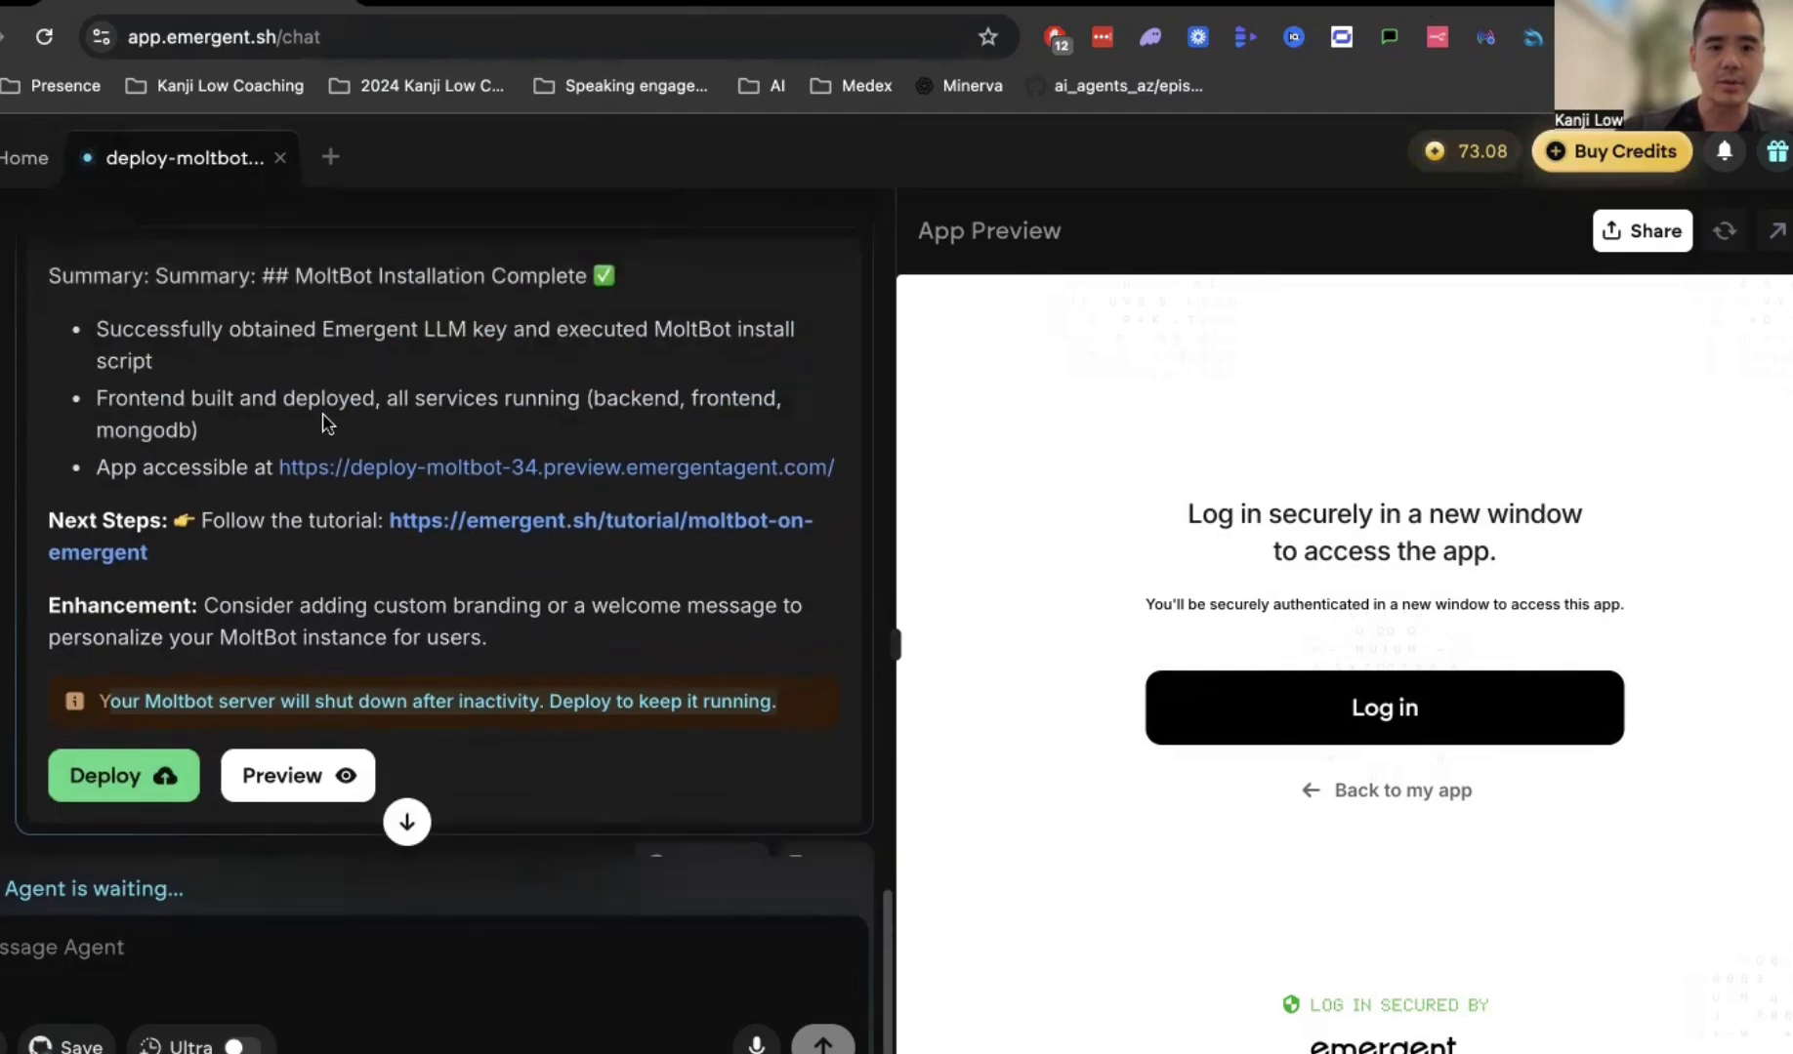
left_click(338, 468)
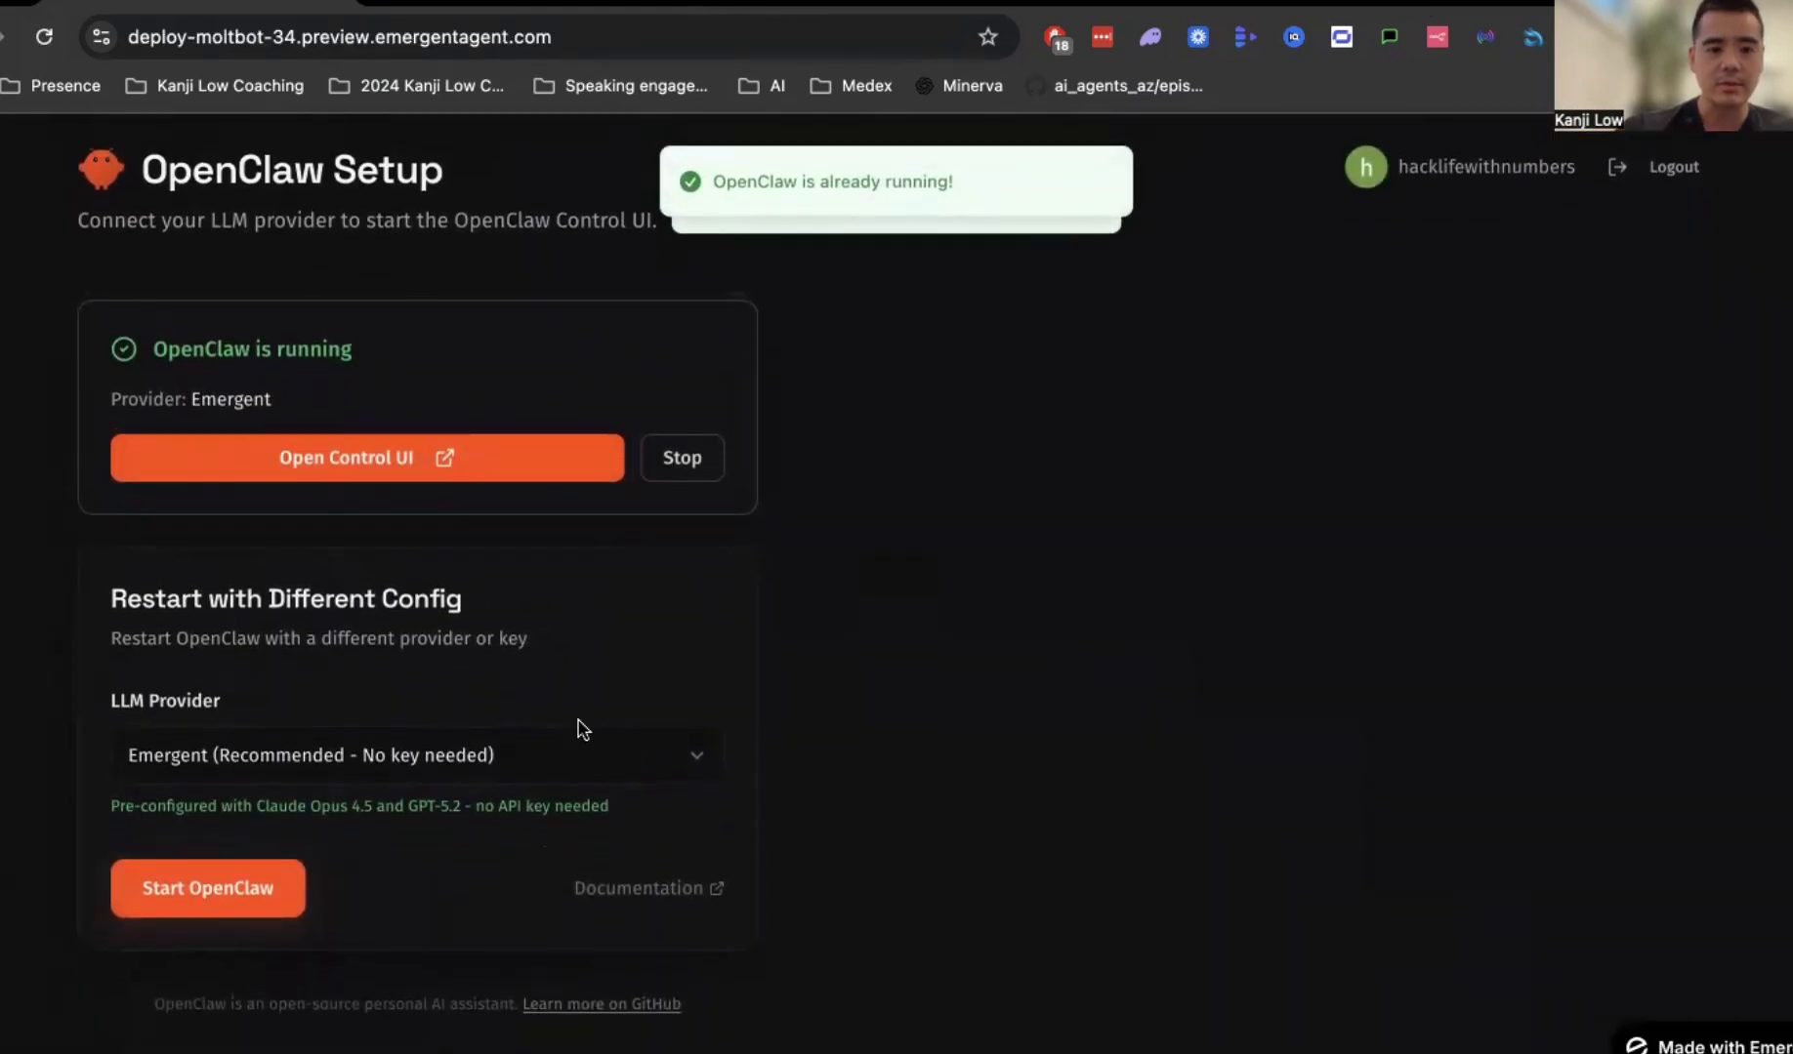
left_click(0, 37)
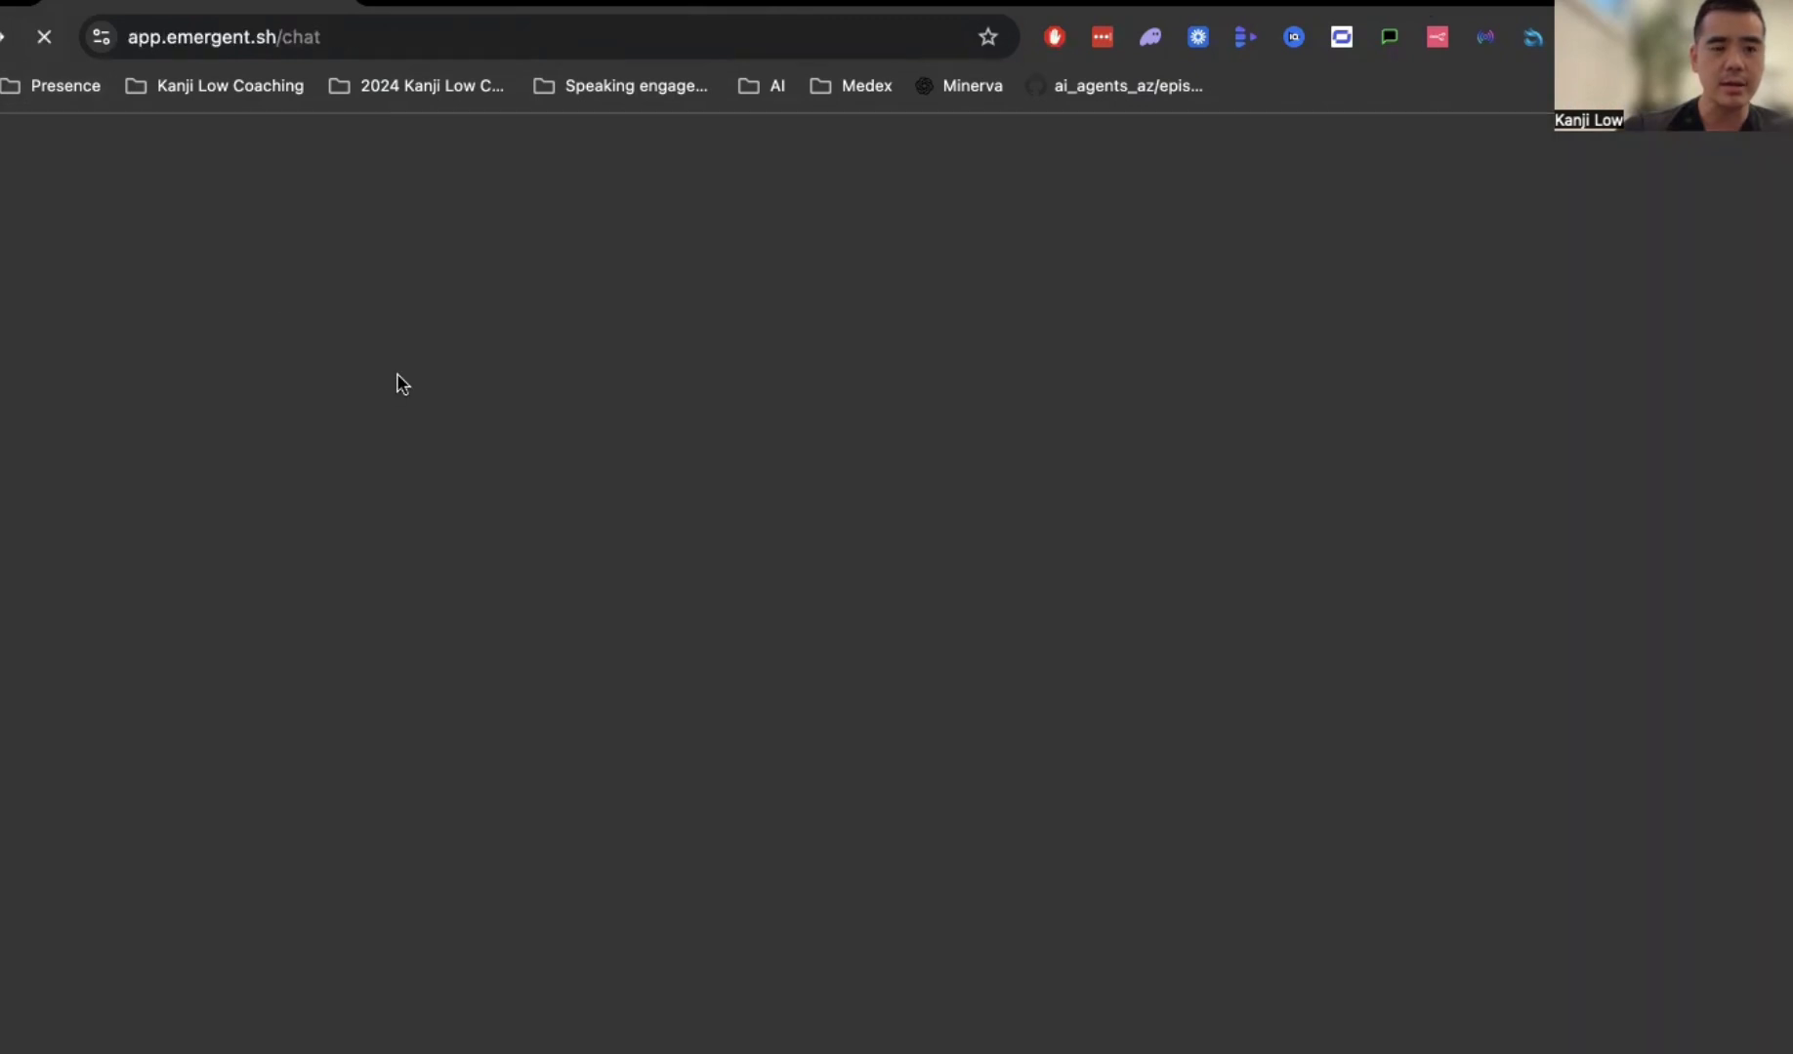